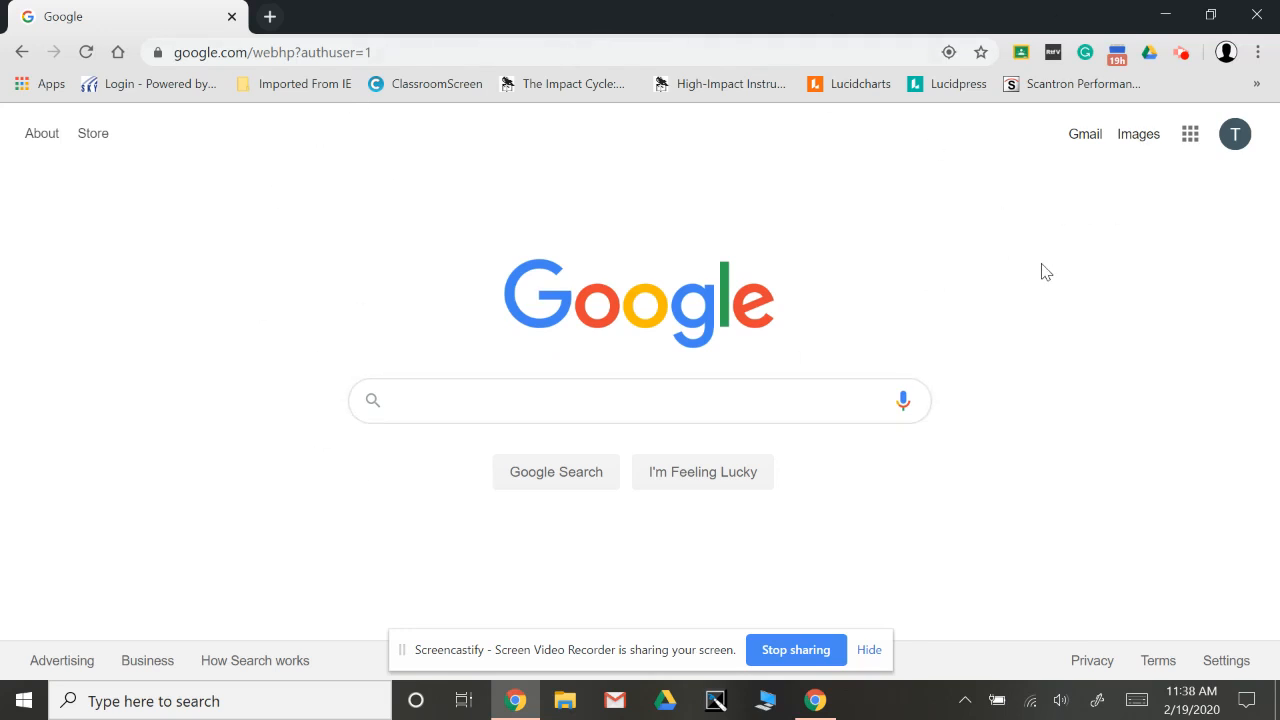
Open Google Sites from the Google apps and create a new blank site.
click(1193, 140)
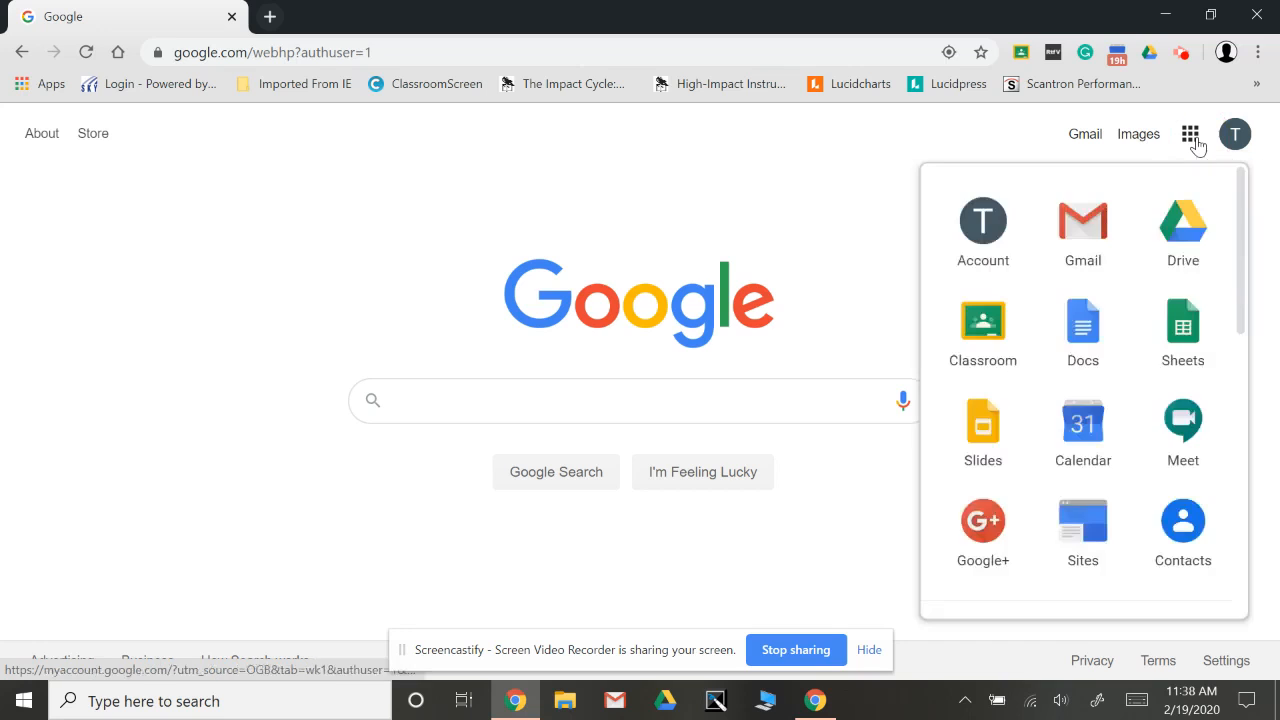
click(1098, 538)
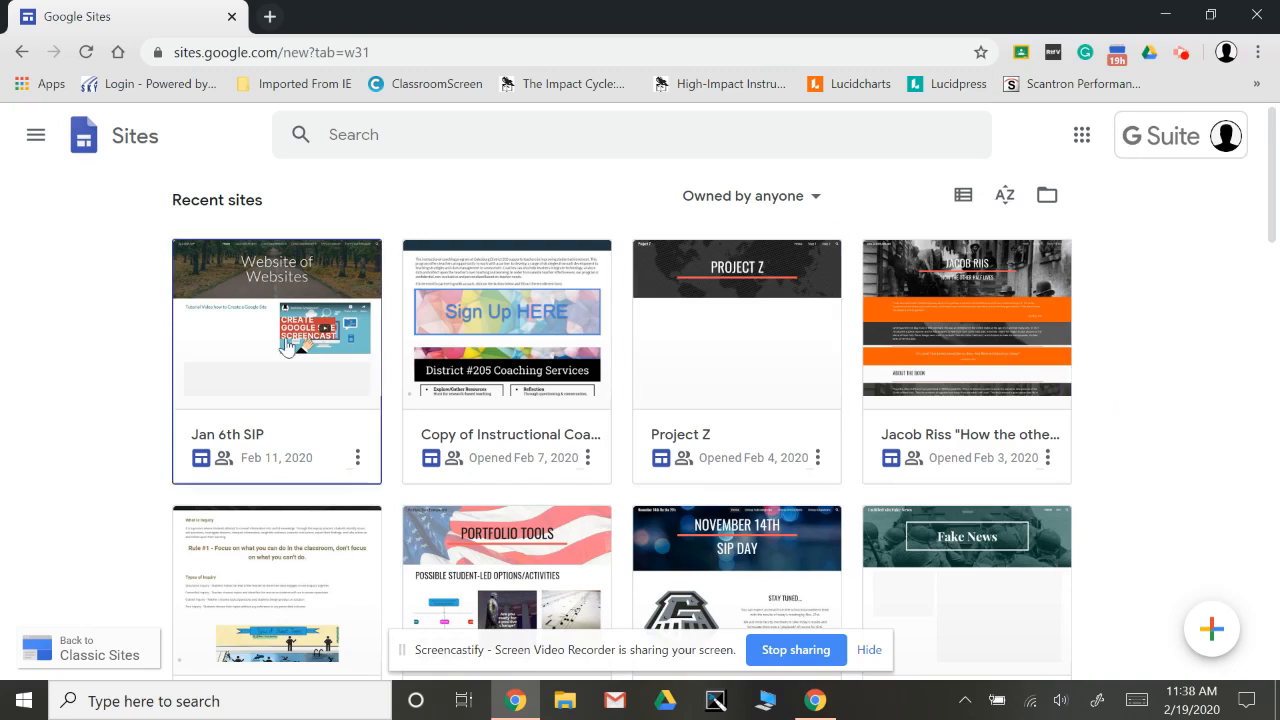
scroll(114, 471, down, 10)
scroll(114, 471, down, 9)
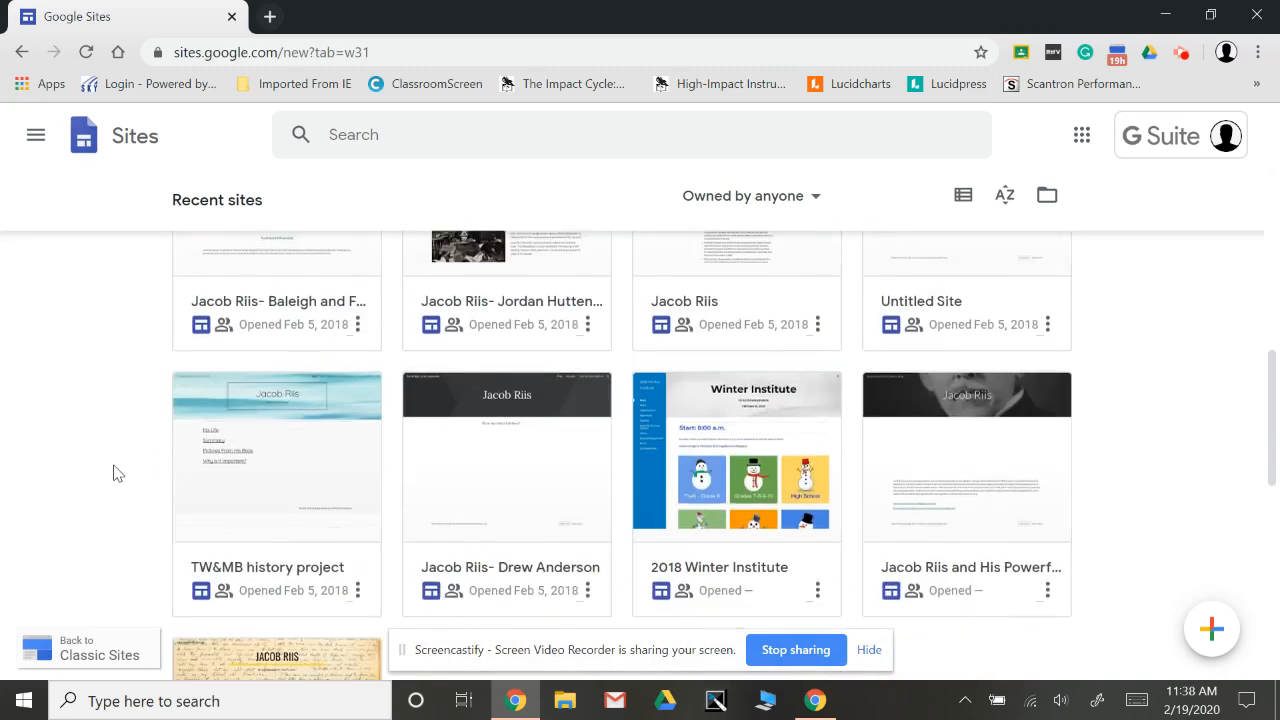
scroll(114, 471, up, 12)
scroll(114, 471, up, 8)
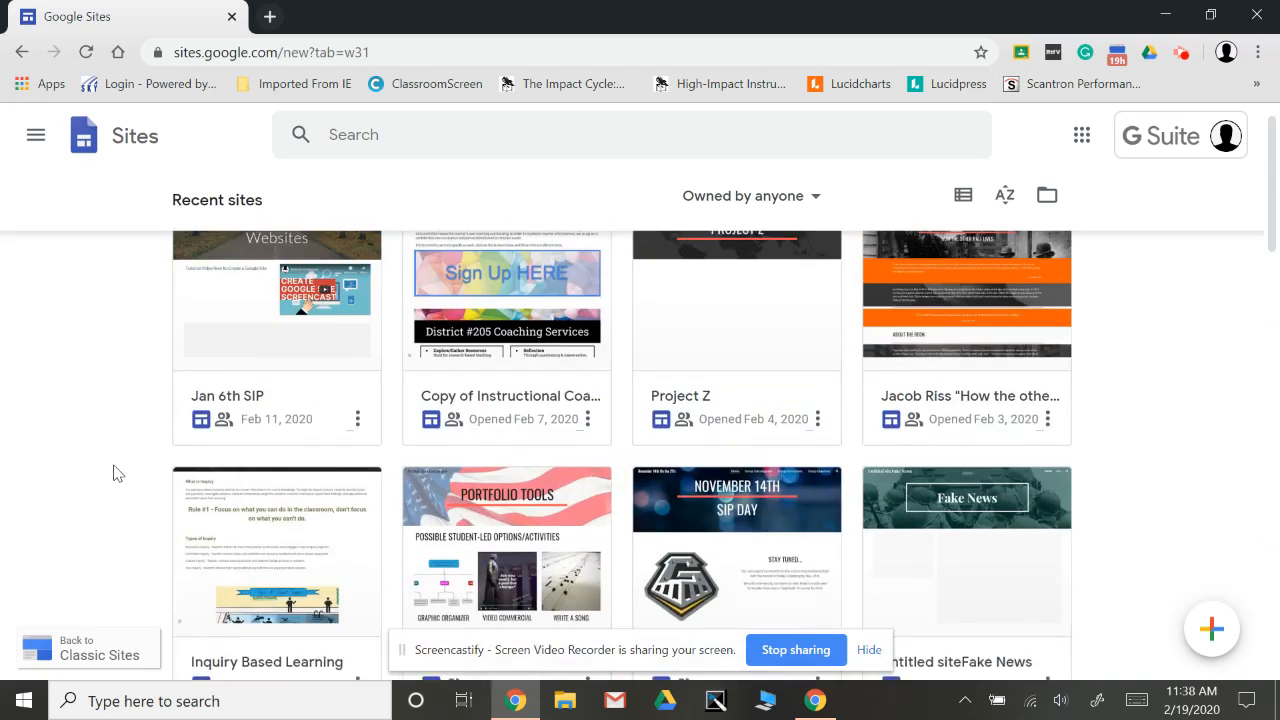
scroll(137, 457, down, 1)
scroll(405, 470, down, 10)
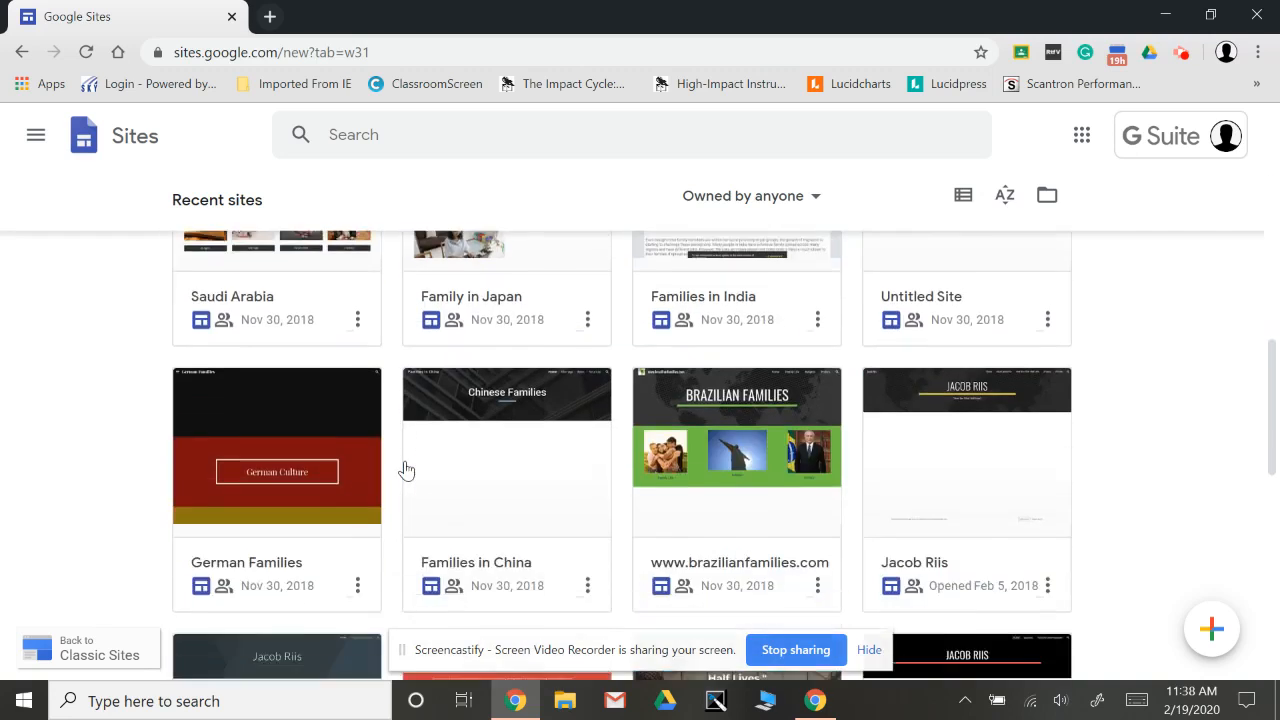
scroll(405, 470, up, 14)
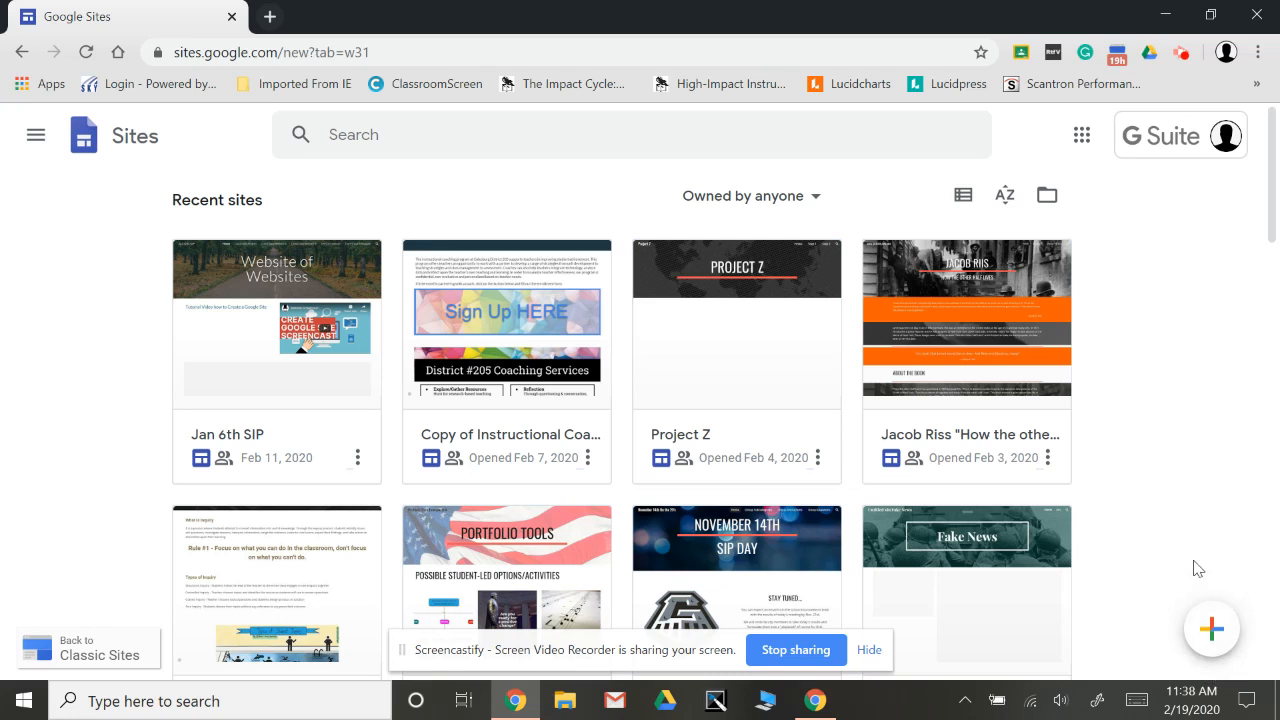
click(1213, 630)
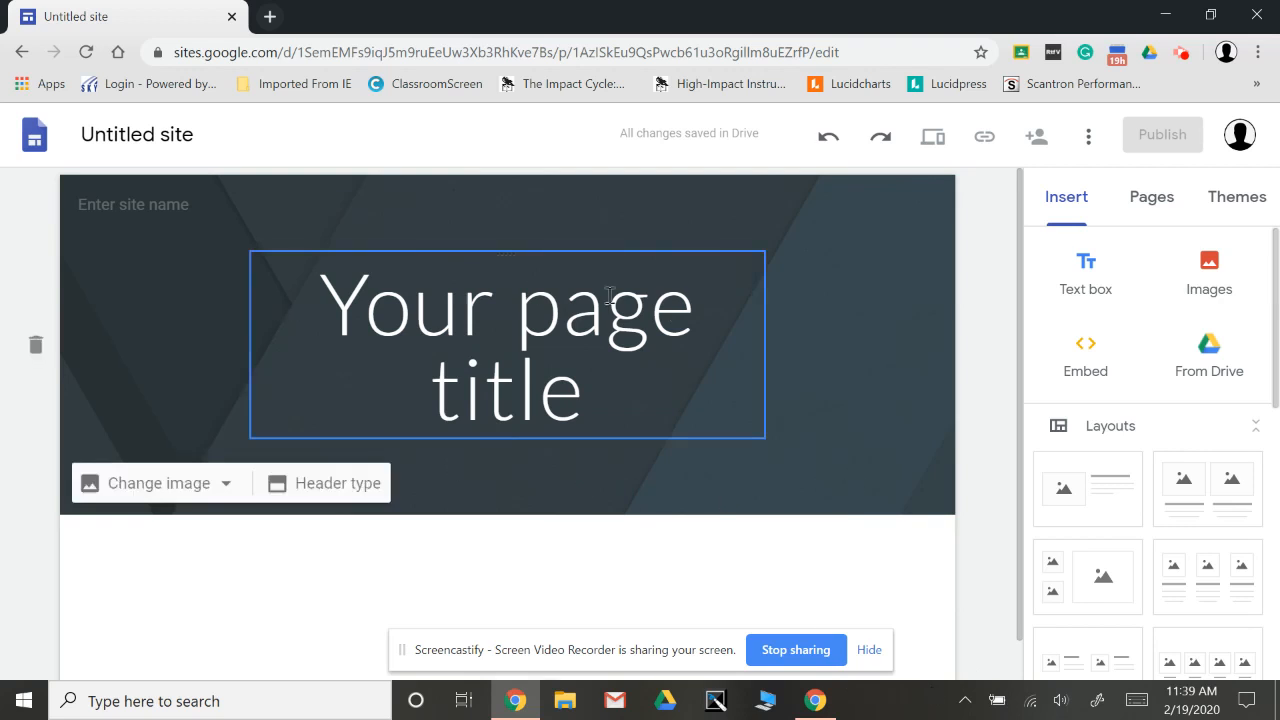
Replace the placeholder page title in the header with "Cool Site".
click(608, 380)
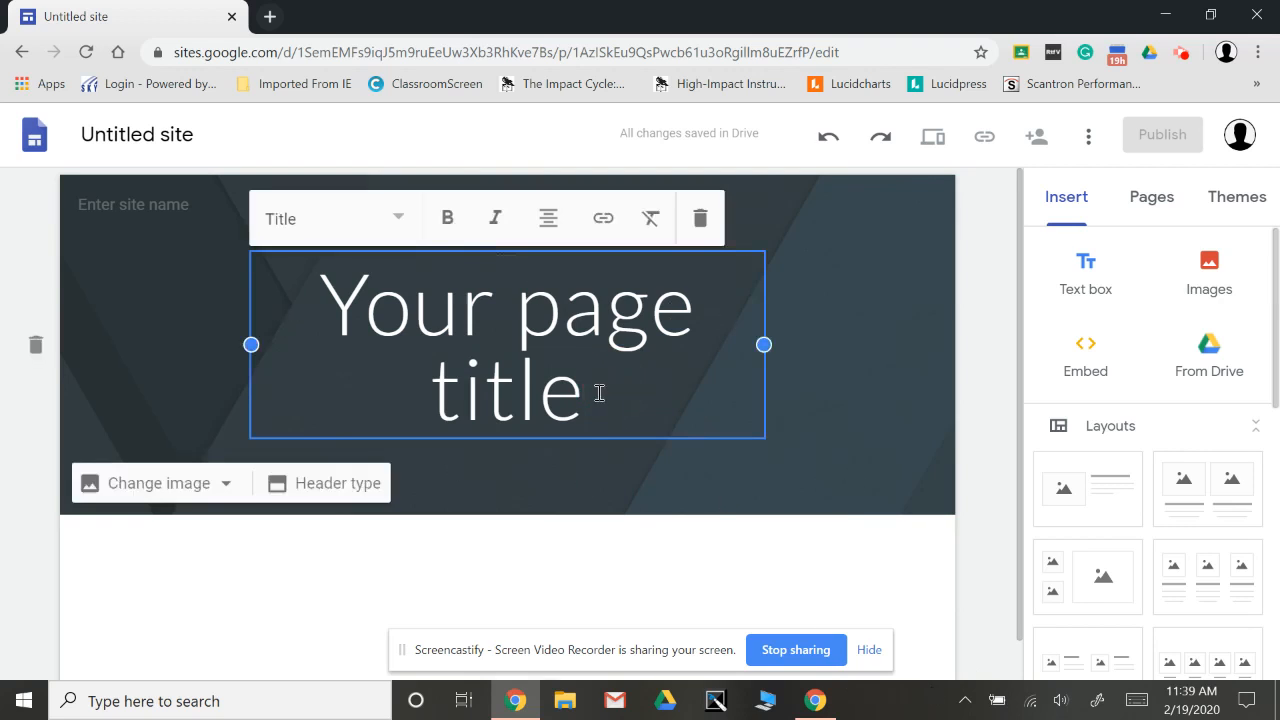
drag(600, 394, 315, 312)
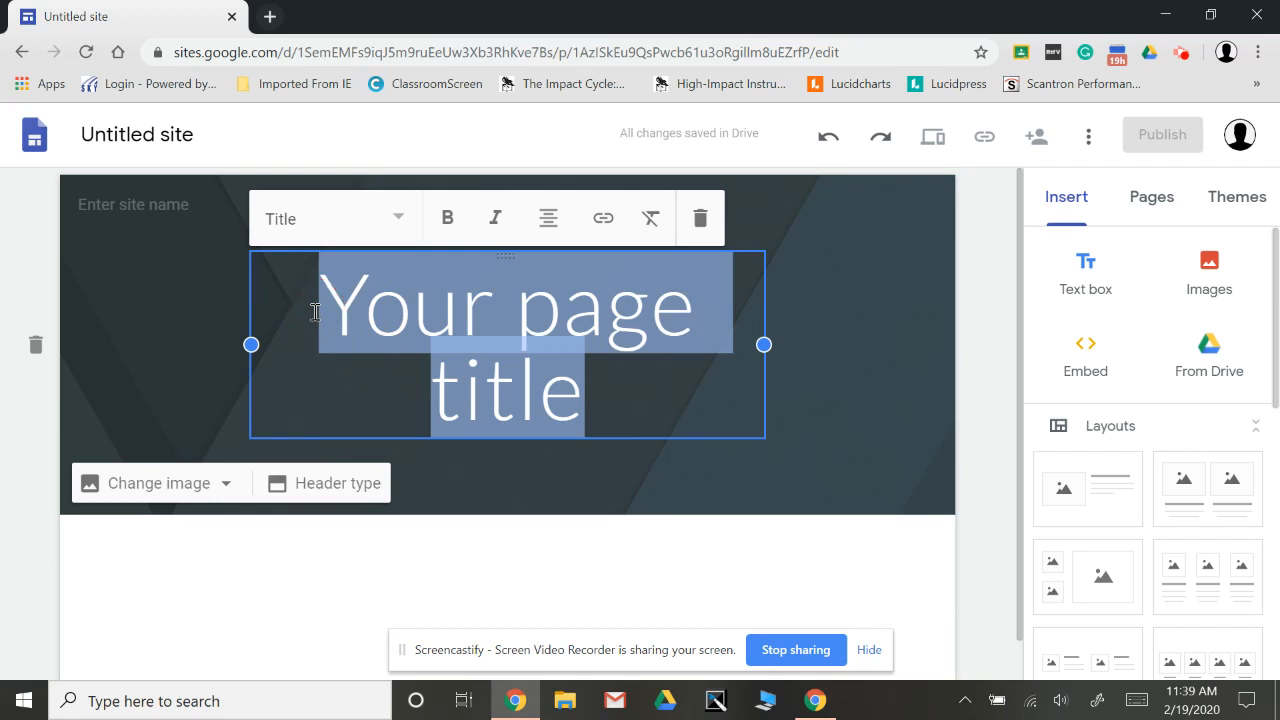
text(Cool )
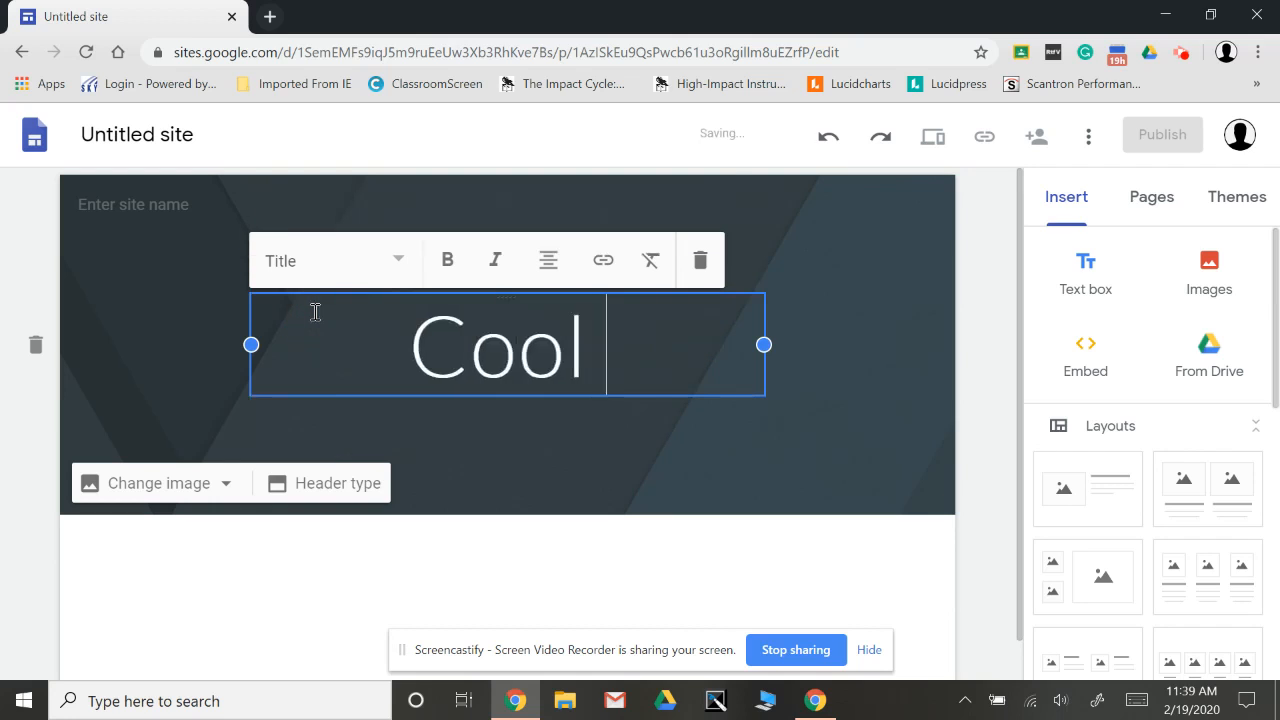
text(Site)
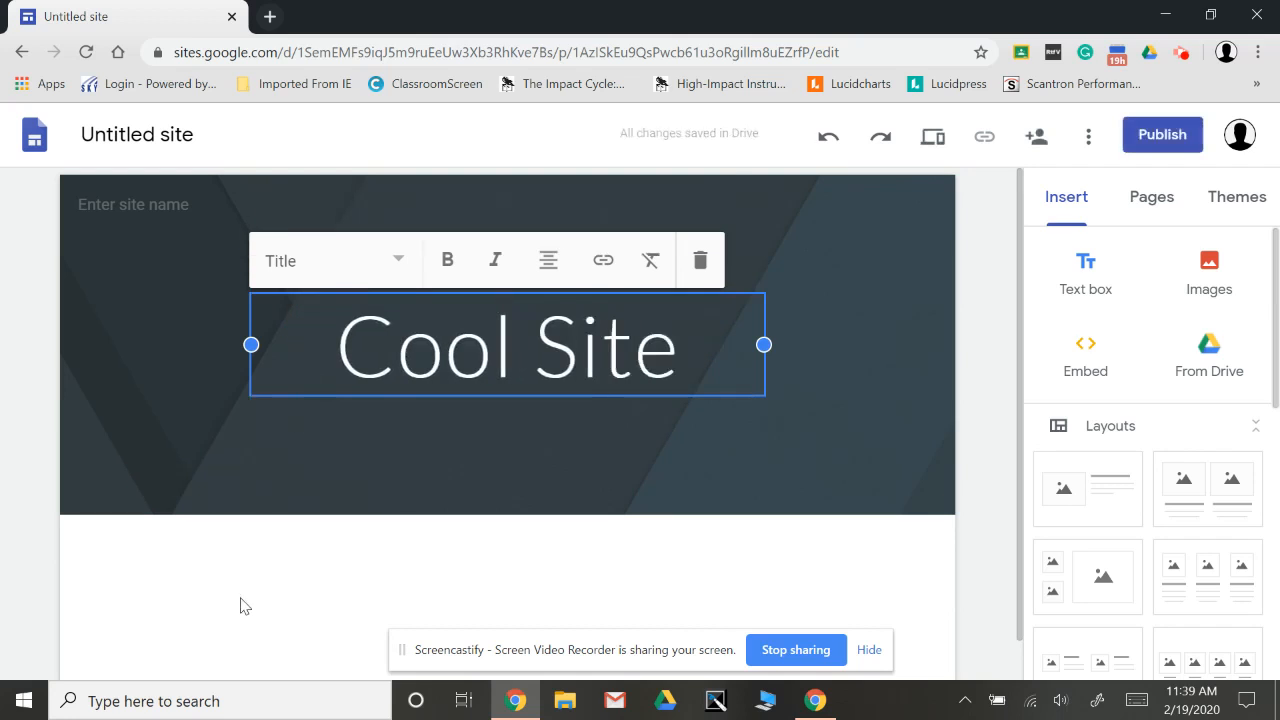
click(242, 599)
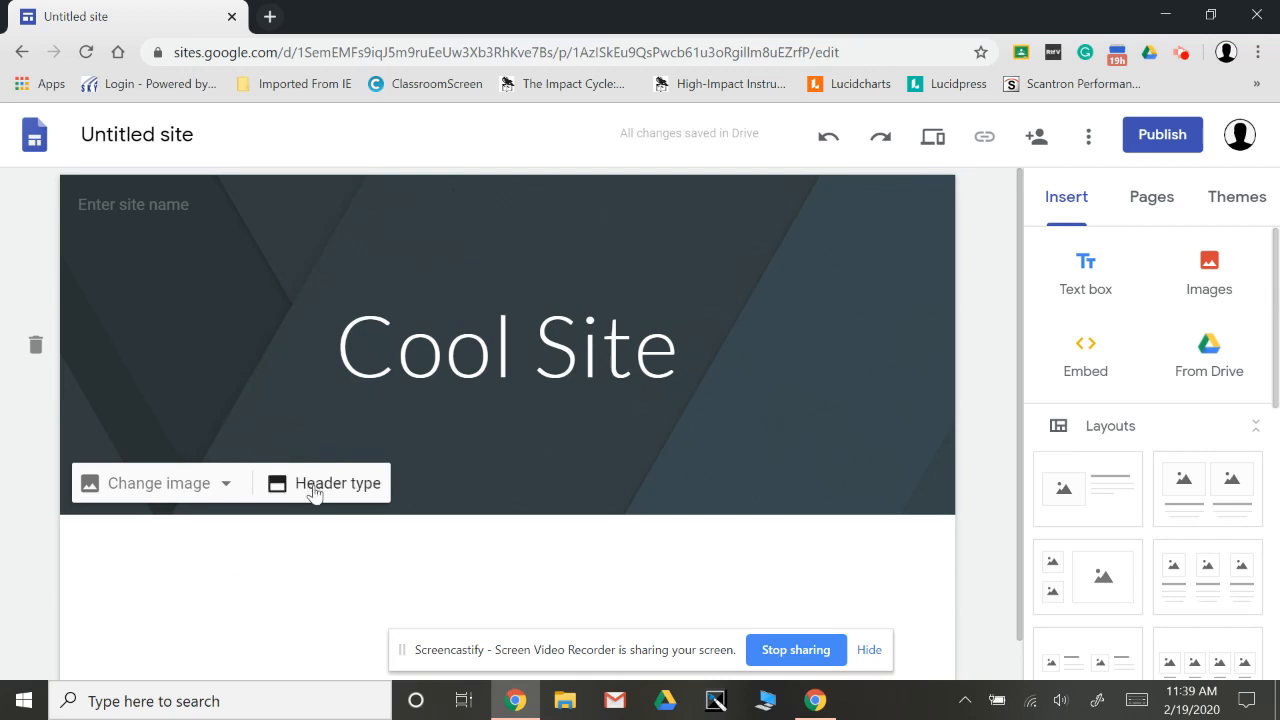
Try the Large banner, Title only and Cover header types on the page and return it to Banner.
click(309, 482)
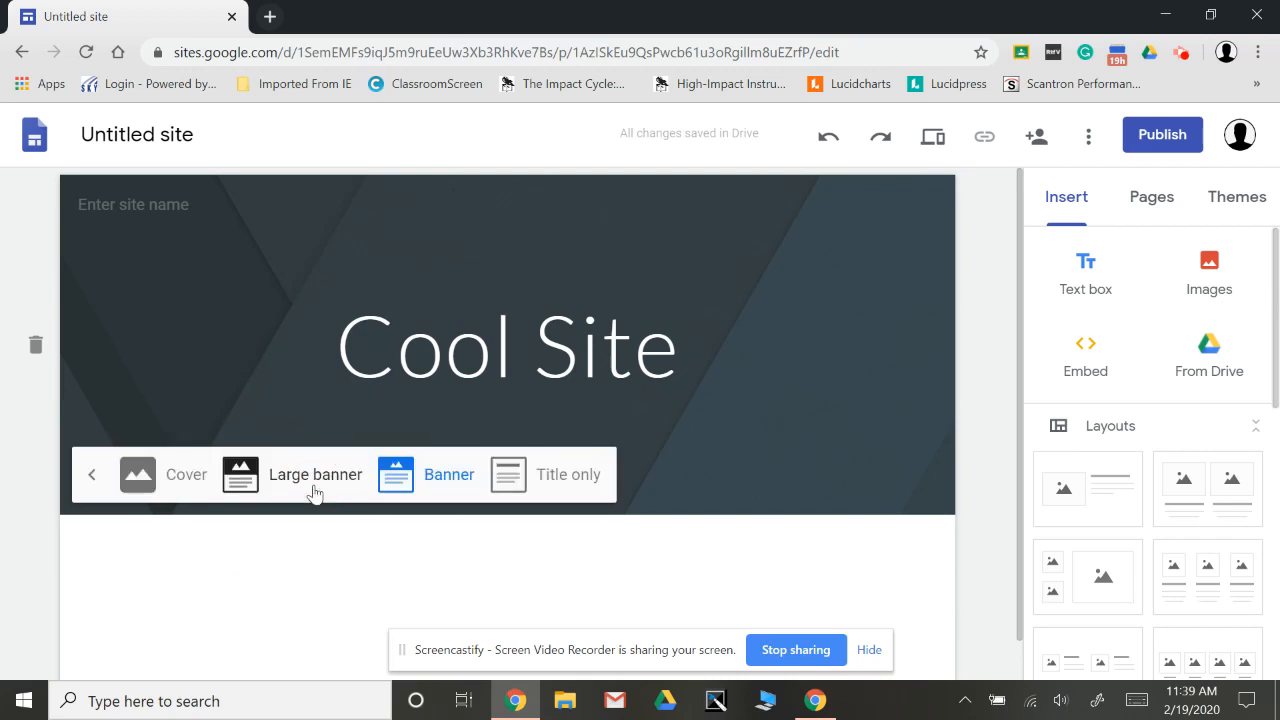
click(434, 474)
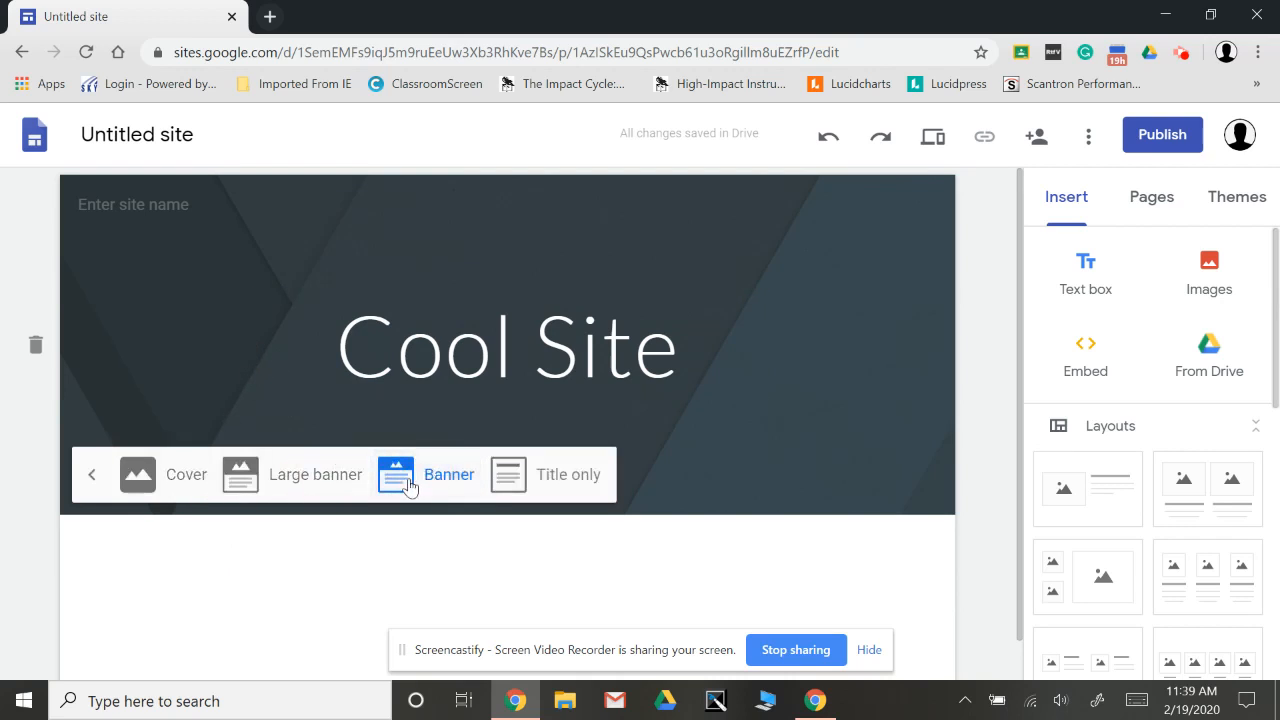
click(248, 478)
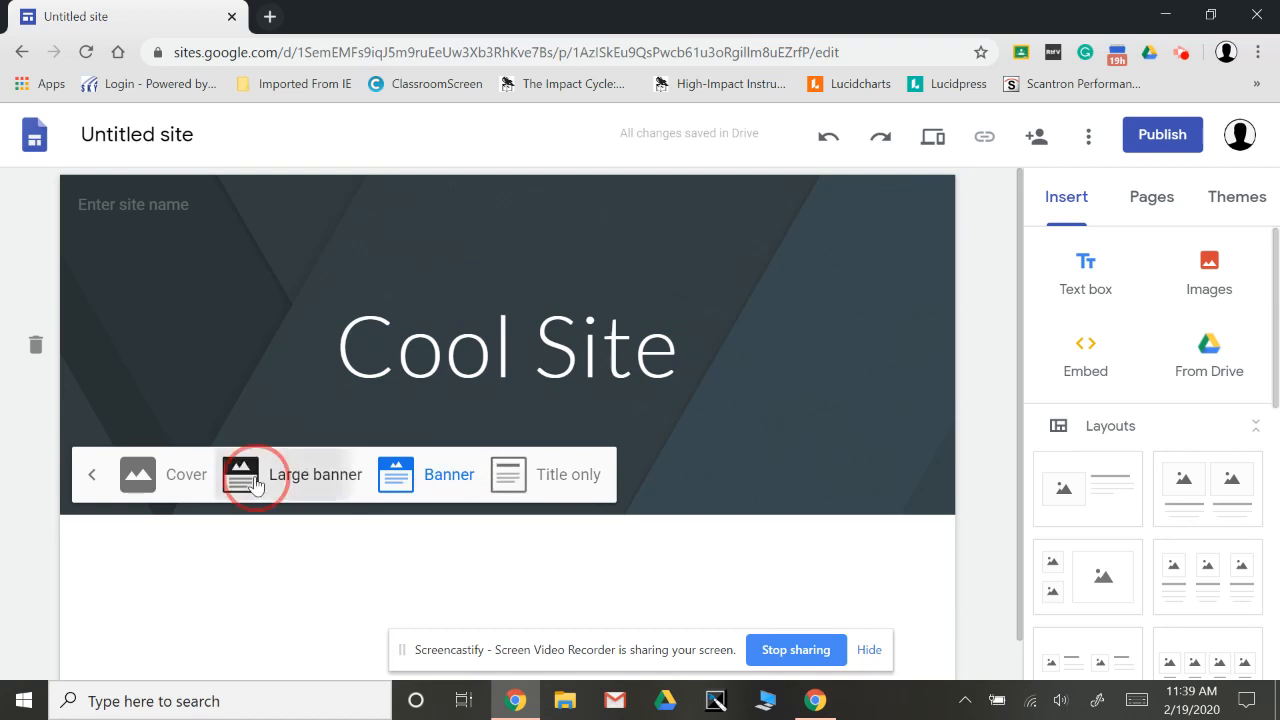
scroll(302, 532, down, 2)
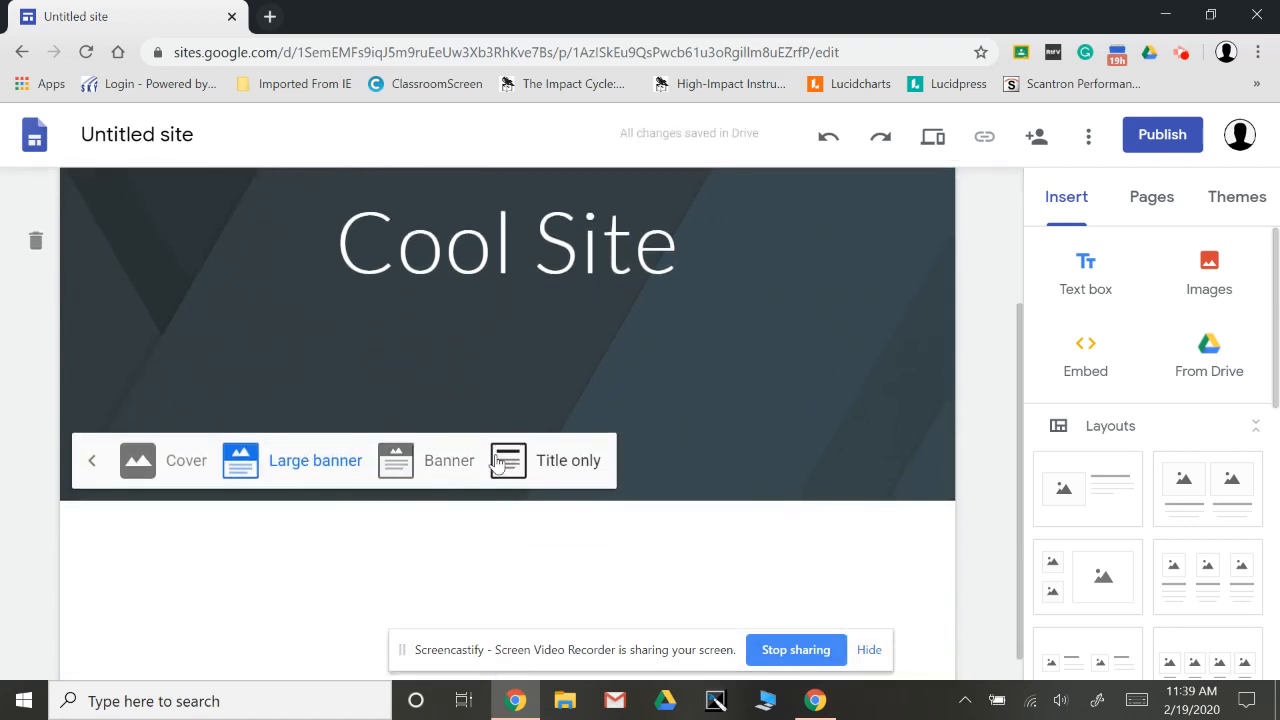
click(533, 470)
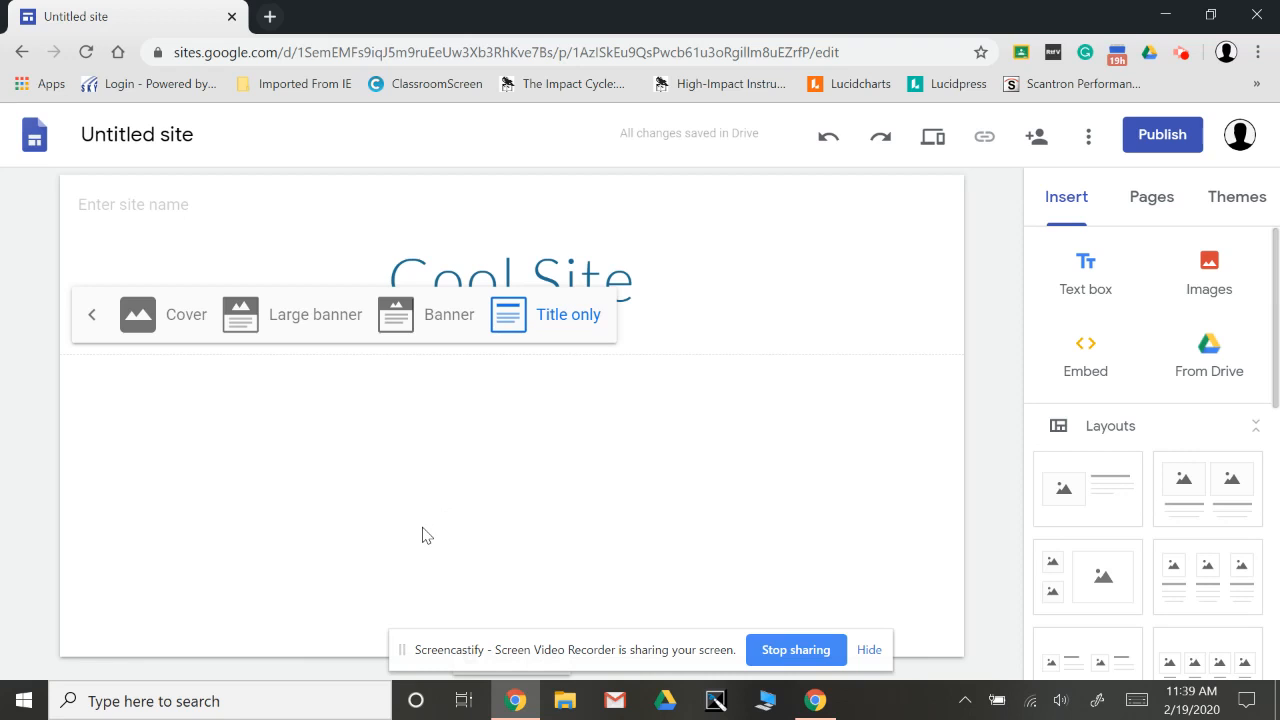
click(138, 312)
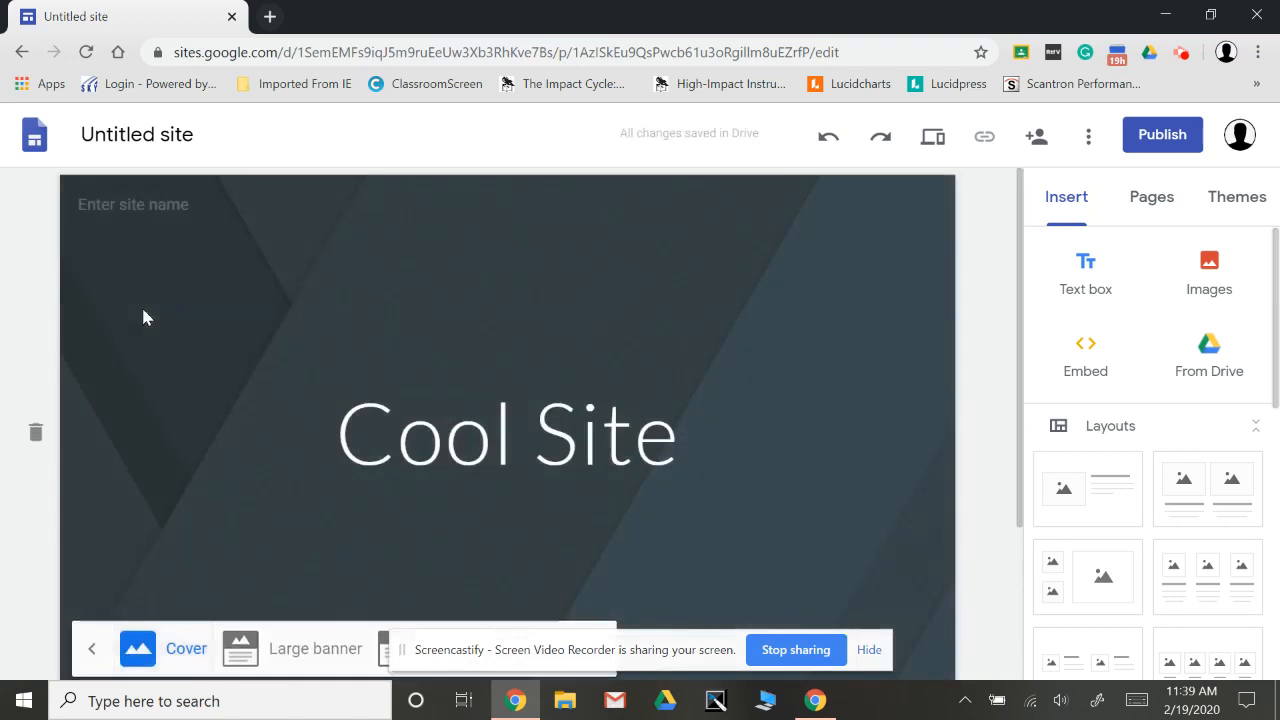
click(322, 650)
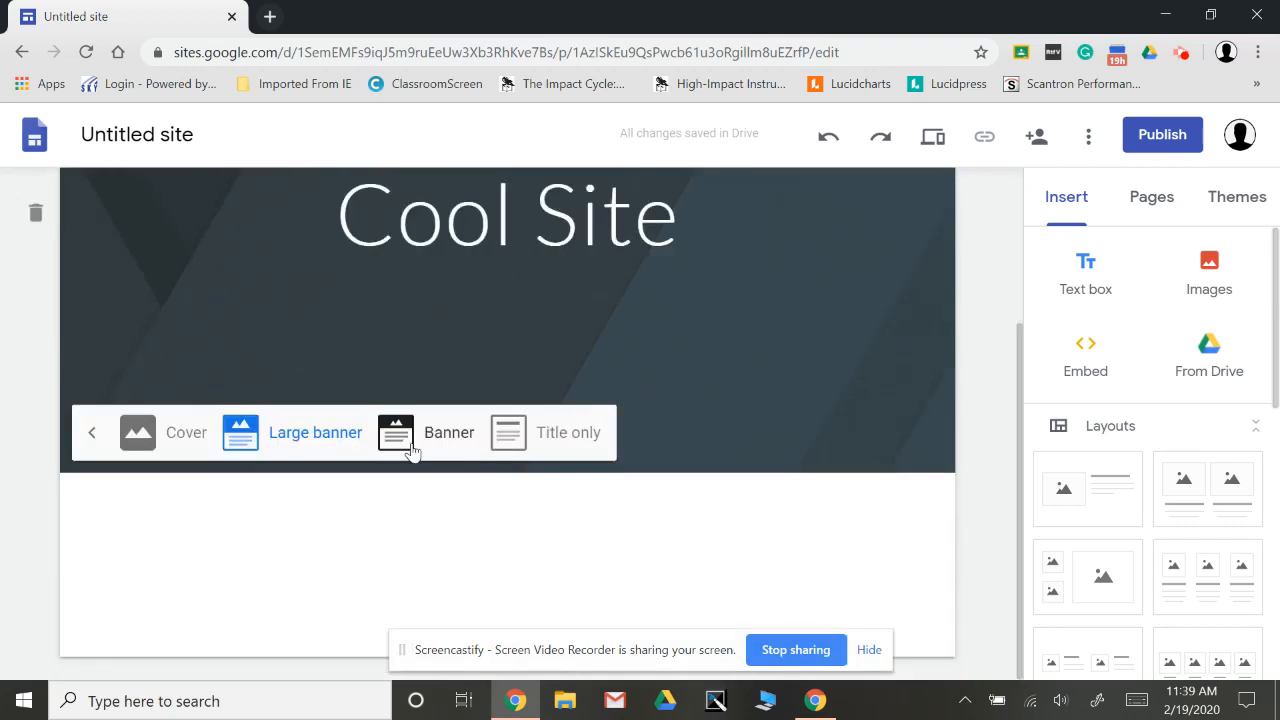
click(422, 438)
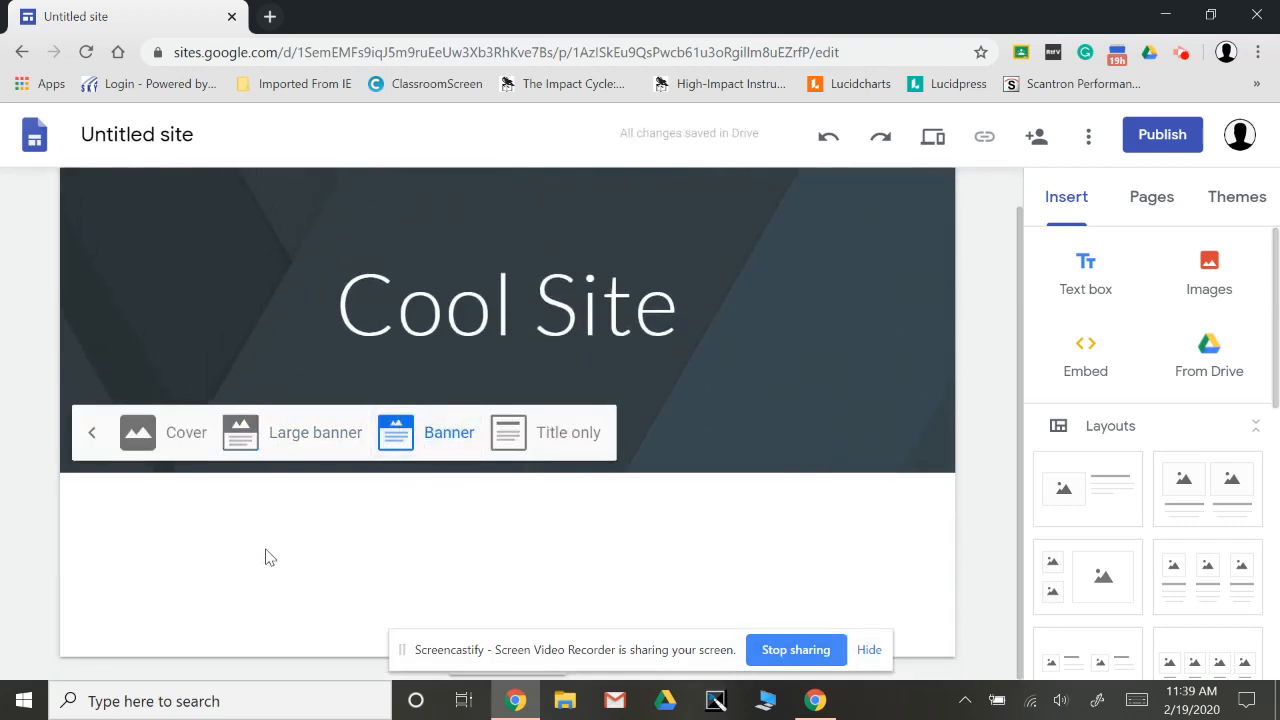
click(92, 432)
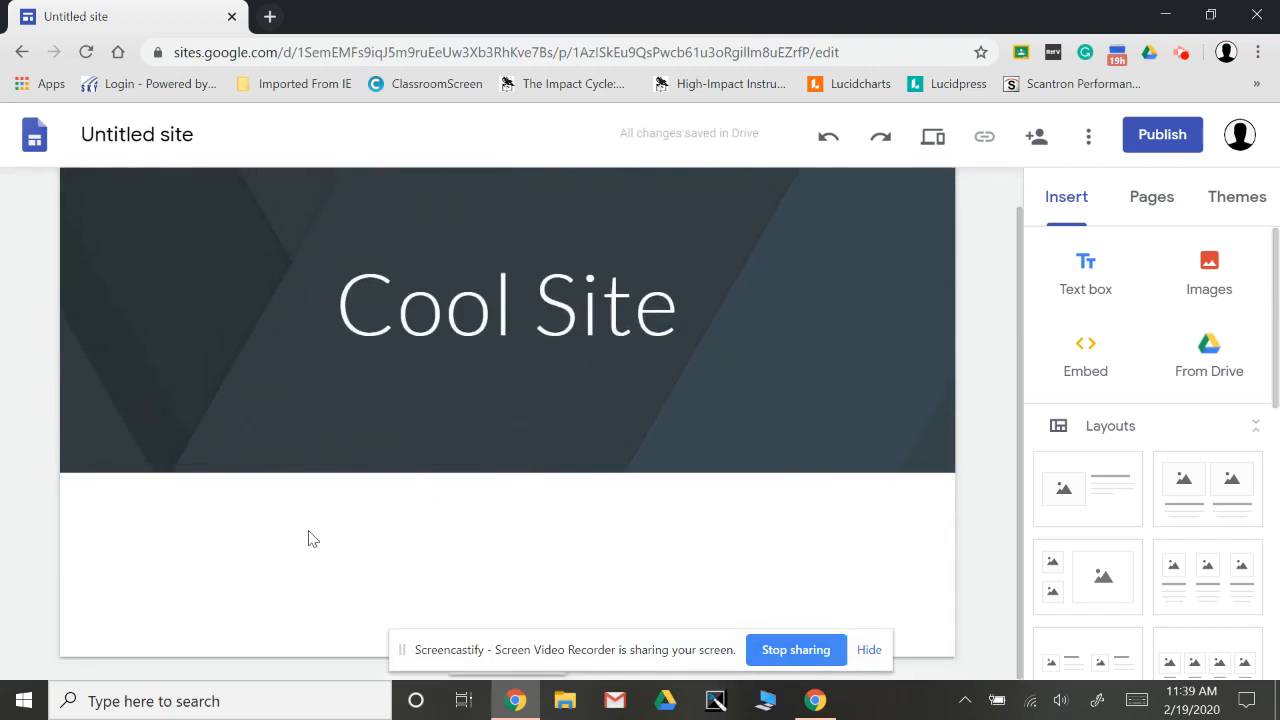
Change the header image to the light grey geometric relief pattern from the image gallery.
click(224, 443)
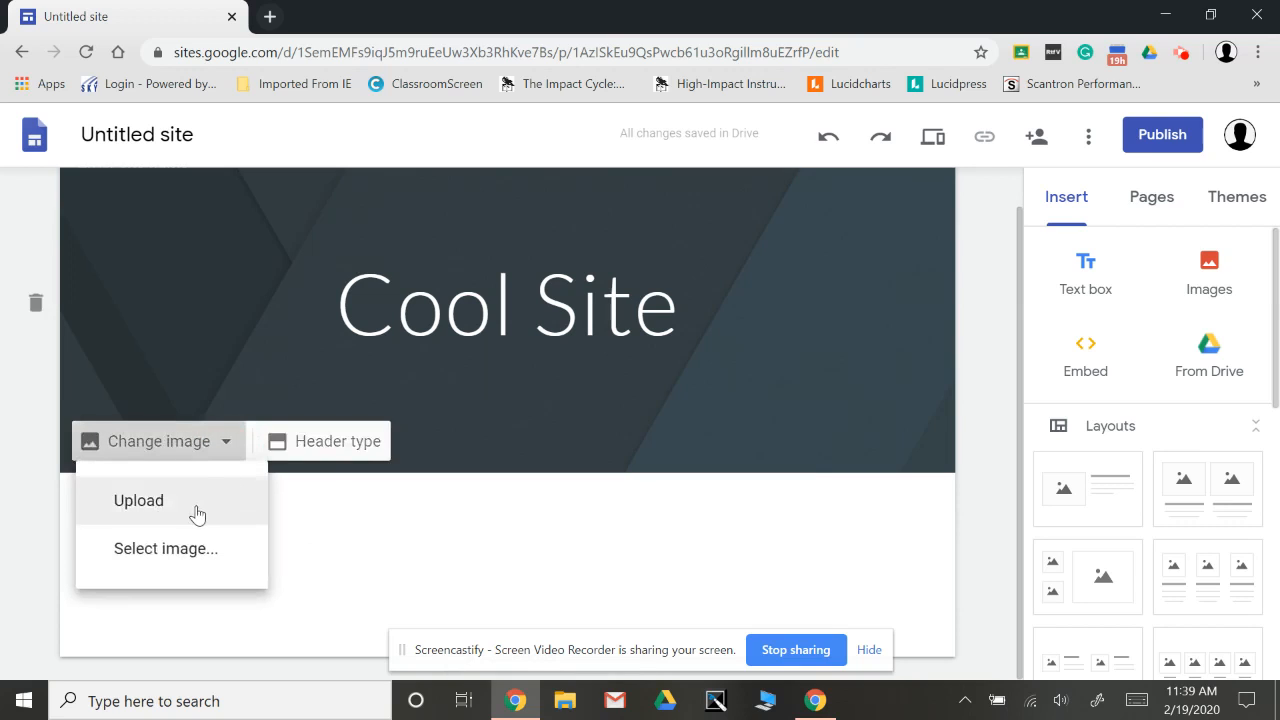
click(196, 556)
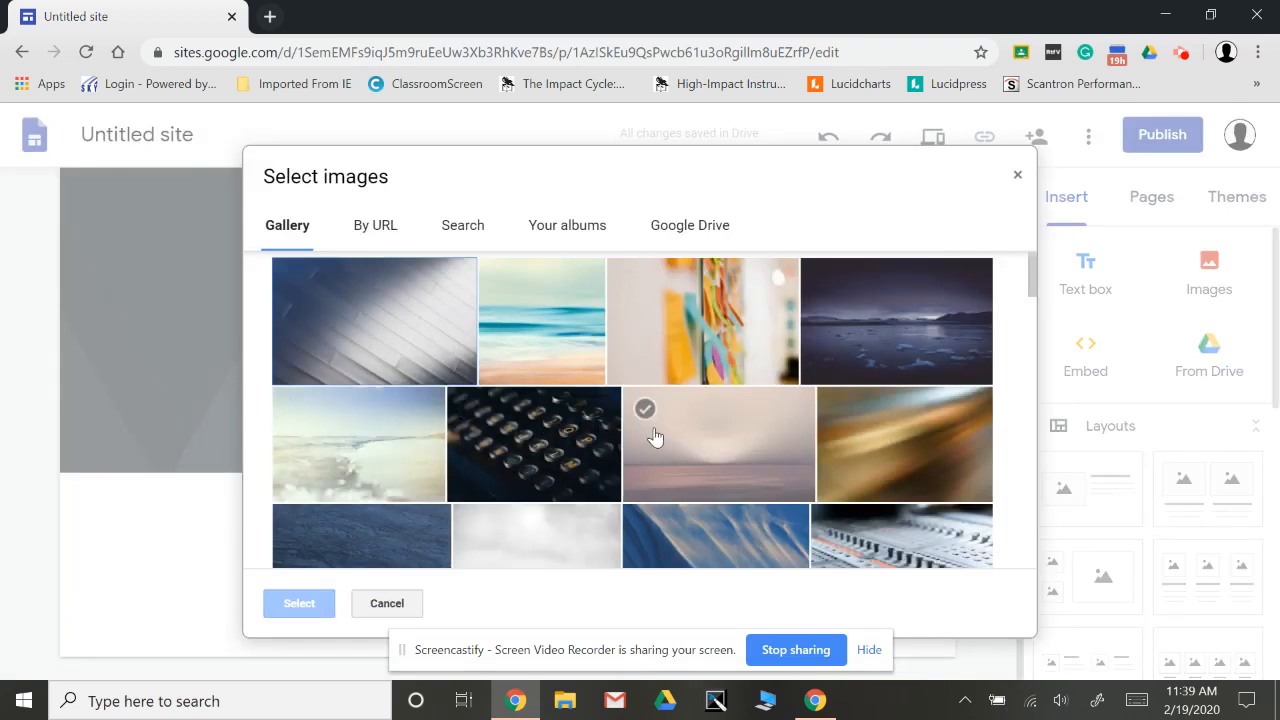
scroll(553, 412, down, 5)
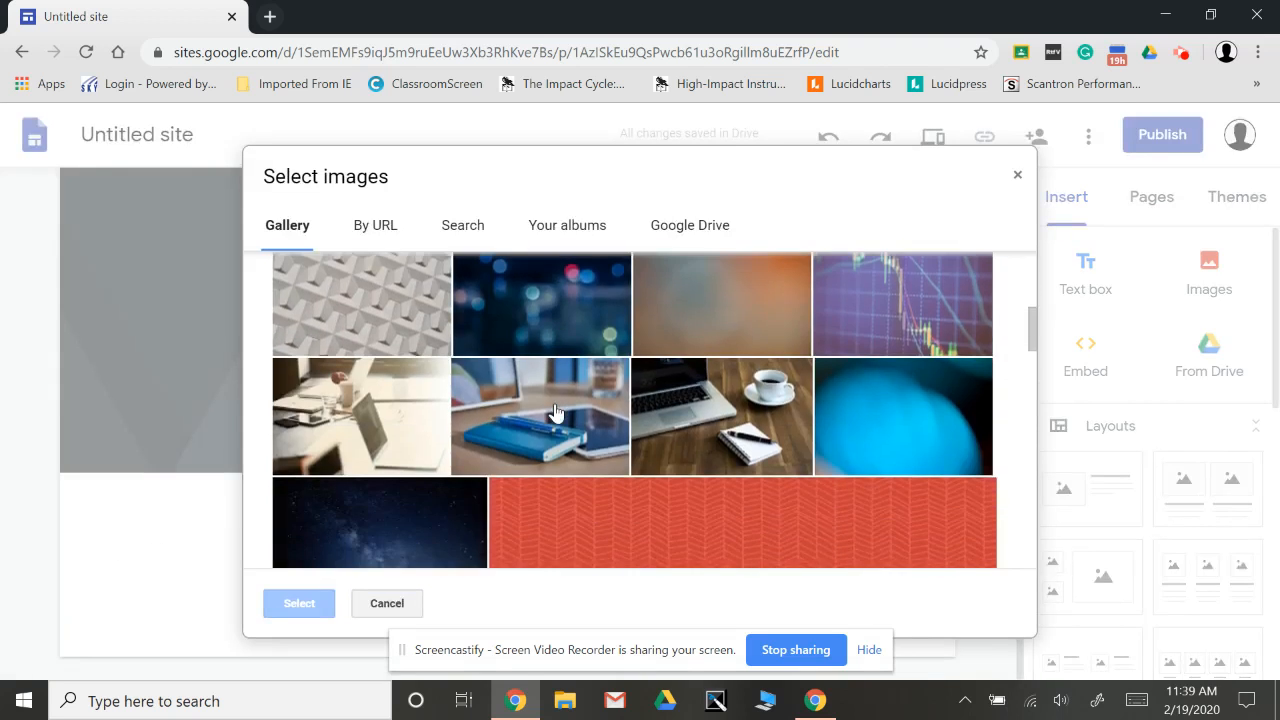
scroll(556, 412, down, 5)
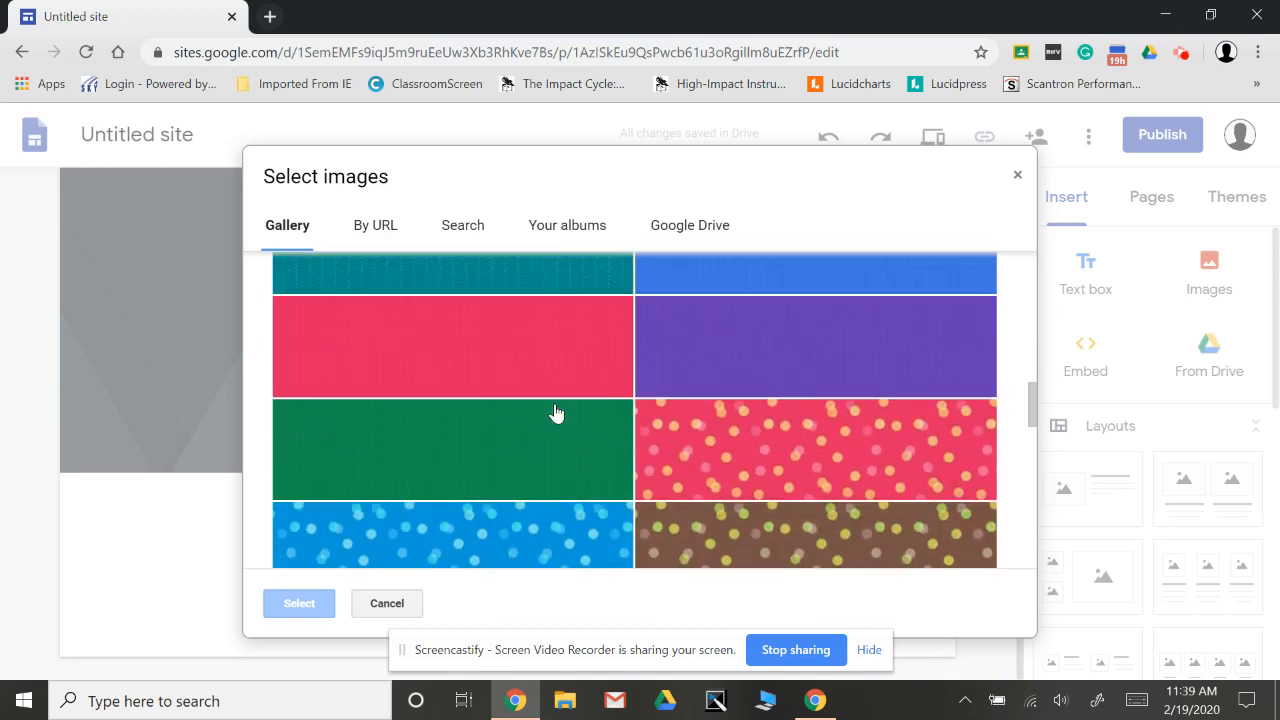
scroll(556, 412, up, 5)
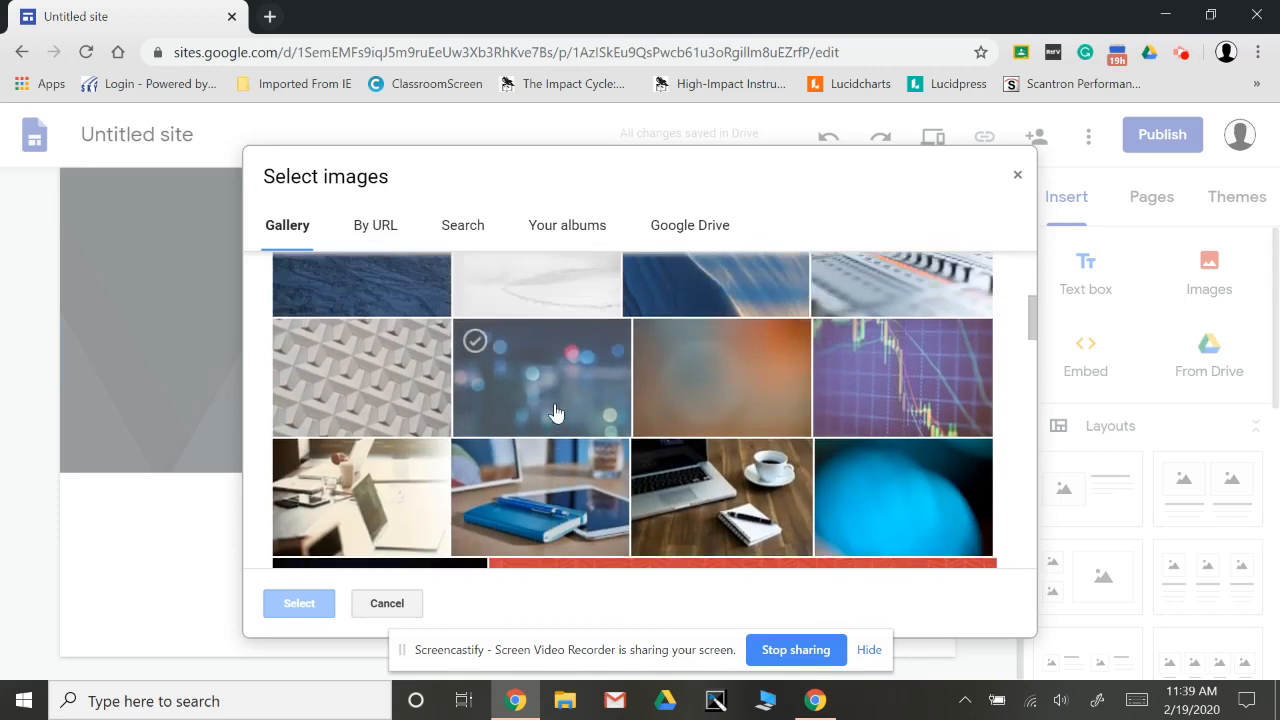
scroll(556, 412, up, 1)
click(371, 383)
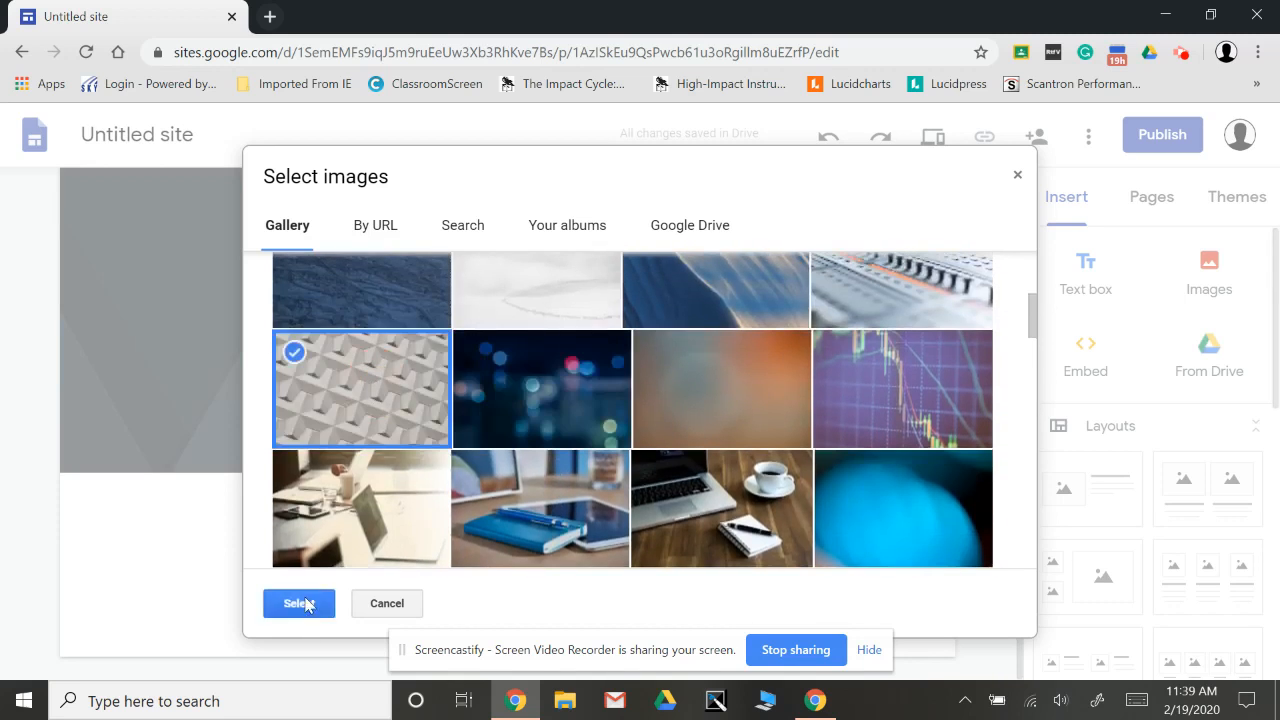
click(301, 604)
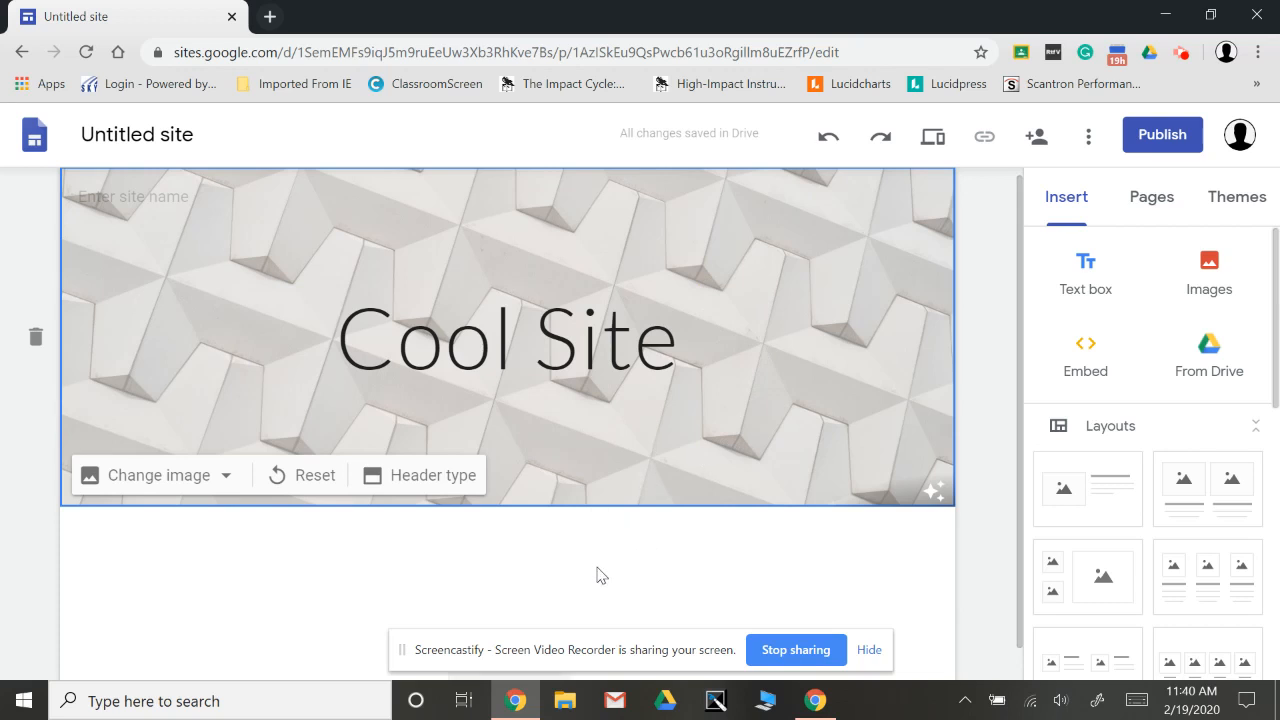
Enter "Cool Site" as the site name in the page header.
scroll(601, 576, down, 1)
scroll(601, 576, up, 1)
mouse_move(137, 206)
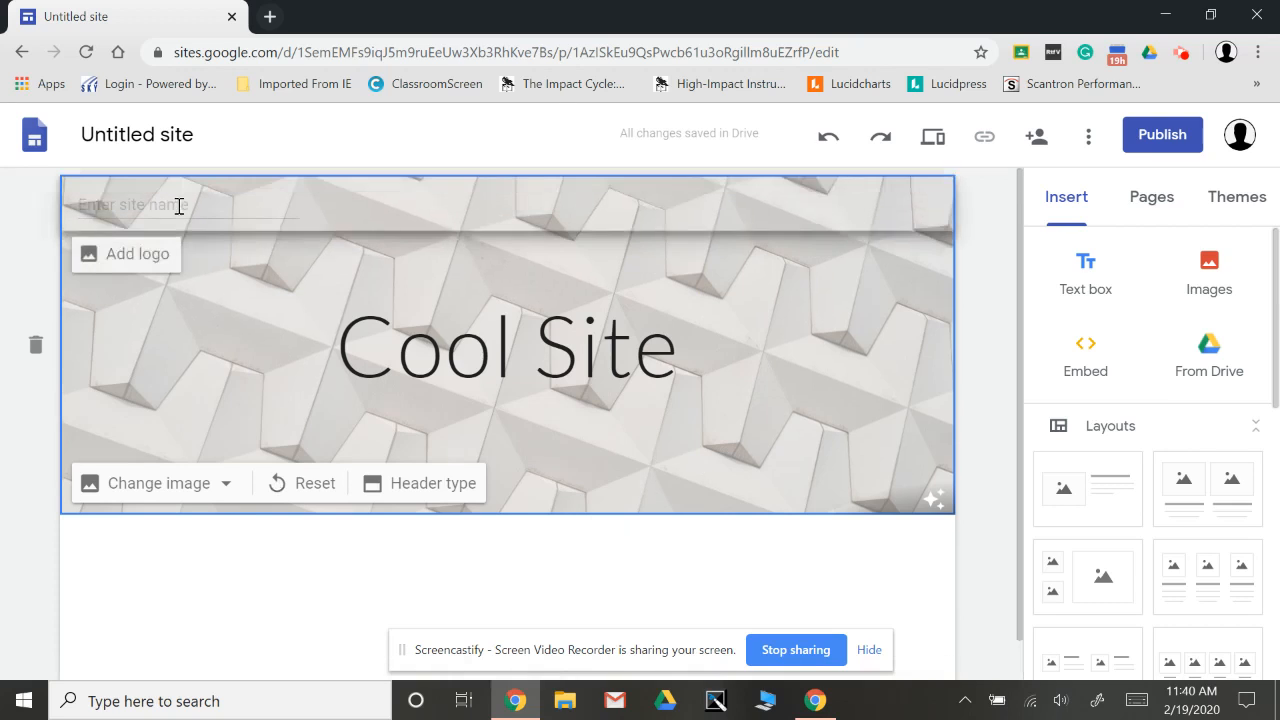
click(179, 206)
text(Co)
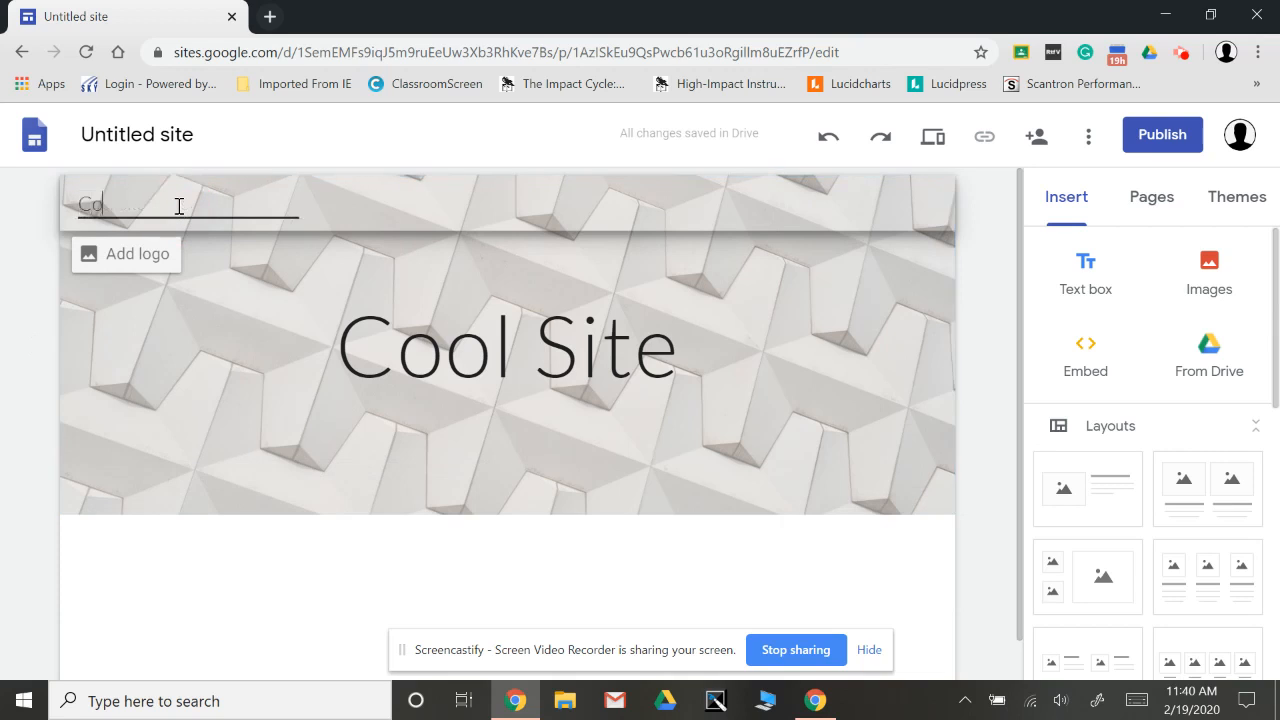
text(ol Site)
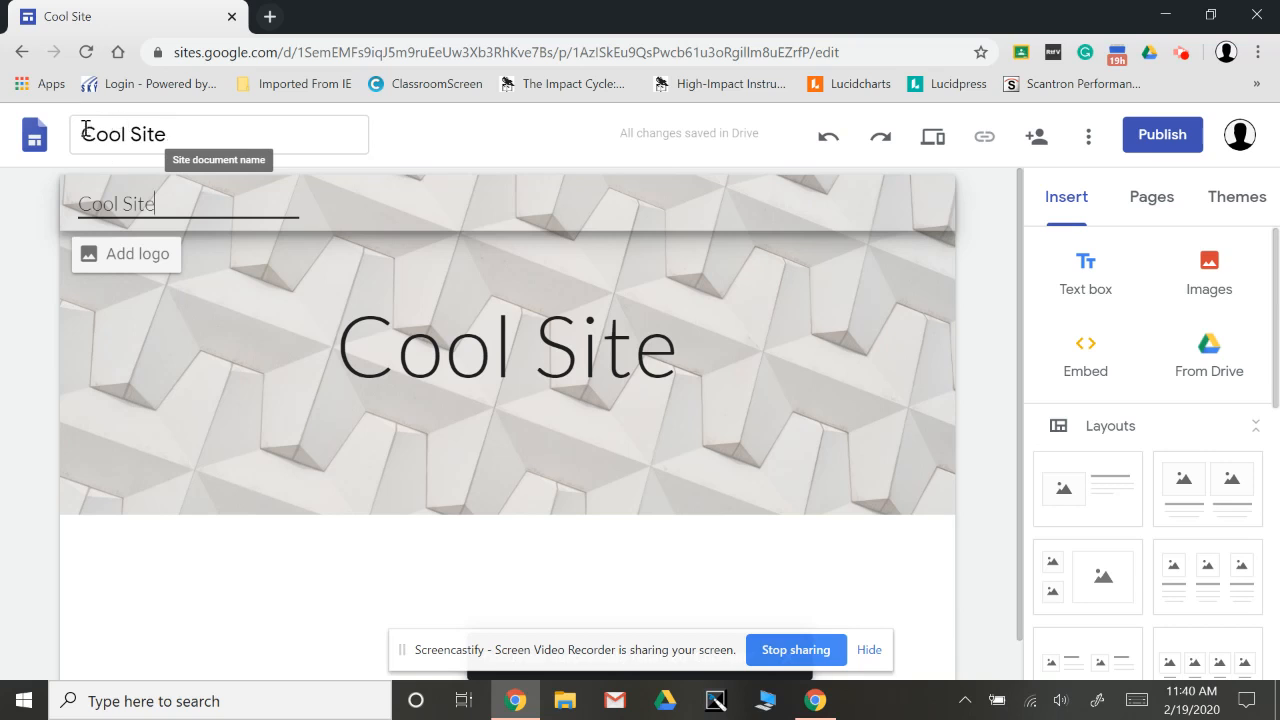
click(294, 606)
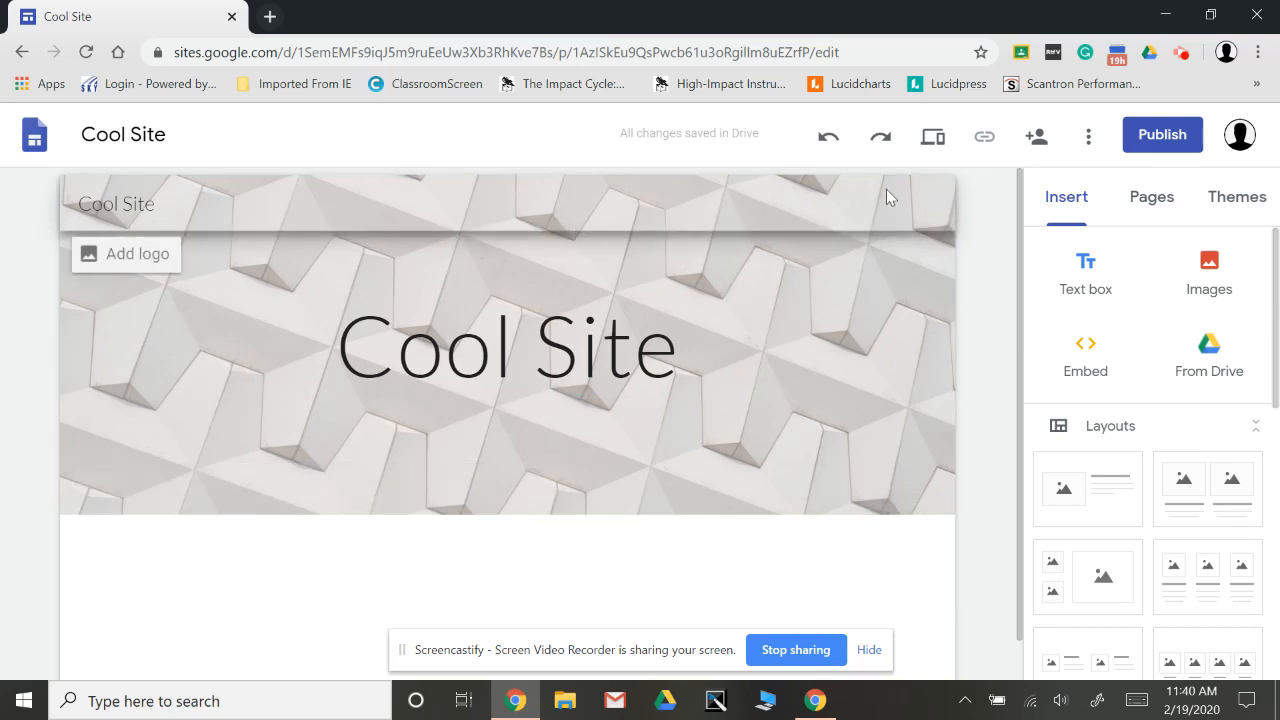
Add a new page named "Stuff" to the site.
click(1156, 200)
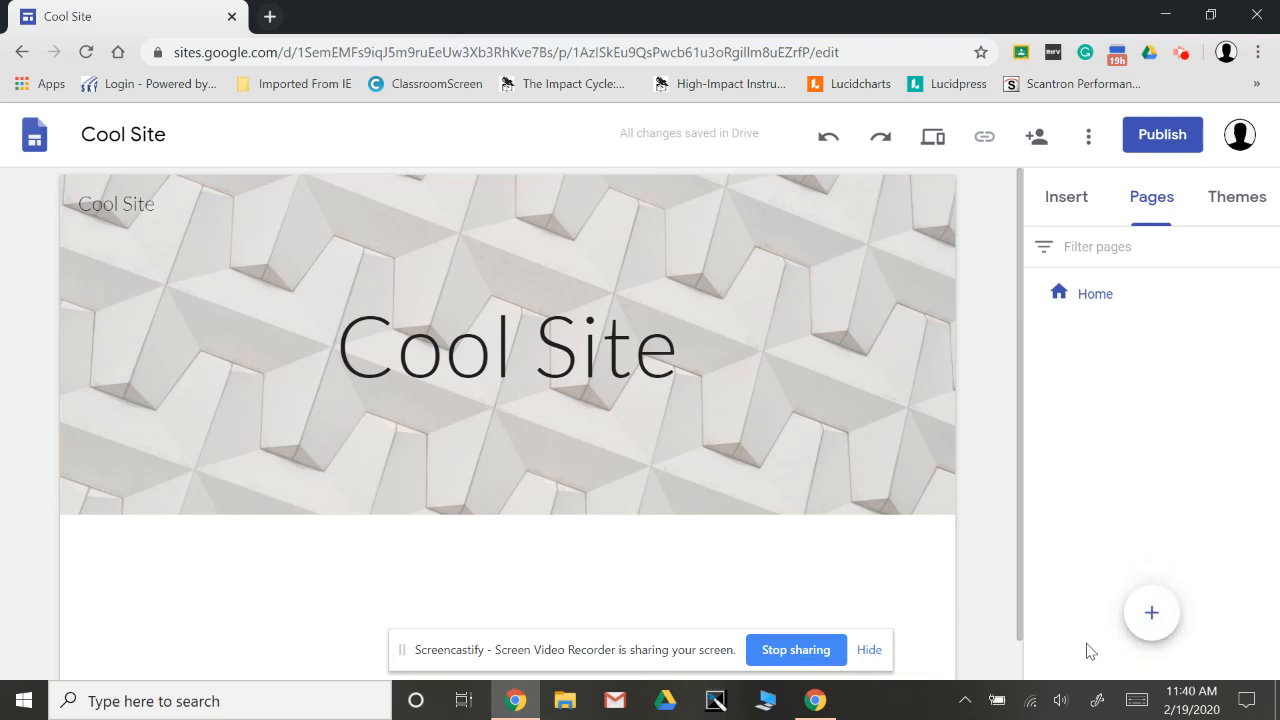
click(1150, 612)
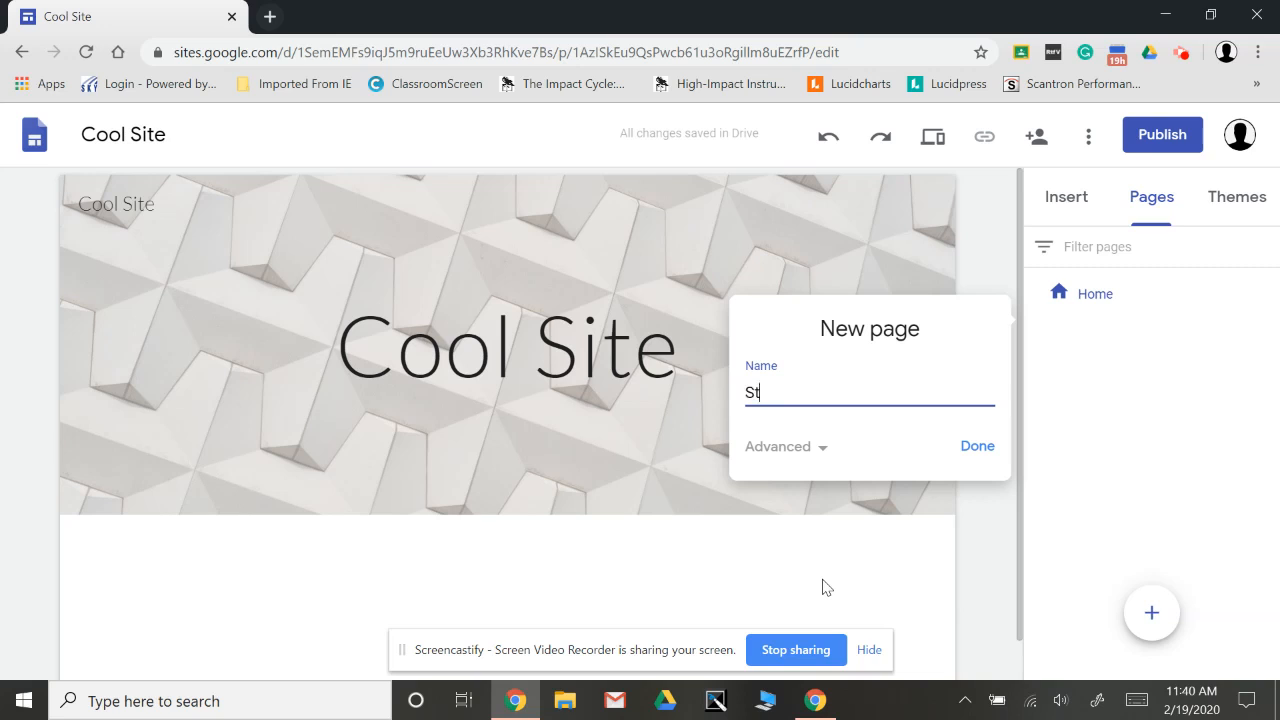
click(977, 447)
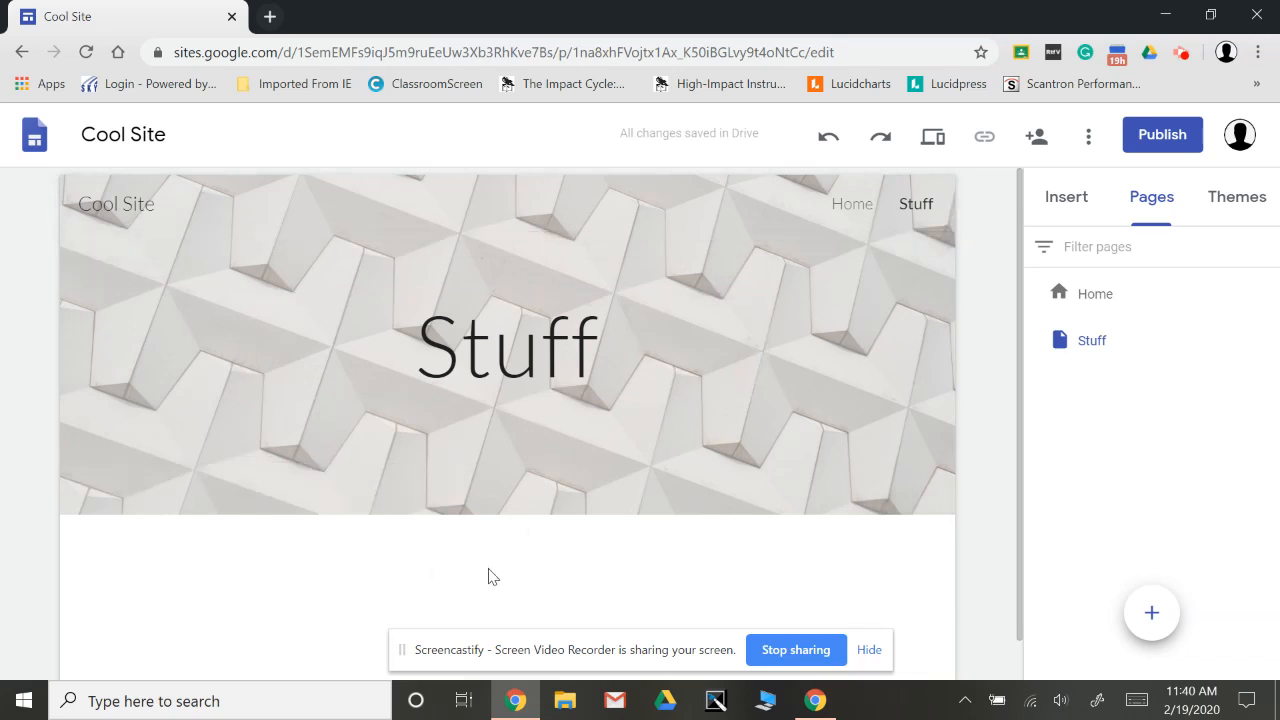
scroll(490, 575, down, 1)
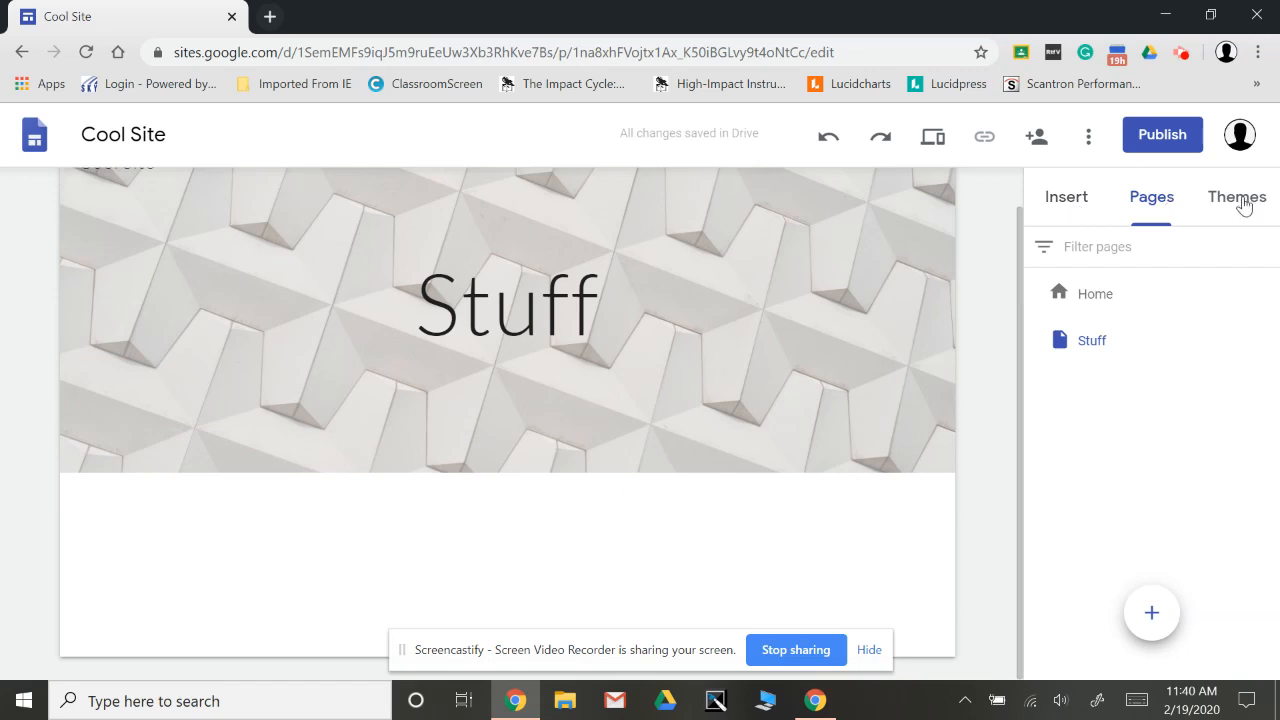
Insert the layout with one image beside a heading and text below the Stuff page header.
click(1077, 206)
scroll(1095, 480, down, 3)
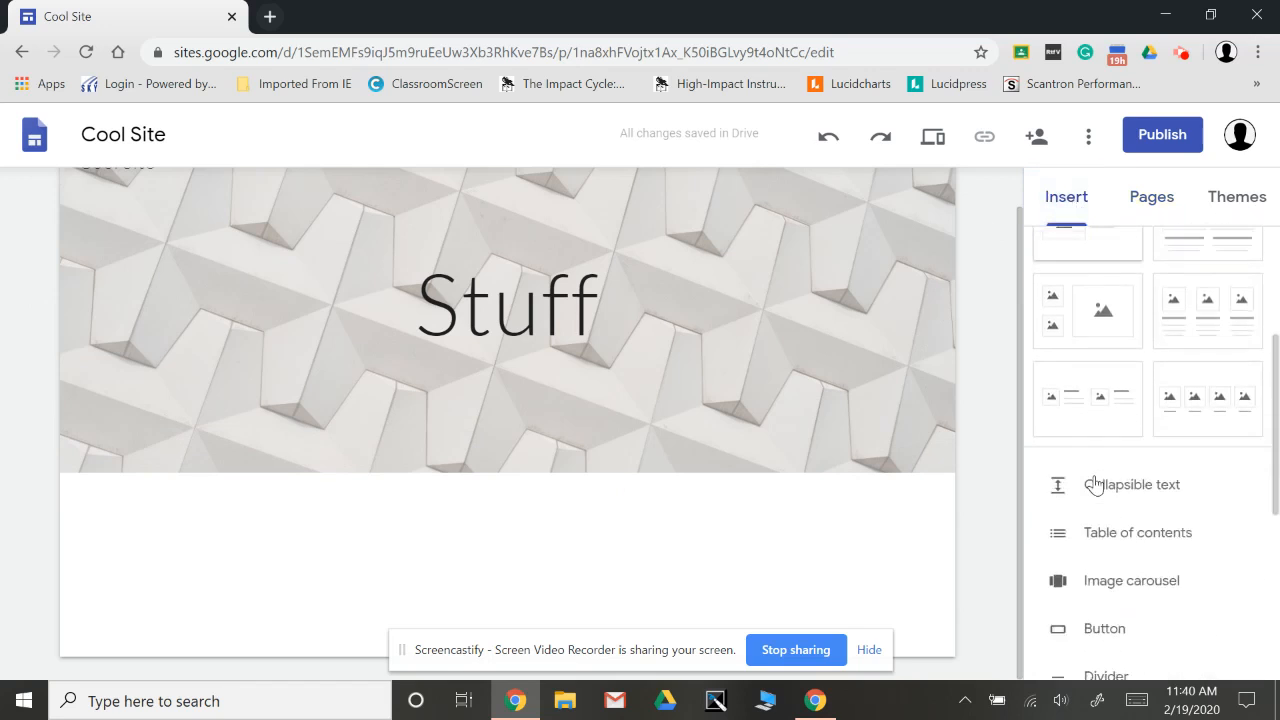
scroll(1095, 484, up, 2)
scroll(1095, 484, down, 2)
scroll(1095, 484, up, 1)
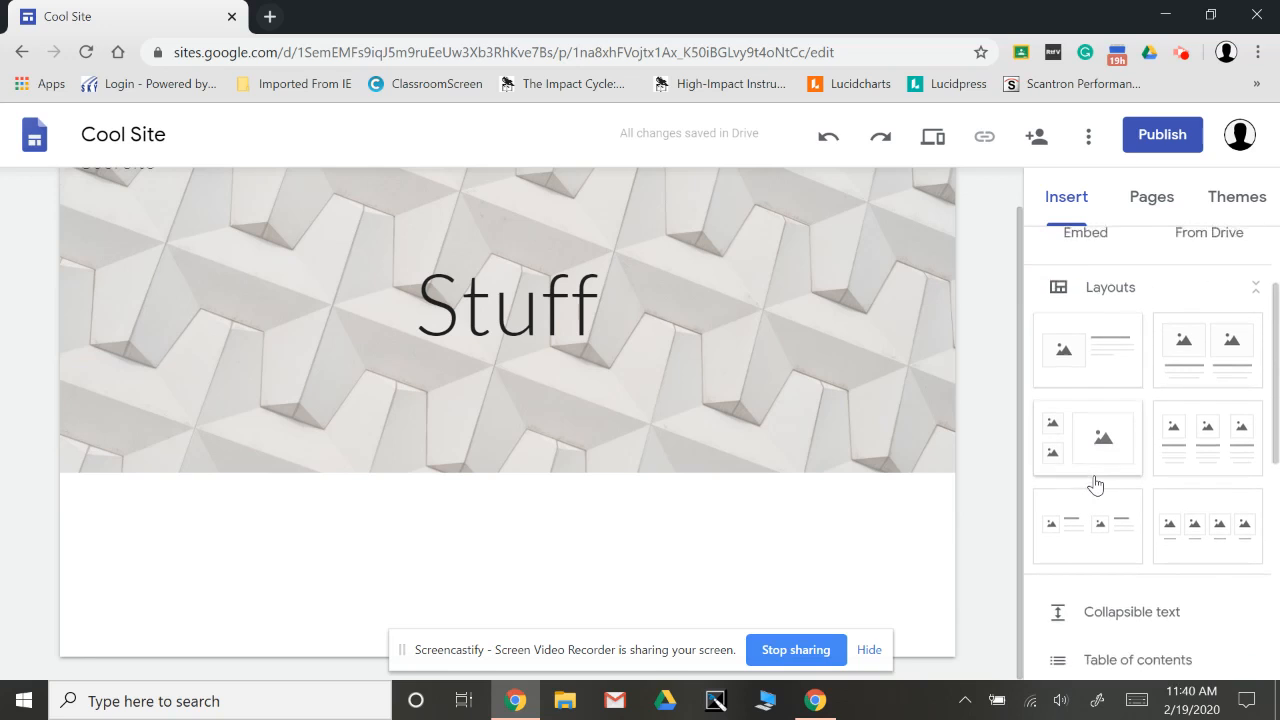
click(1110, 373)
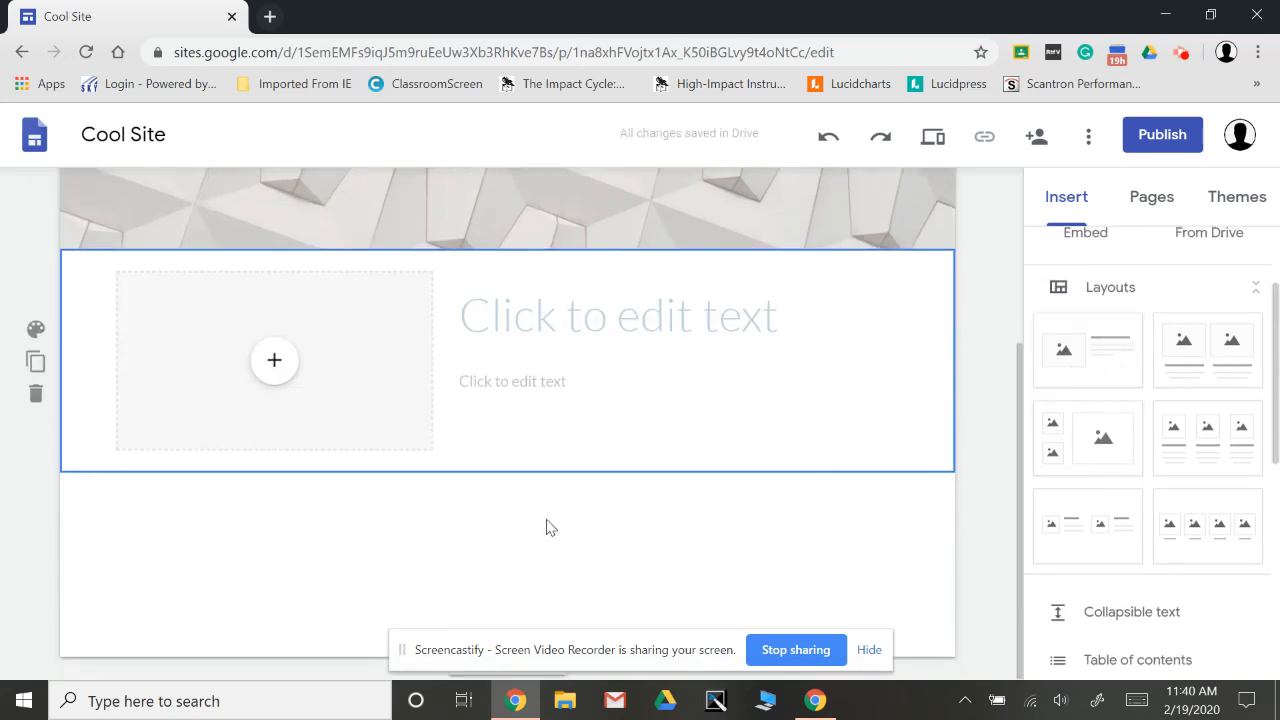
Fill the layout's image placeholder with the red-brick school building photo found by a Google image search for "School".
click(279, 362)
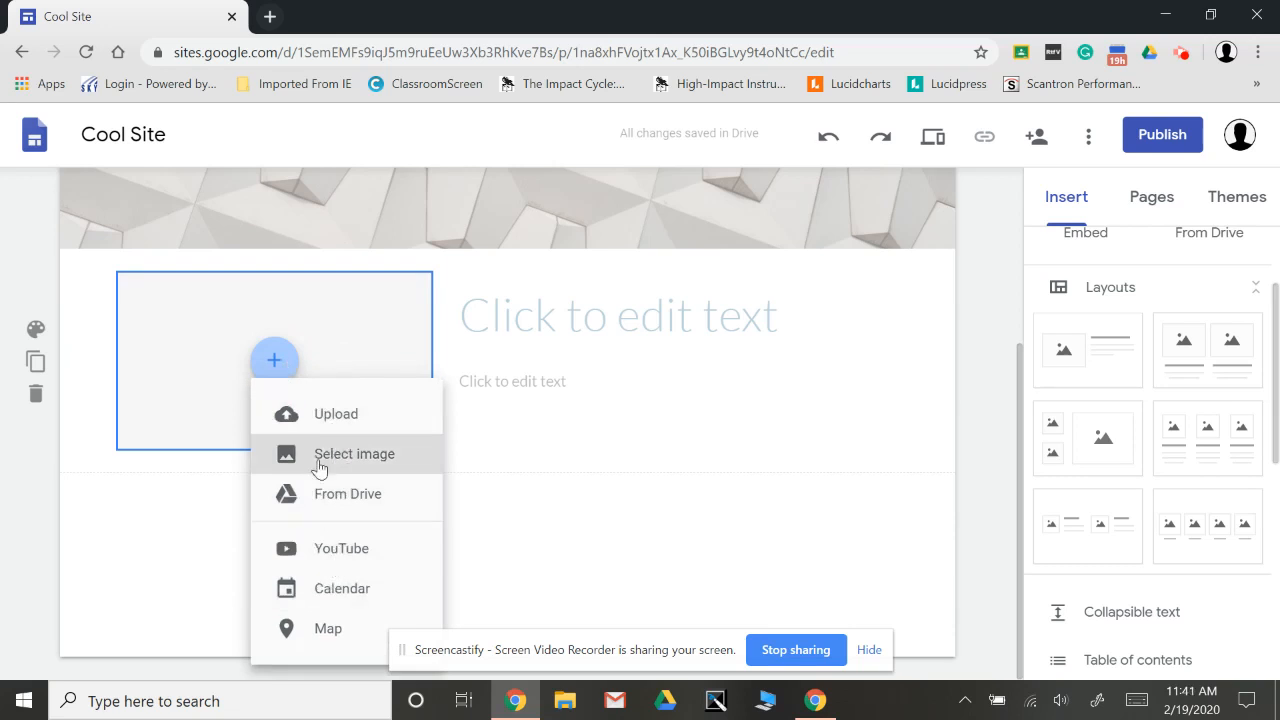
click(362, 455)
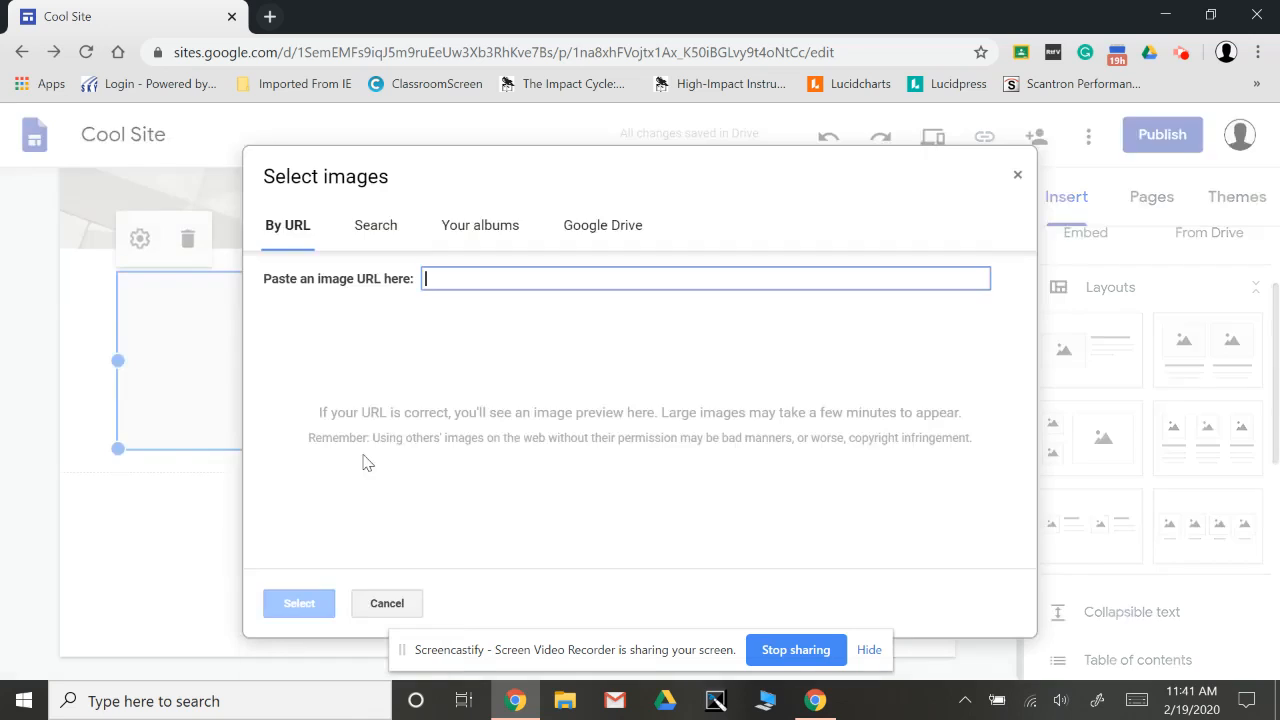
click(384, 230)
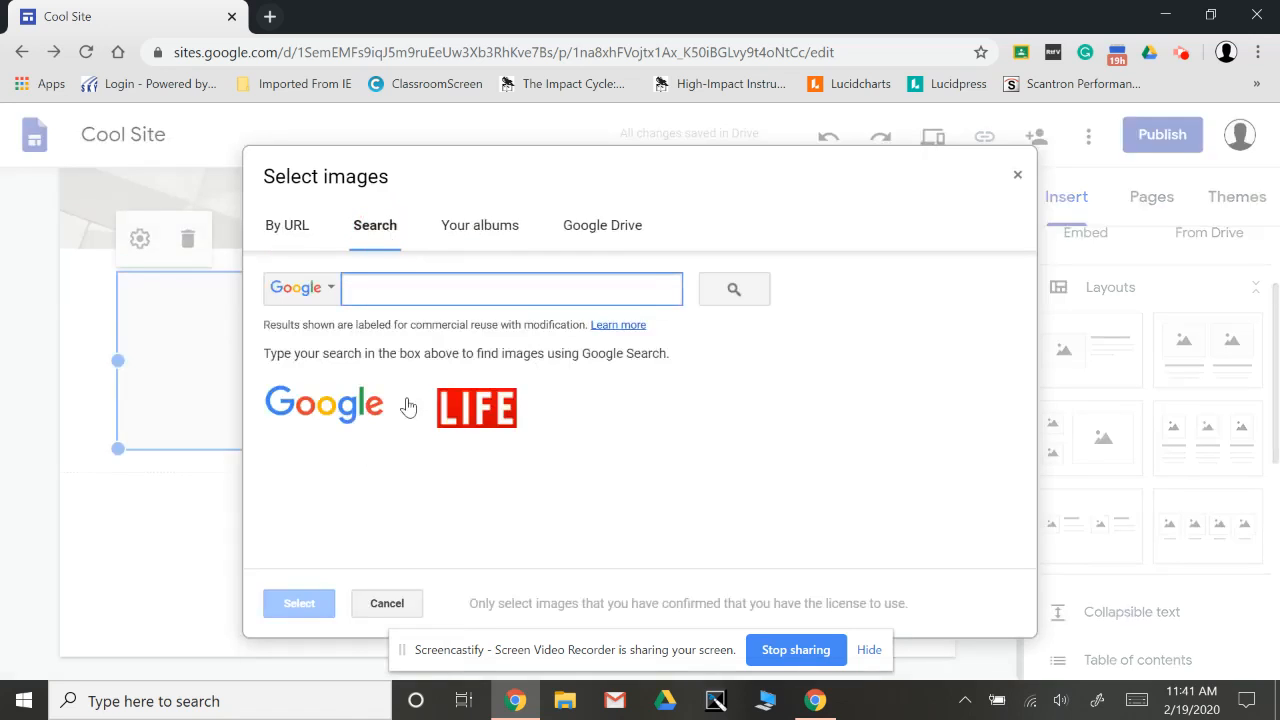
text(School)
click(745, 287)
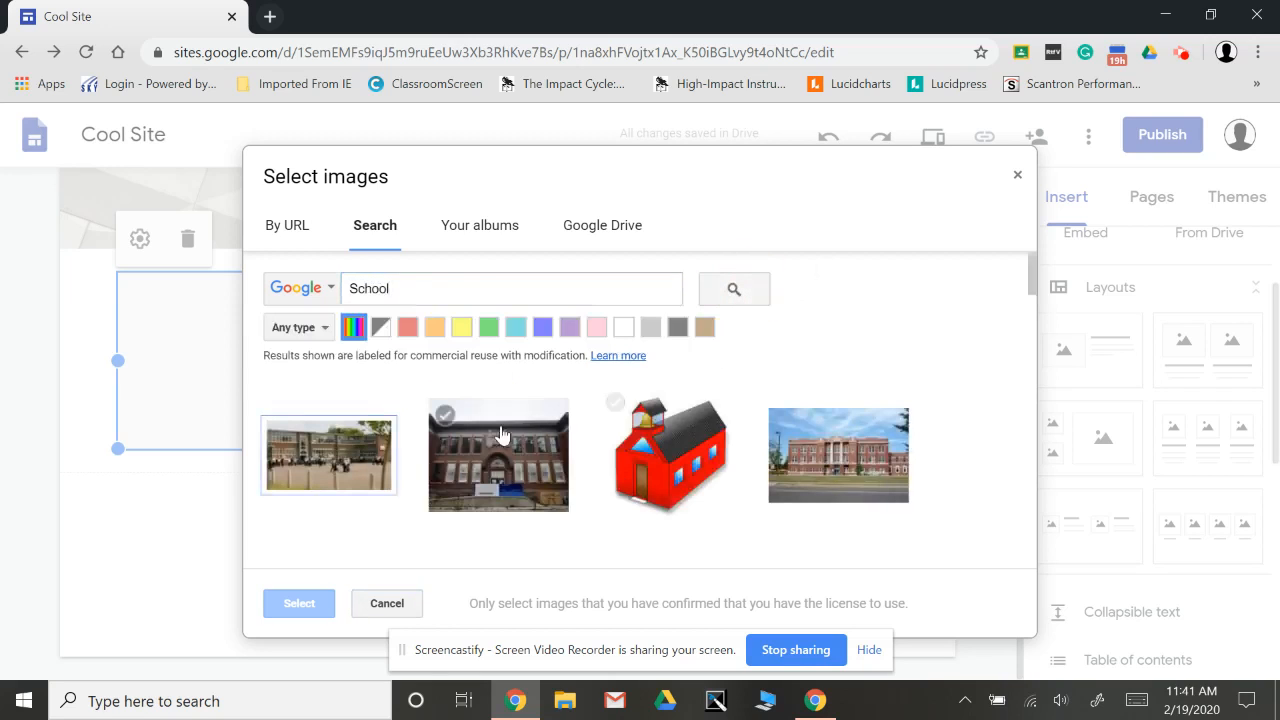
click(829, 459)
click(300, 605)
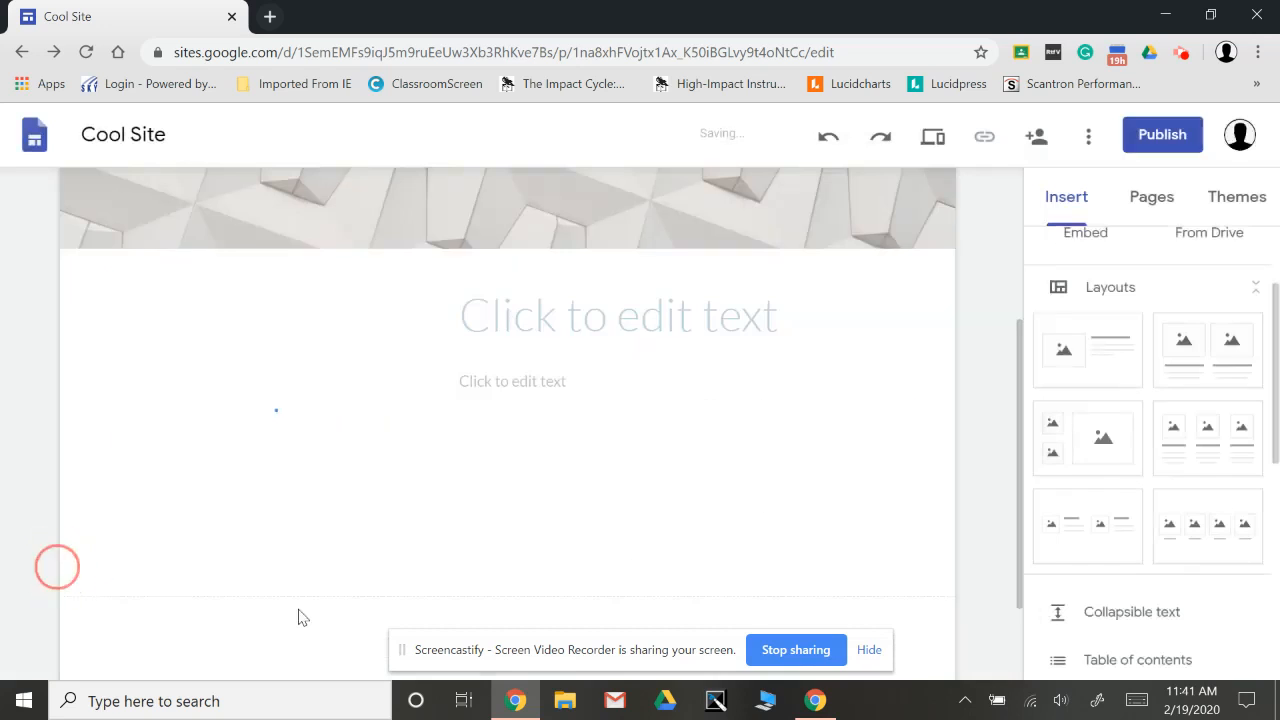
Enter "School is Cool" as the heading beside the school photo.
click(737, 299)
text(Sch)
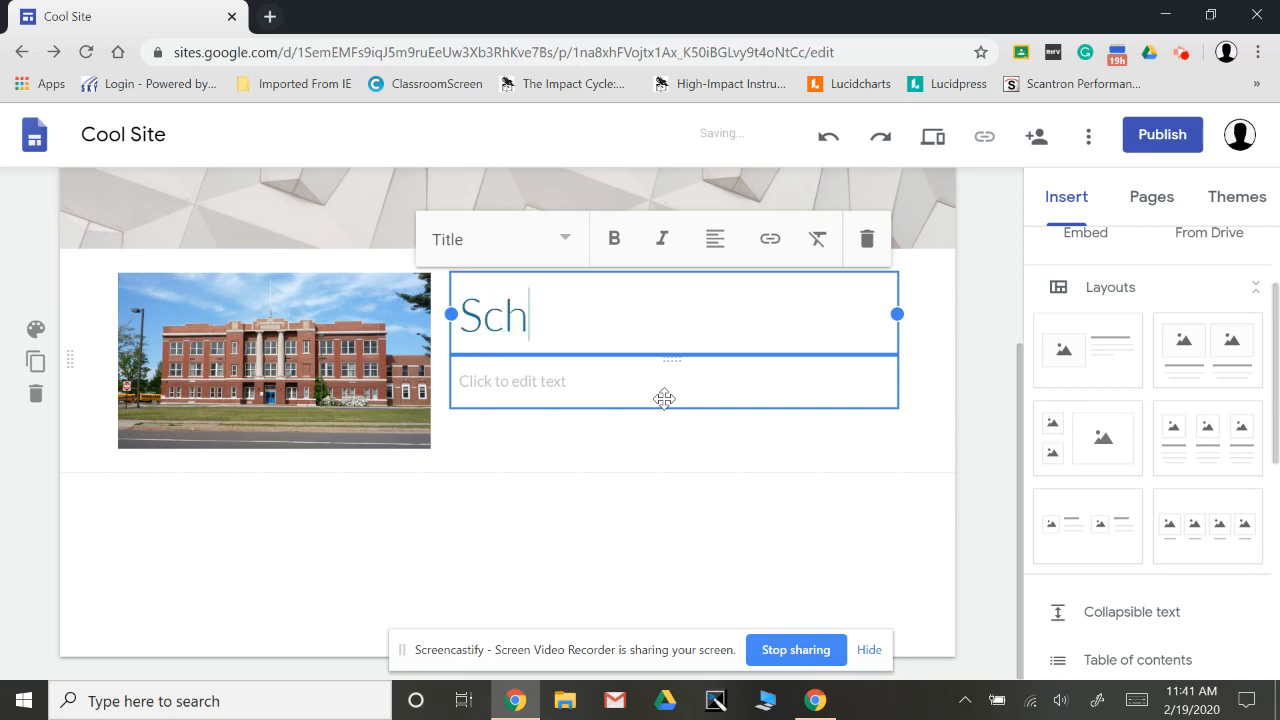
text(ool is Coll)
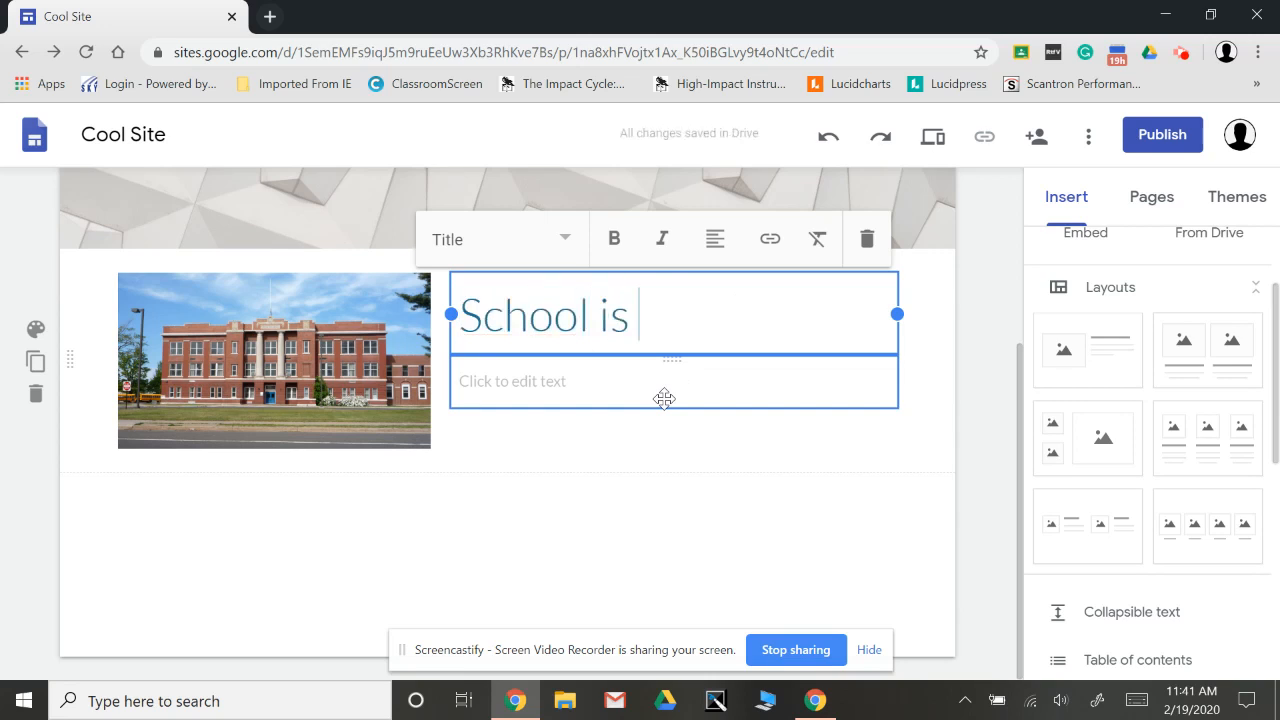
key(BackSpace)
key(BackSpace)
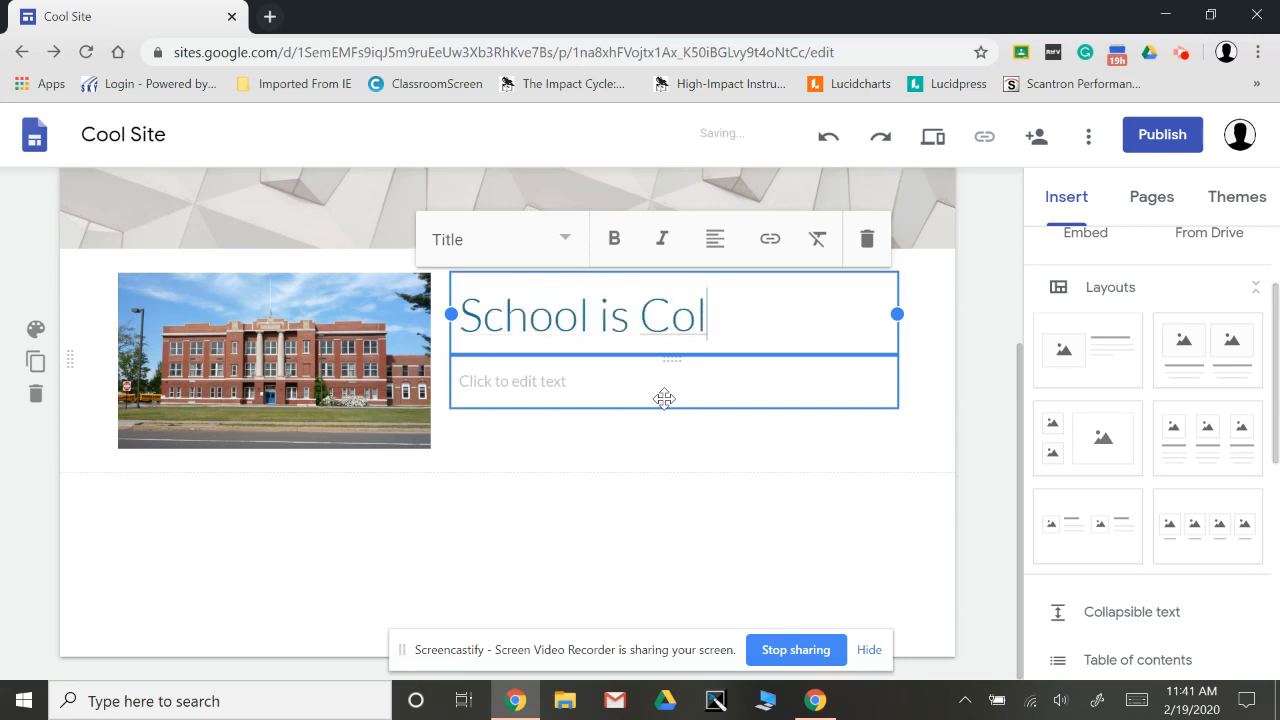
text(ol)
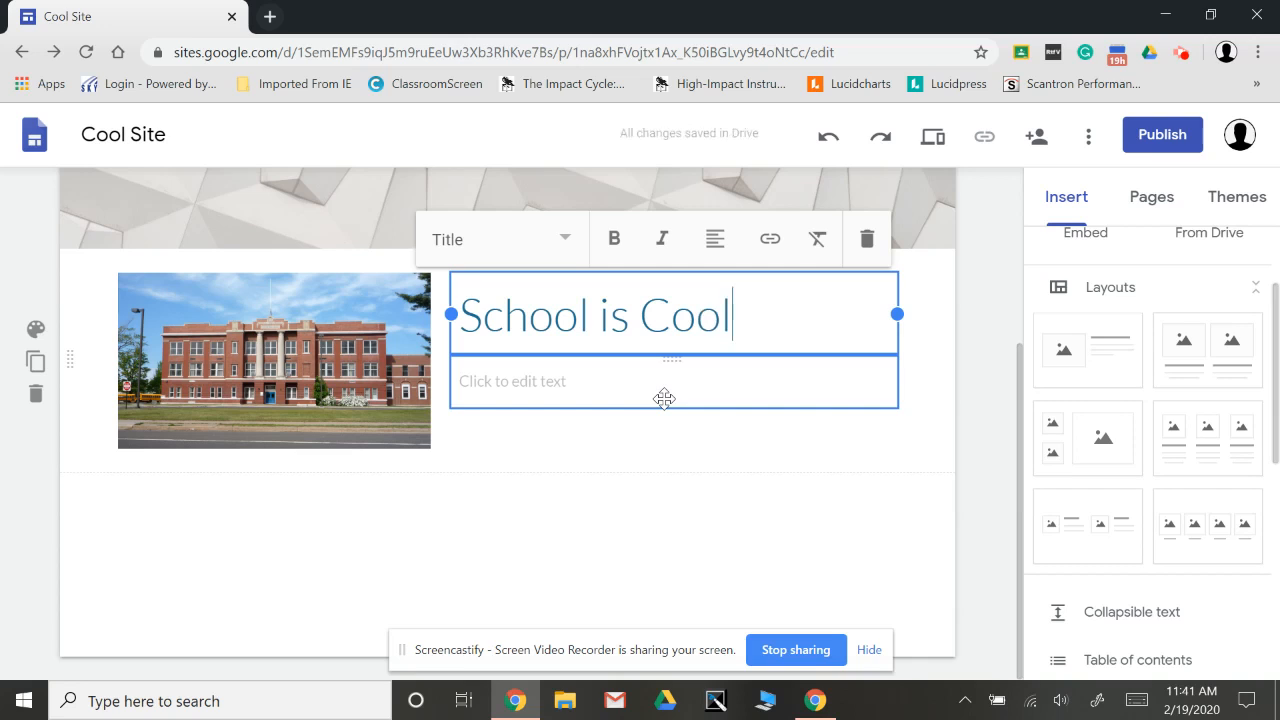
click(590, 524)
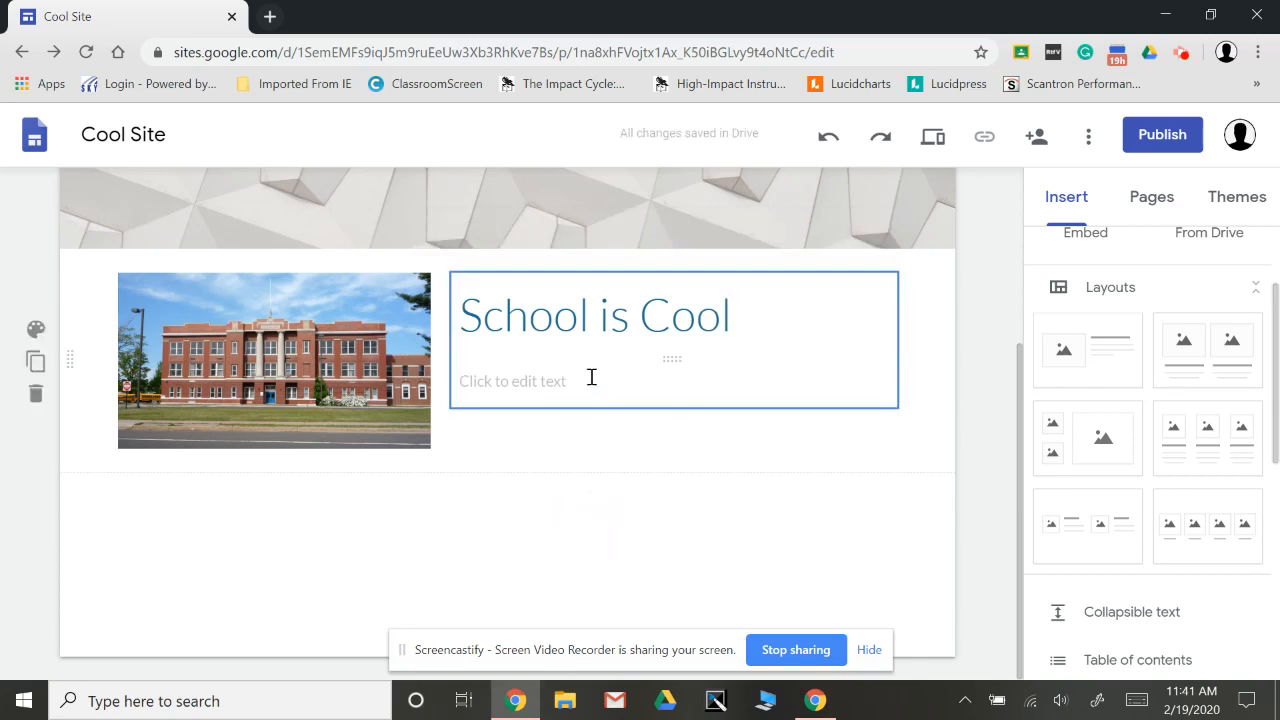
Try to rearrange the heading and body text boxes beside the school photo.
drag(589, 373, 606, 322)
click(542, 390)
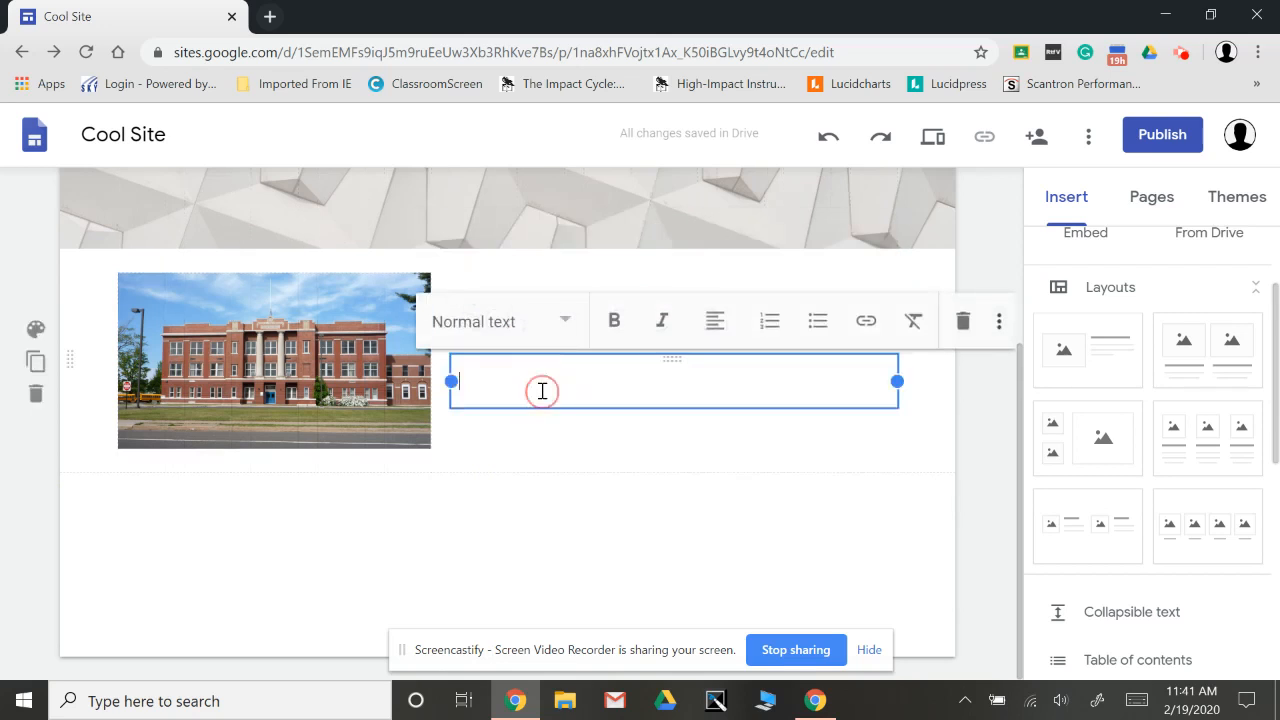
click(549, 566)
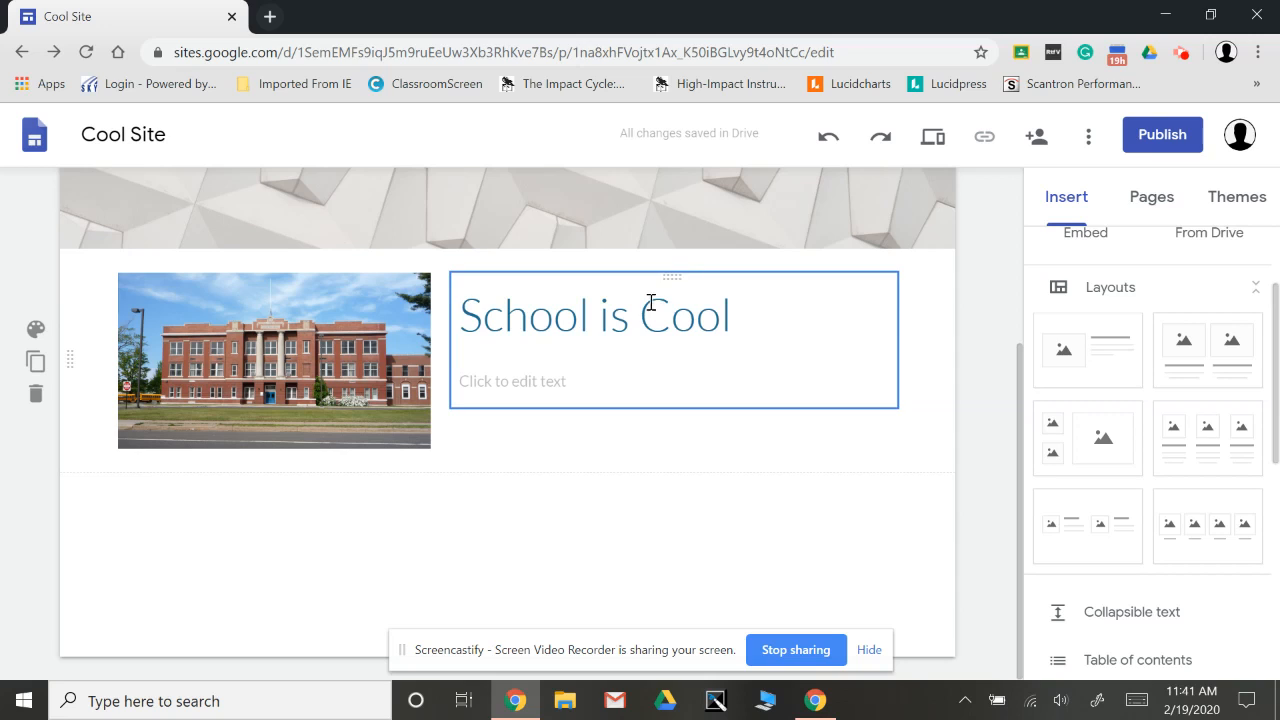
click(677, 276)
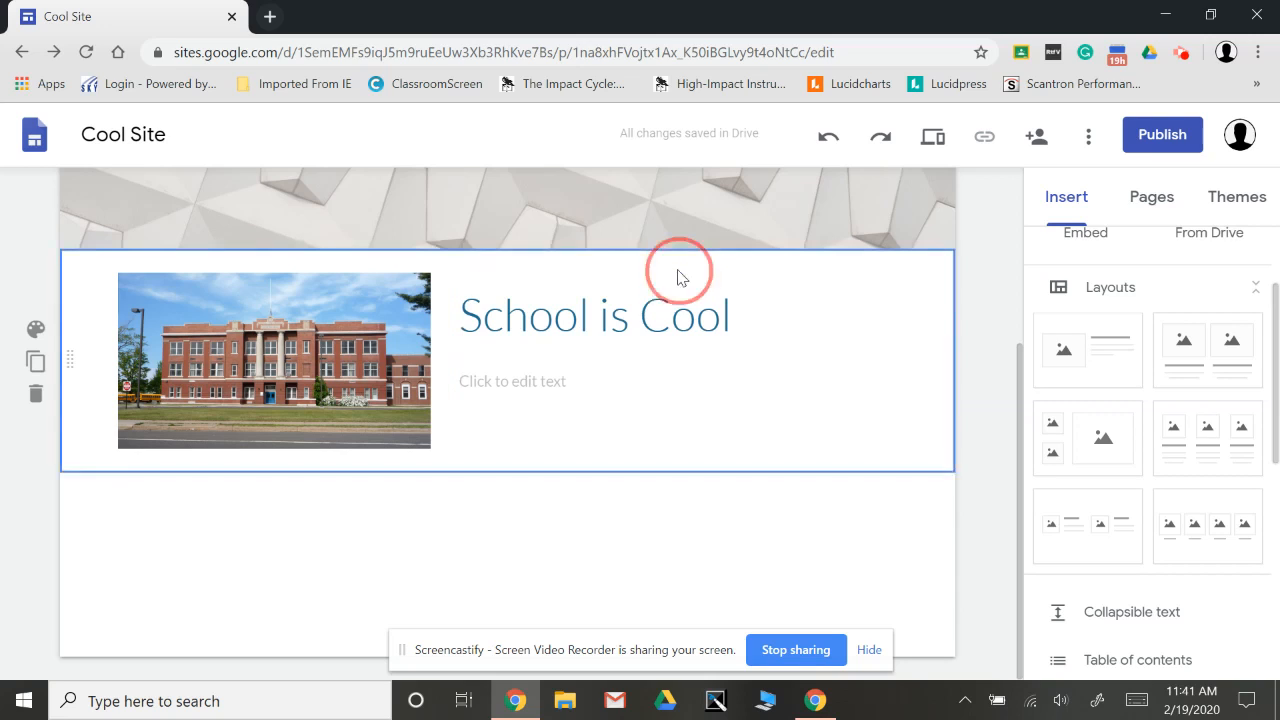
drag(676, 280, 717, 400)
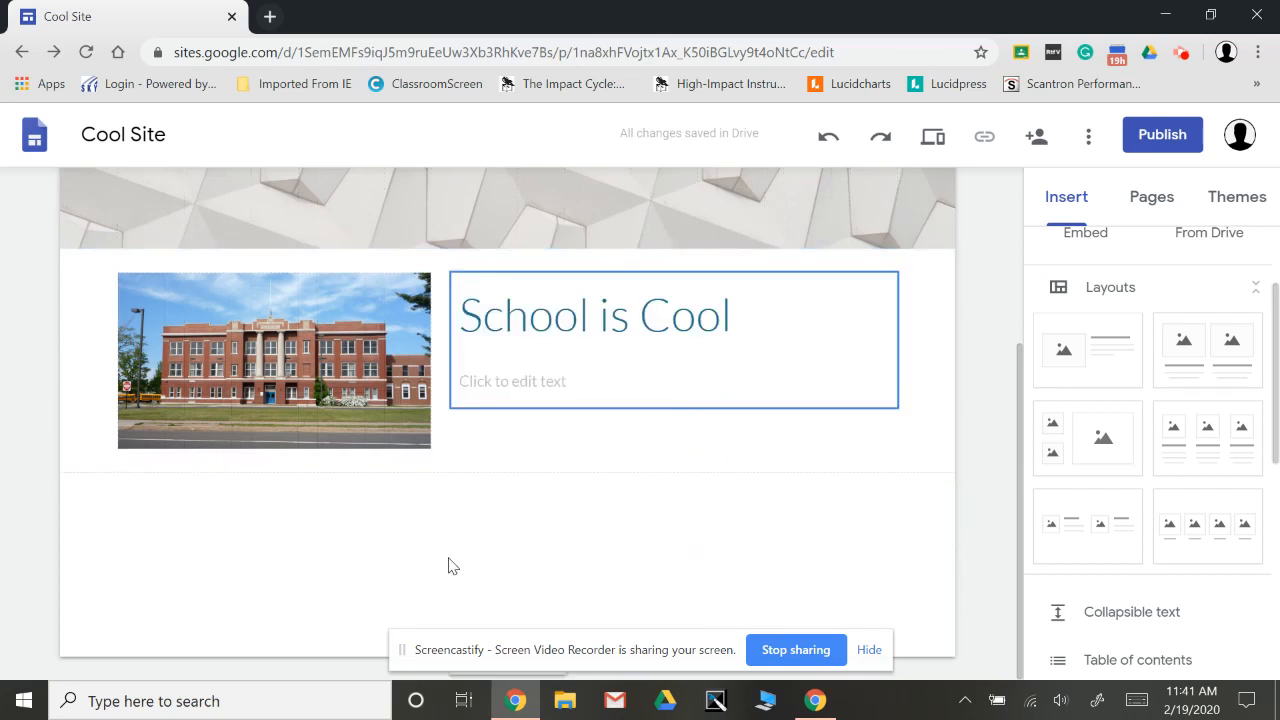
View the Home page through the site navigation, return to the Stuff page and look over its content.
scroll(720, 445, up, 3)
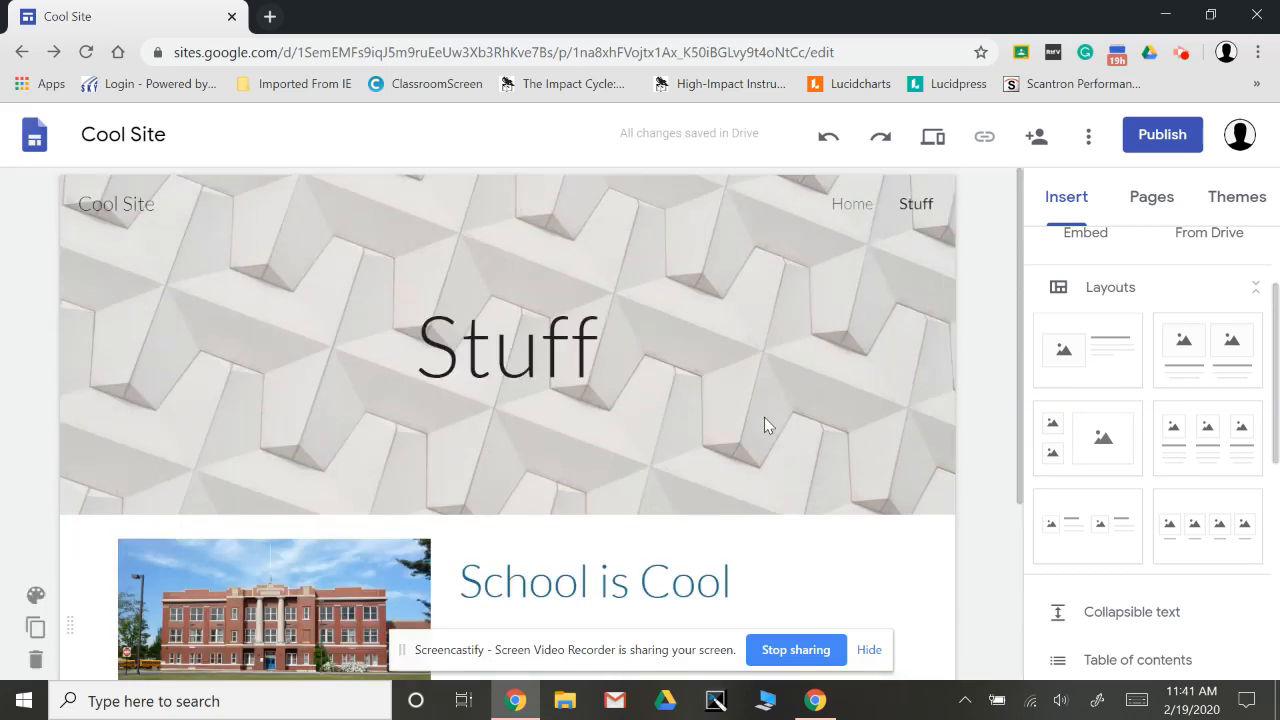
click(845, 205)
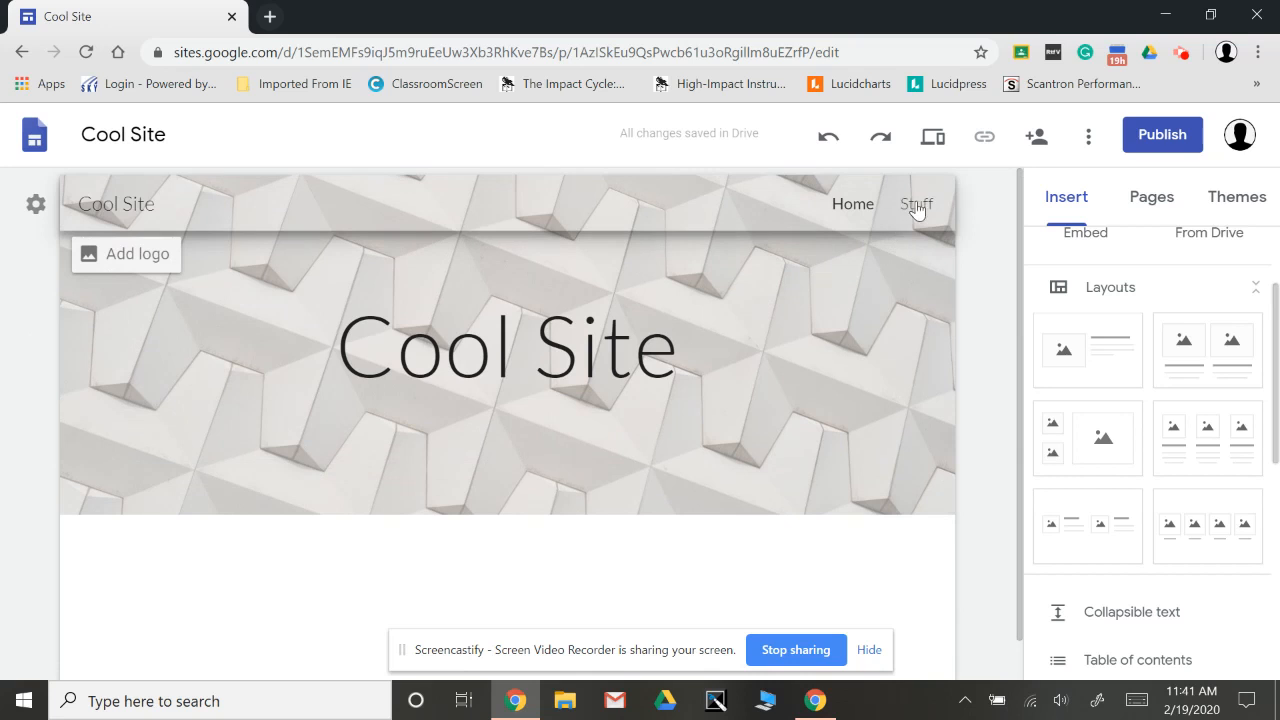
click(917, 205)
scroll(655, 510, down, 1)
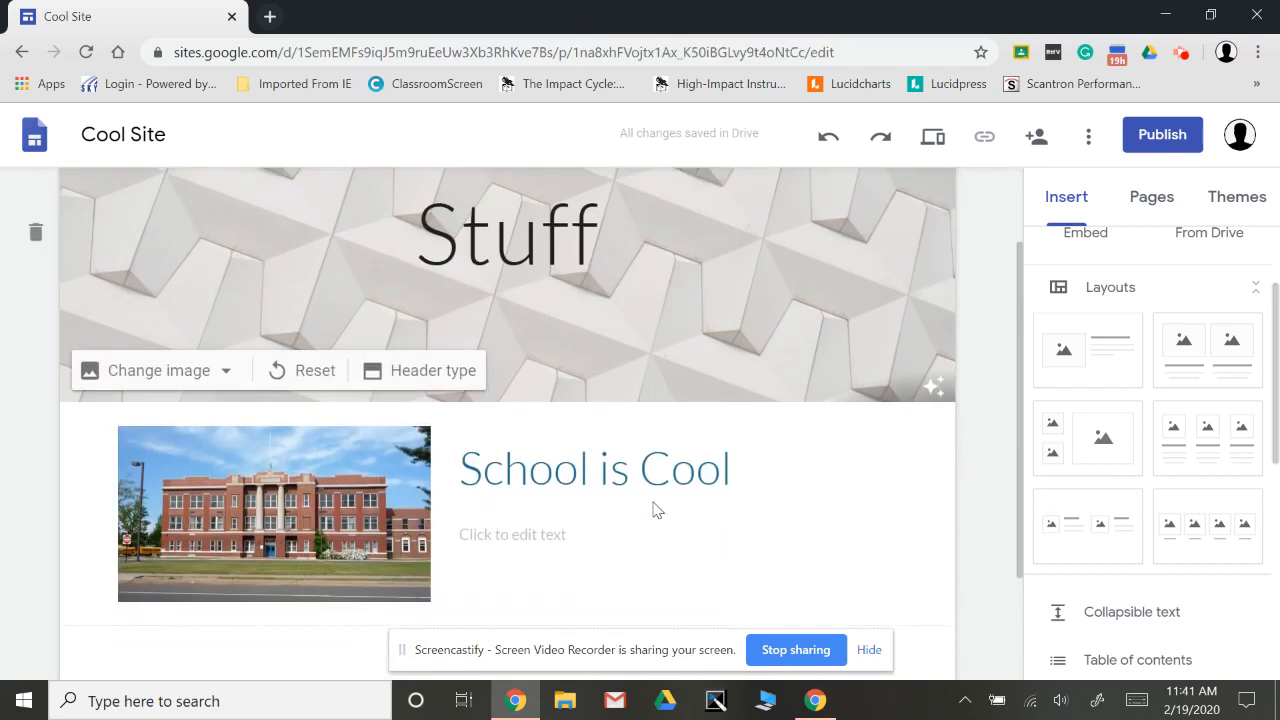
scroll(655, 510, down, 1)
scroll(655, 510, up, 2)
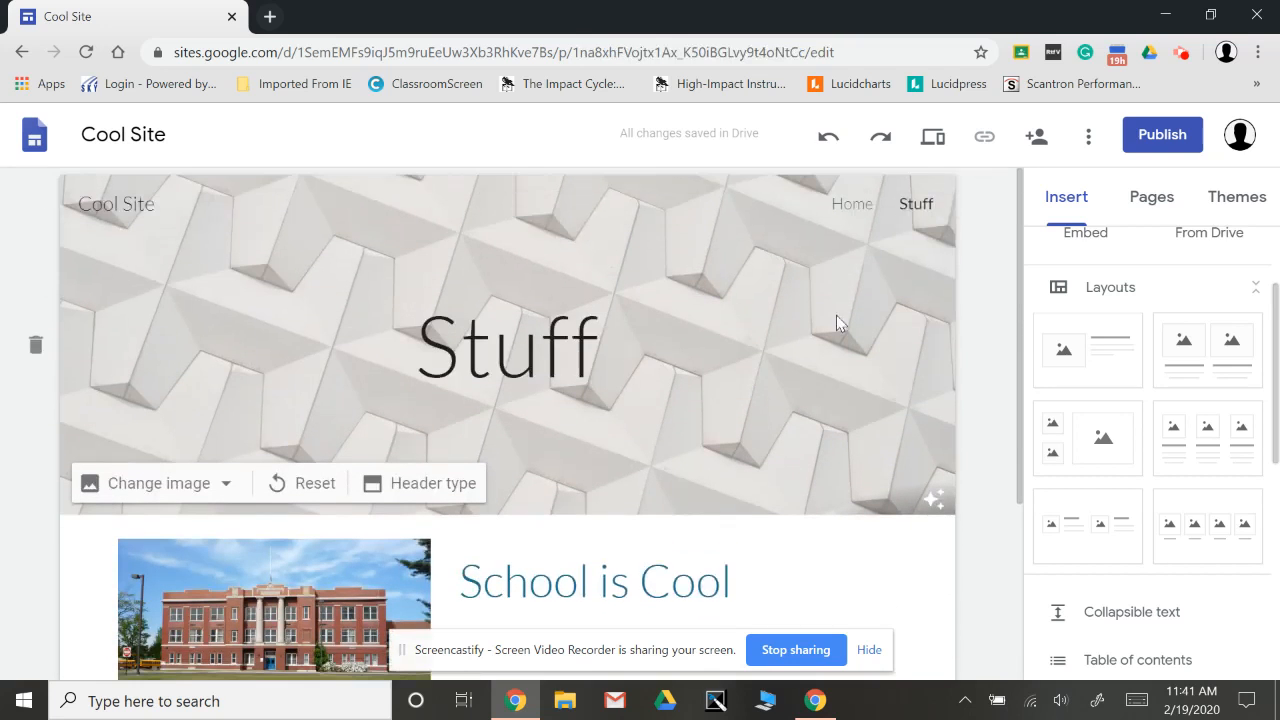
Review the page options for Stuff and the choices for adding a new page or link.
click(1165, 200)
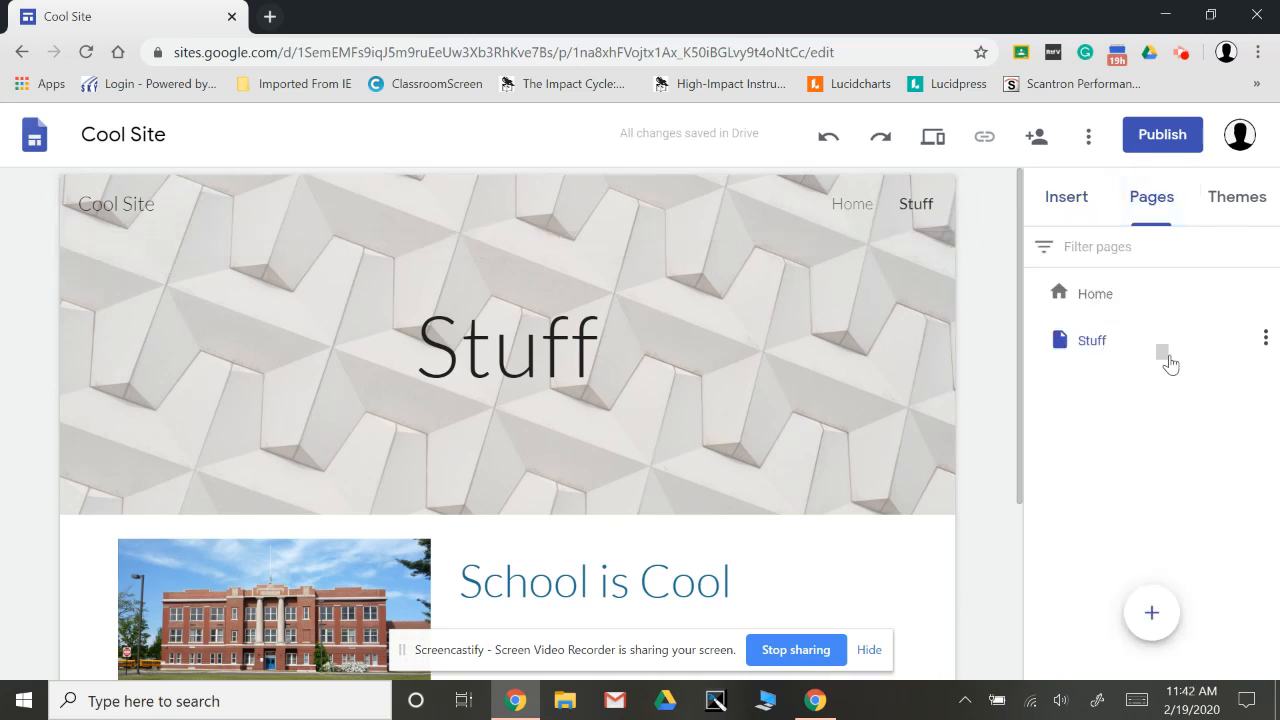
click(1266, 340)
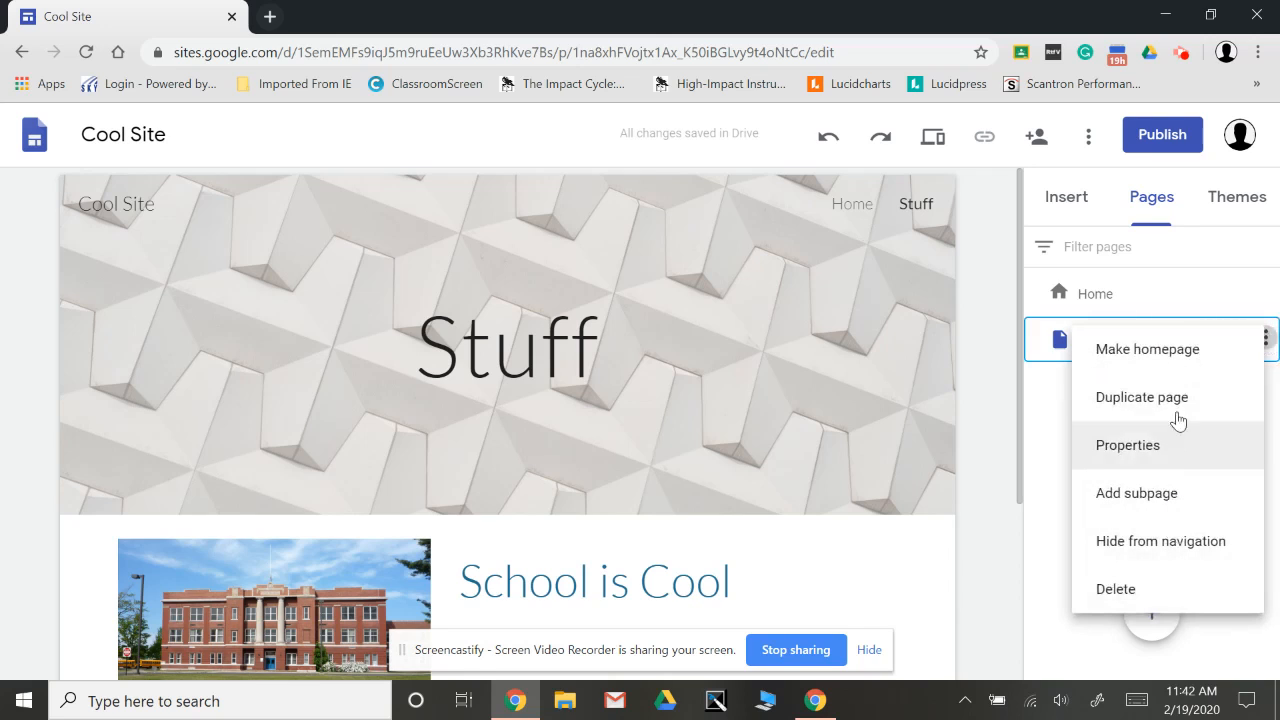
click(1058, 478)
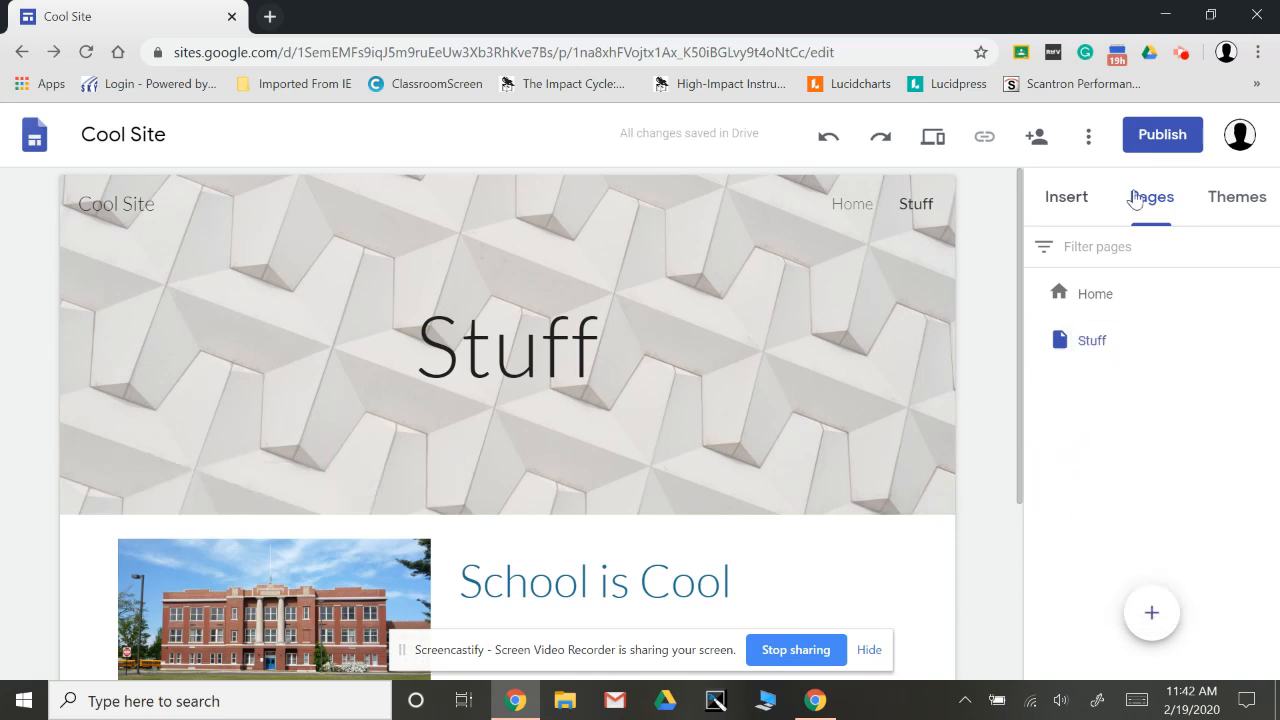
mouse_move(1153, 612)
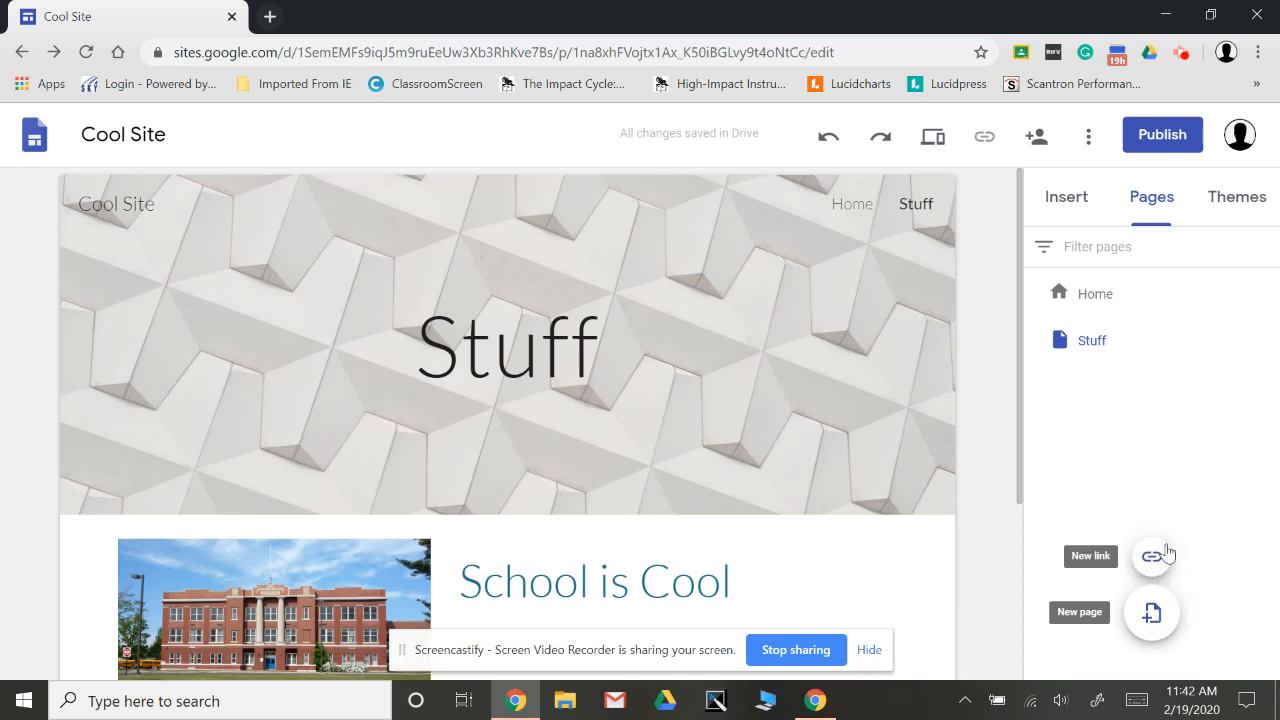
Examine the content types and layouts that can be inserted on the Stuff page.
click(1069, 212)
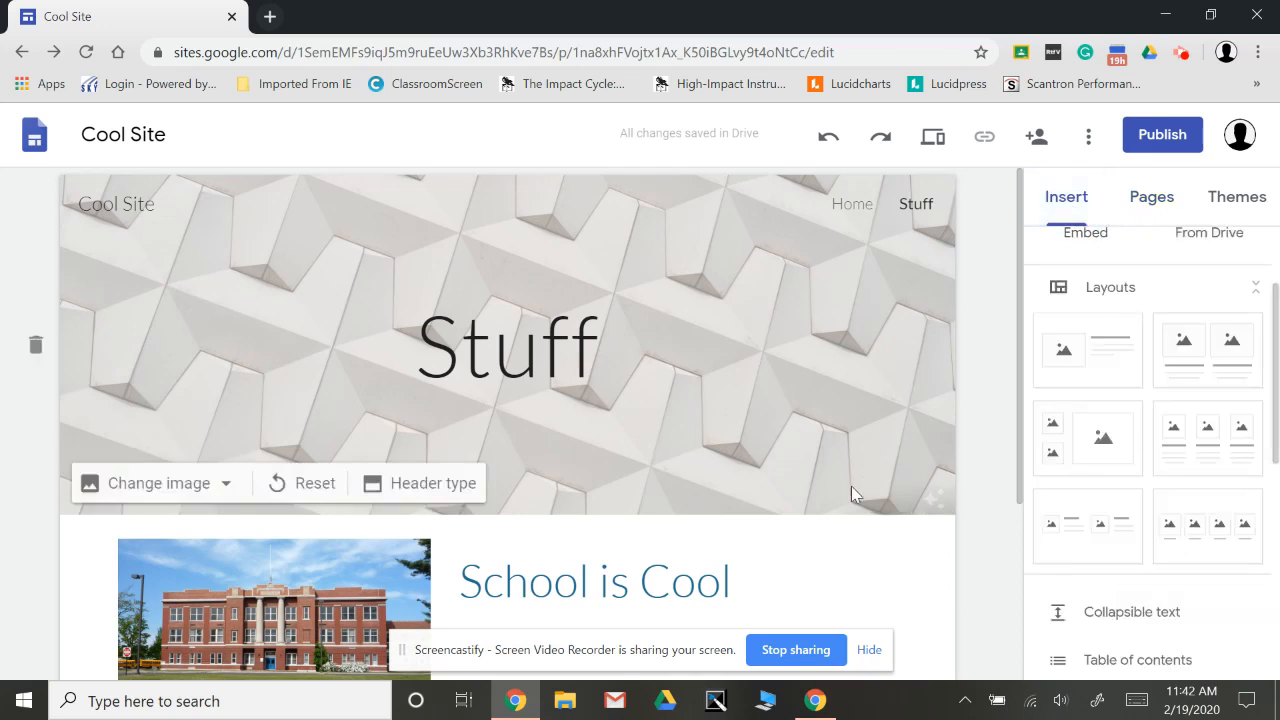
scroll(1100, 583, down, 2)
scroll(1100, 583, down, 3)
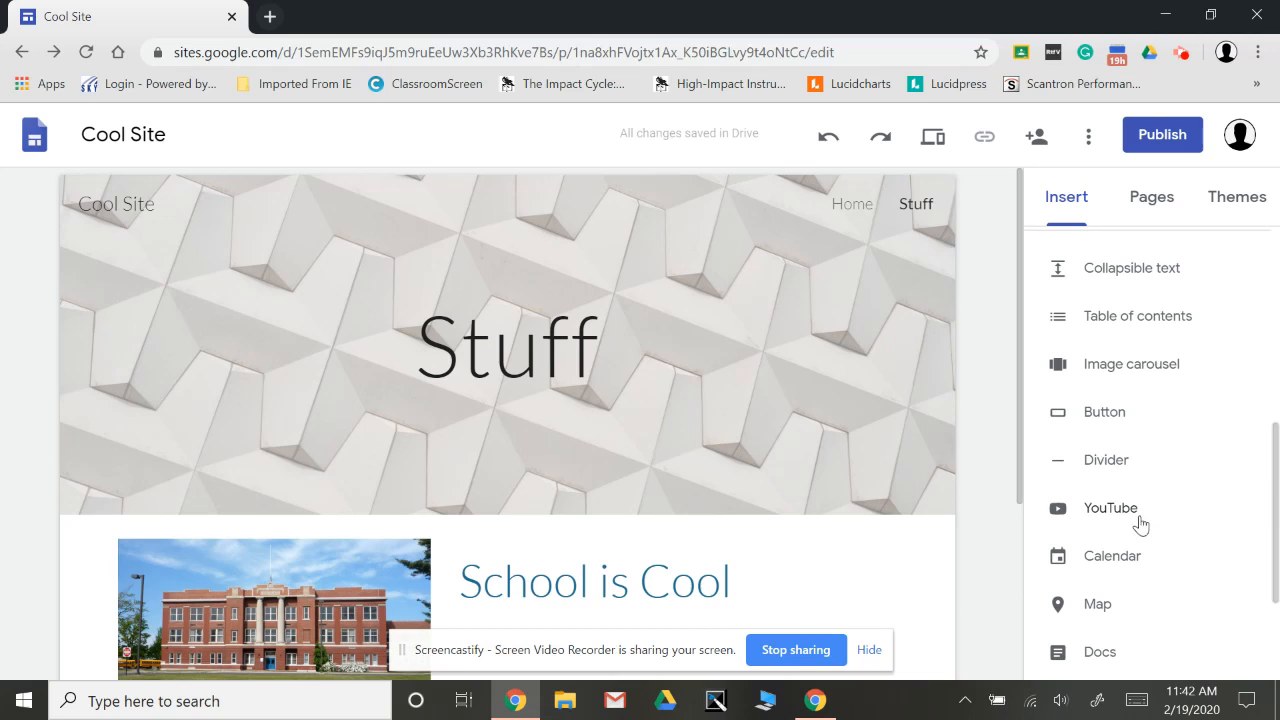
scroll(1137, 622, down, 2)
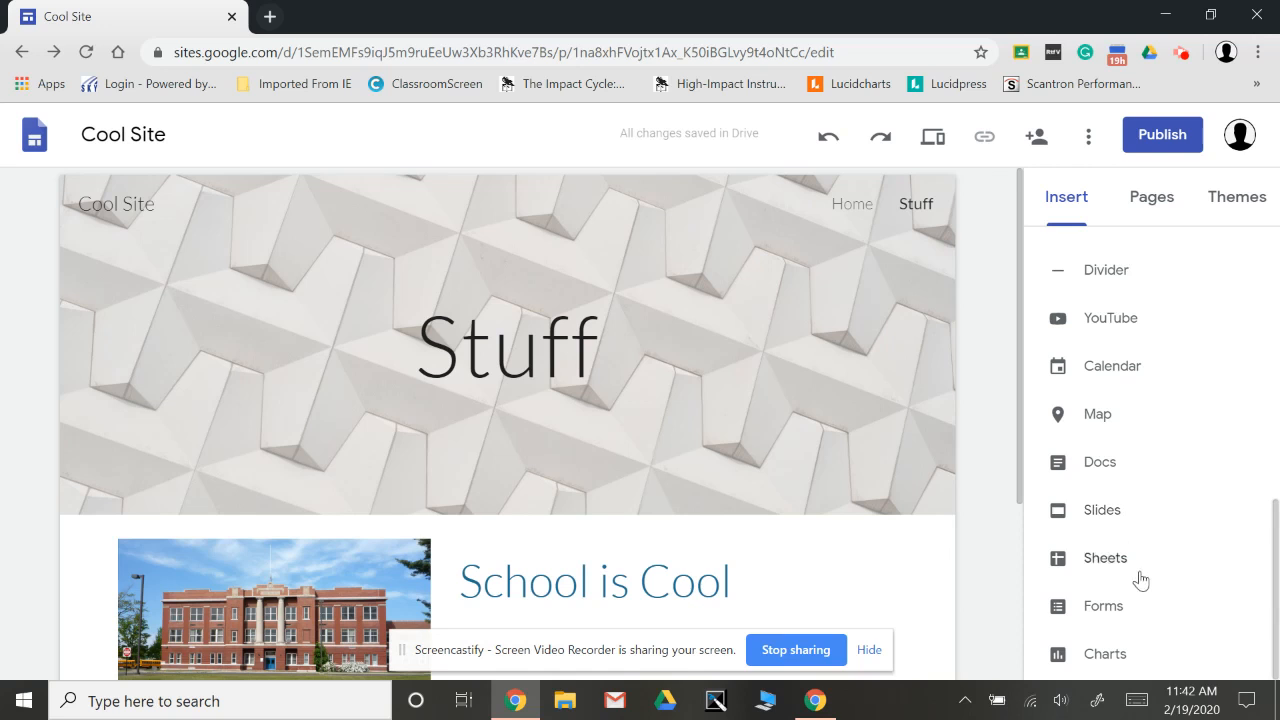
scroll(1157, 486, up, 3)
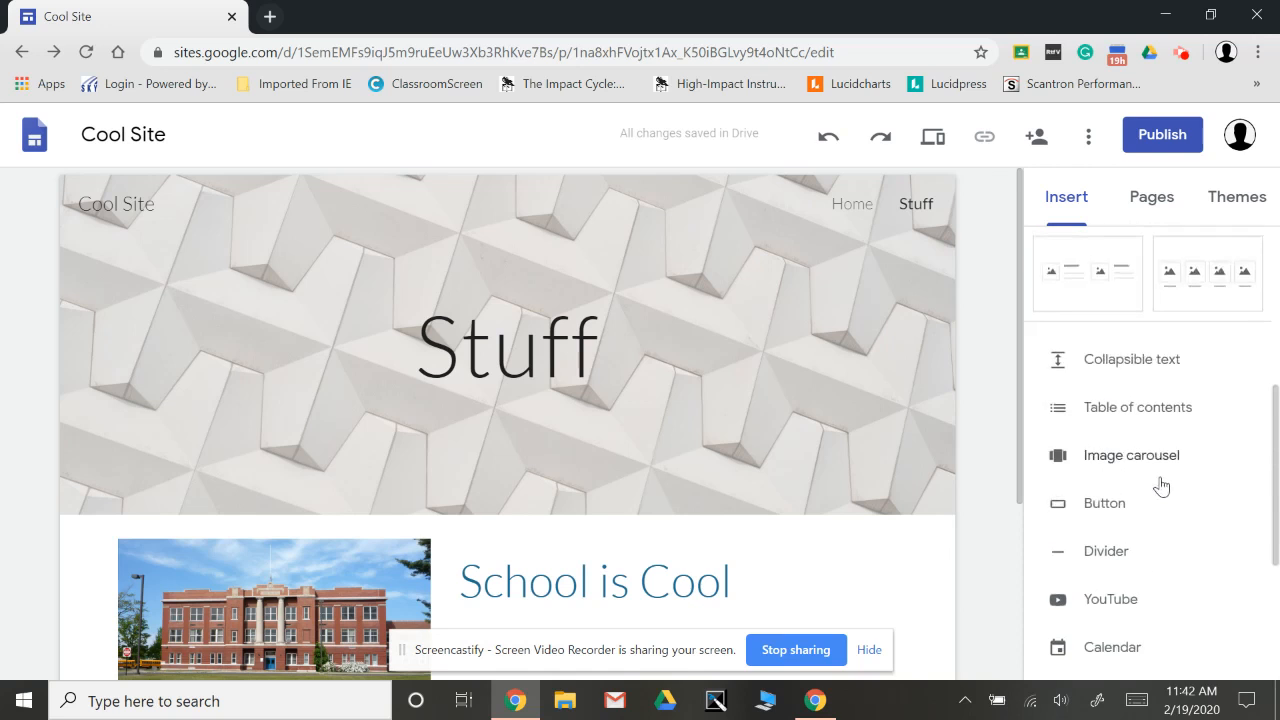
scroll(1160, 486, up, 5)
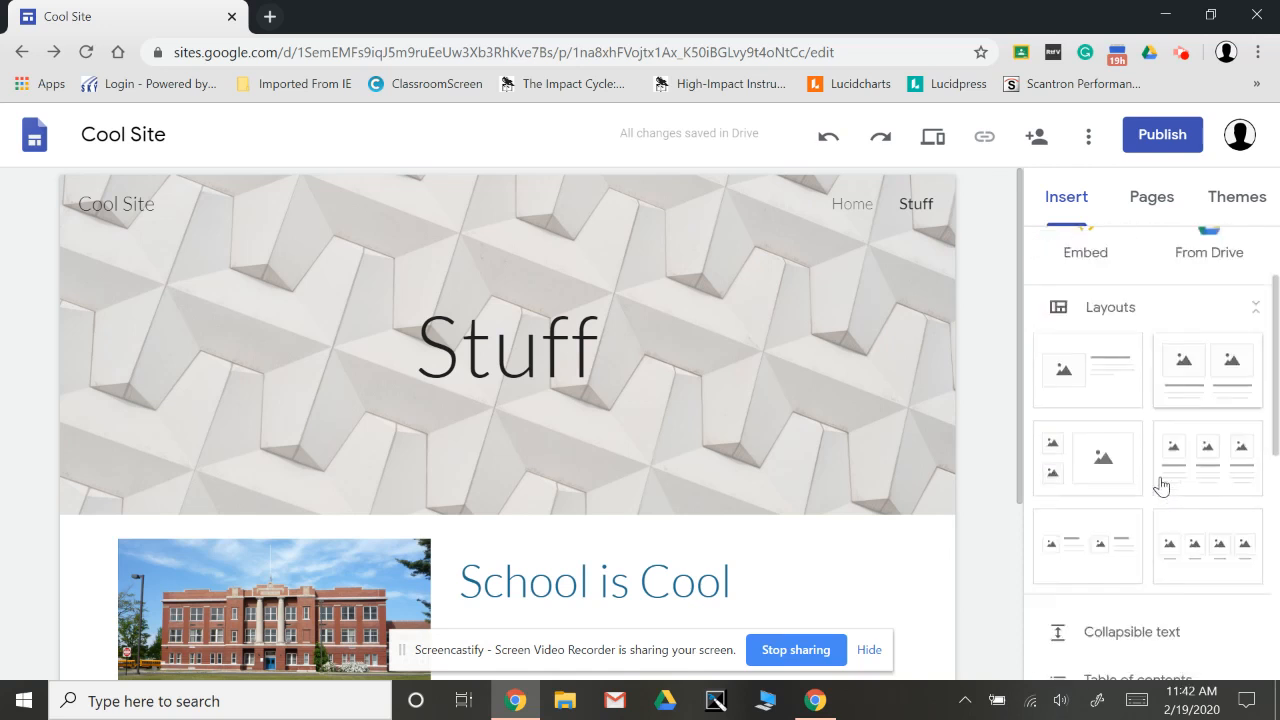
scroll(1160, 486, up, 2)
scroll(1003, 553, down, 2)
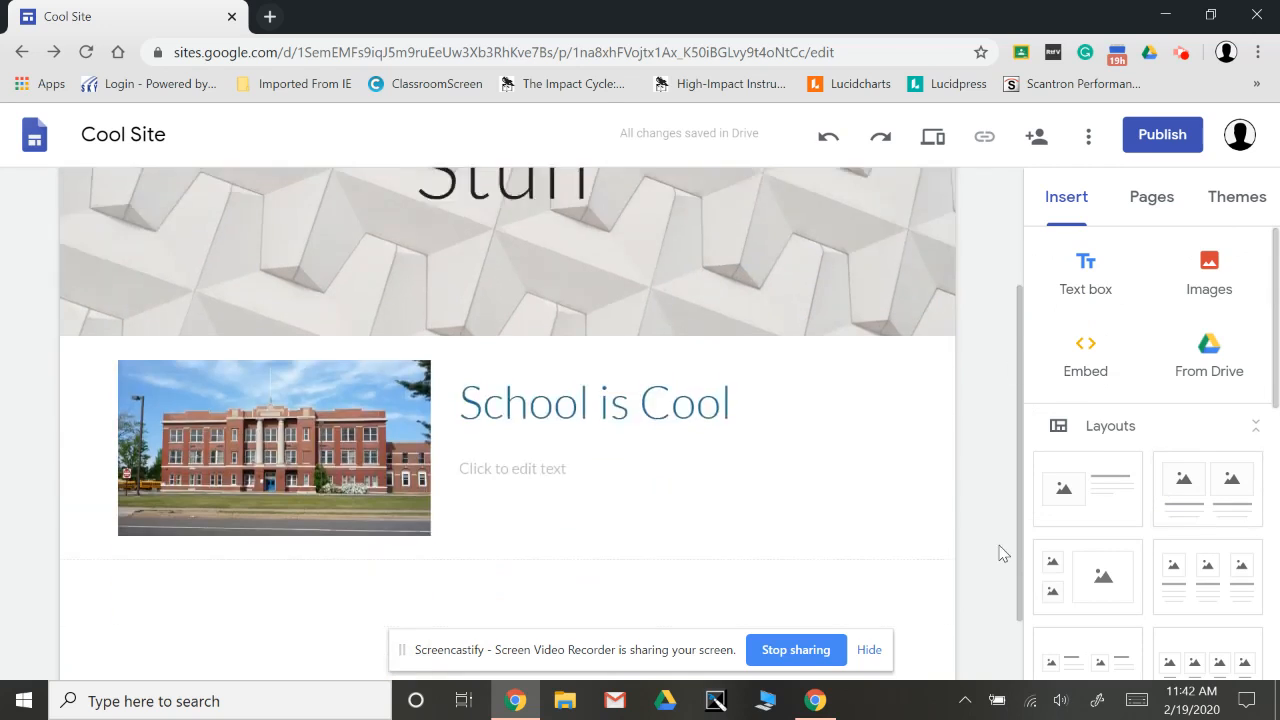
scroll(1003, 553, down, 1)
scroll(1190, 500, down, 6)
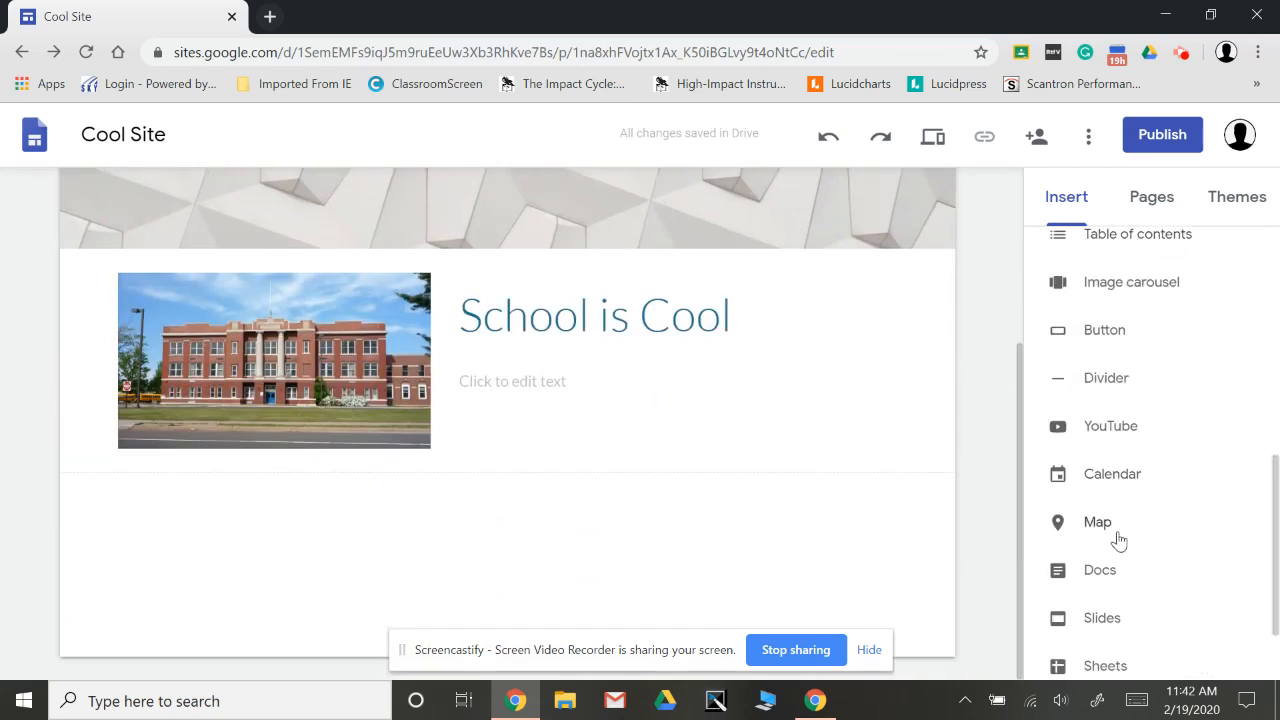
Check the YouTube insert dialog's search and uploaded videos, and close it without adding a video.
click(1118, 429)
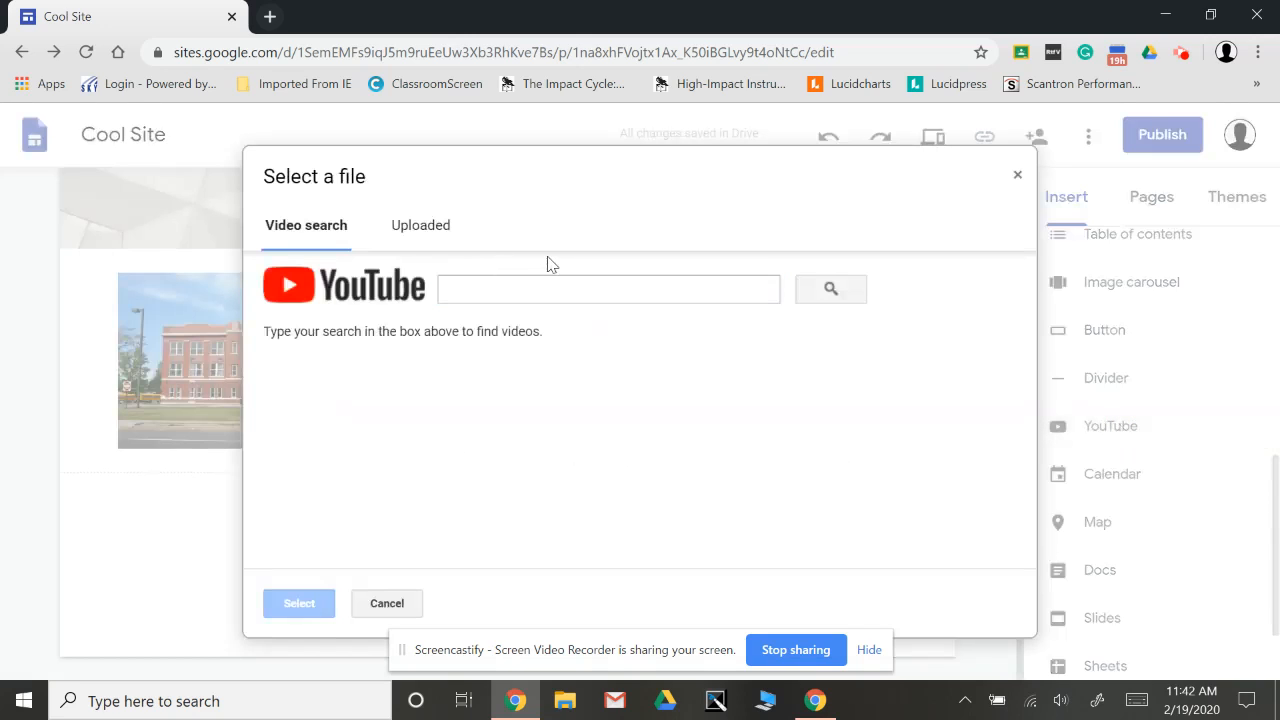
click(415, 230)
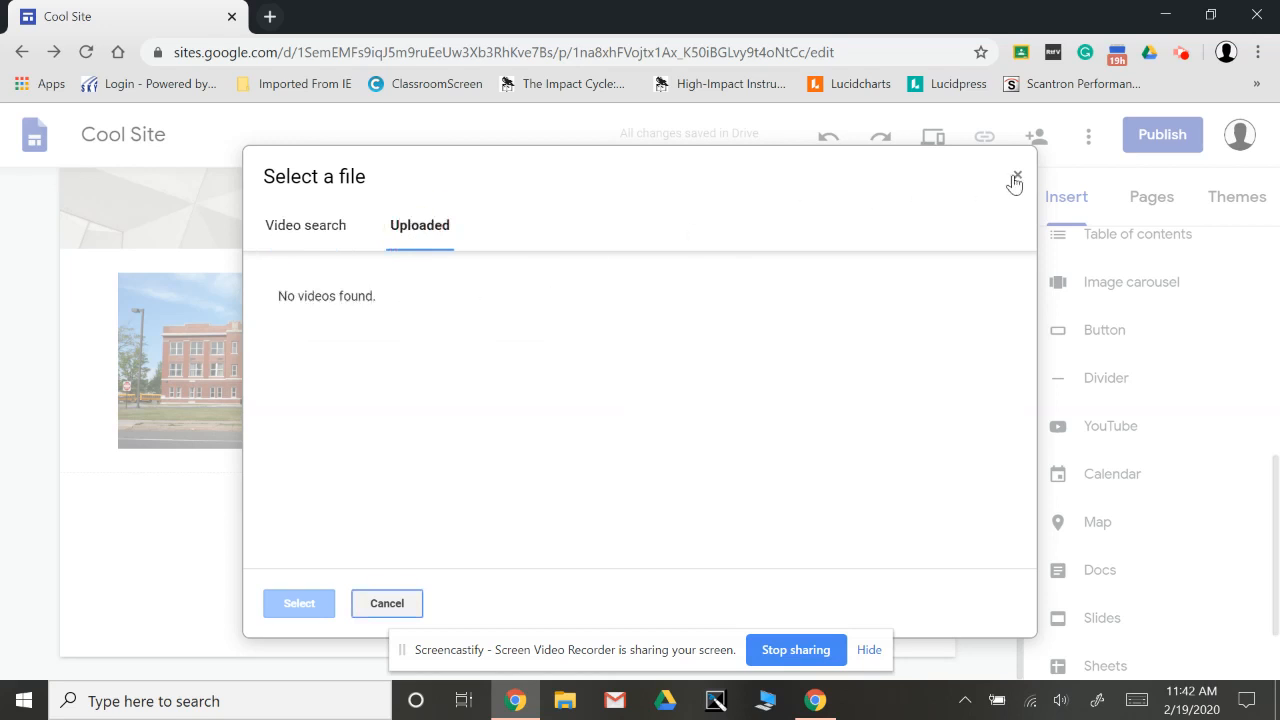
click(1016, 178)
scroll(1135, 563, down, 1)
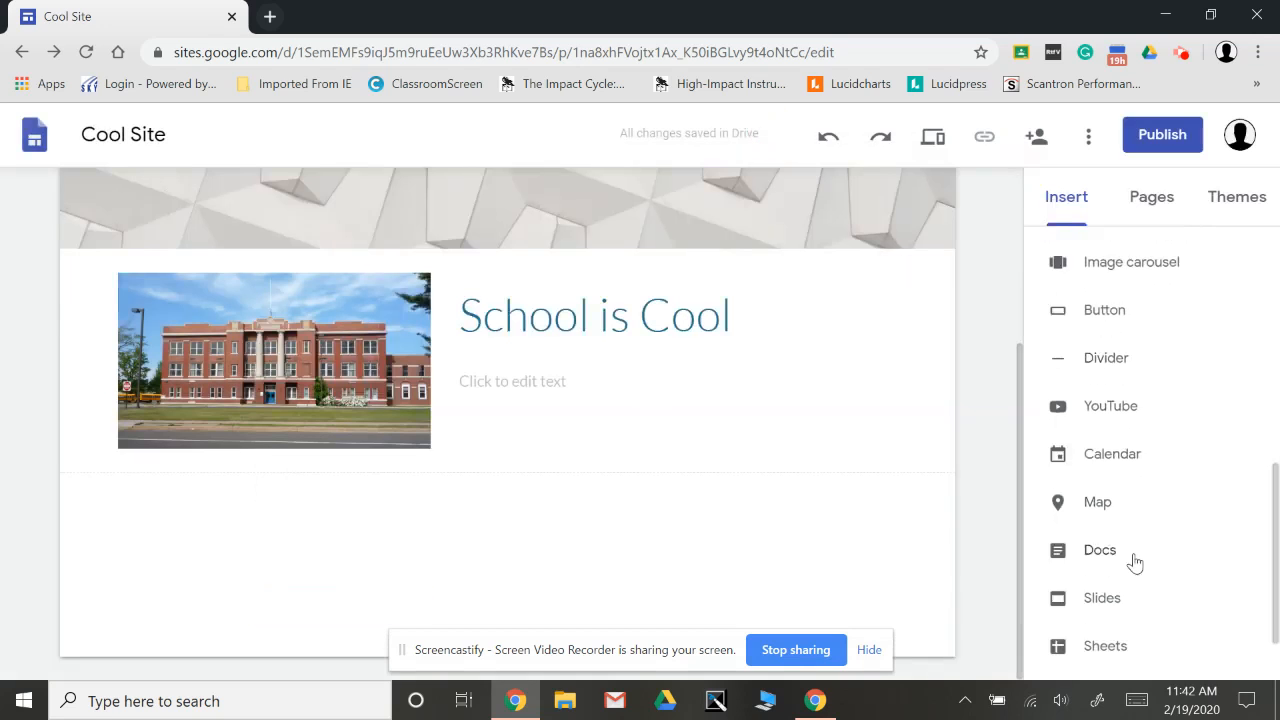
Insert the Cold War presentation from Google Slides below the School is Cool section of the Stuff page.
scroll(1135, 563, down, 1)
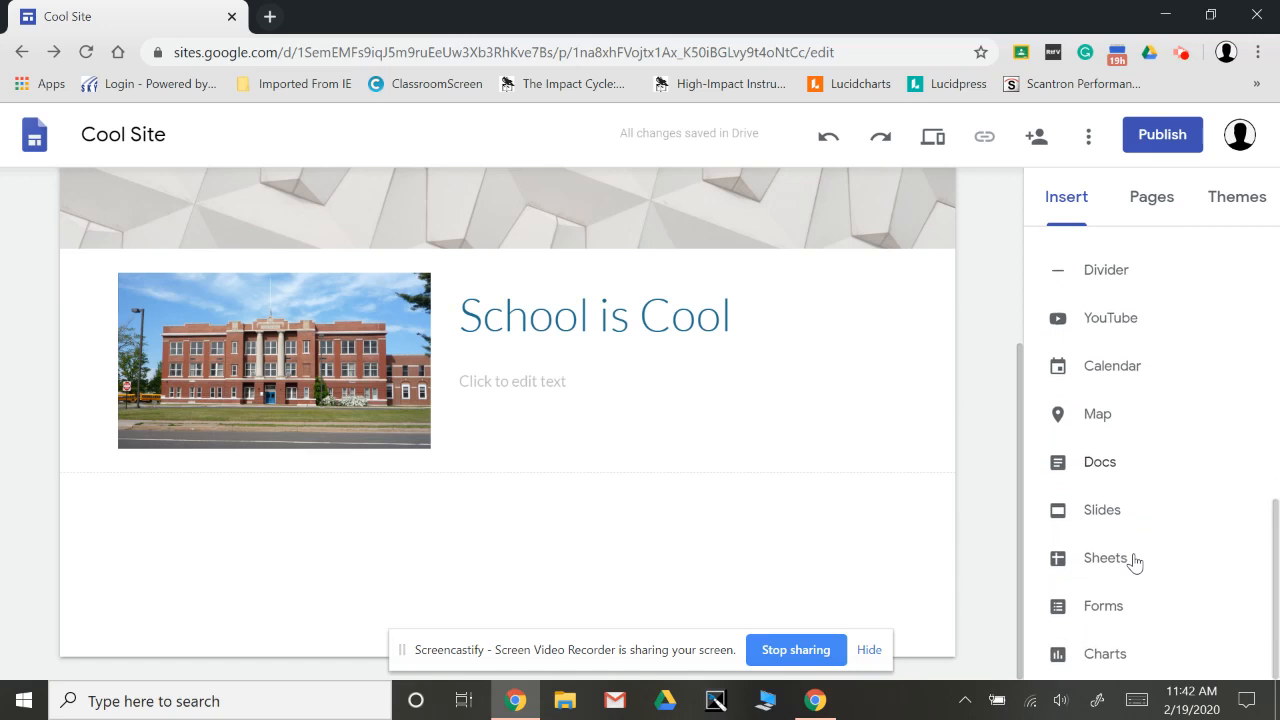
click(1103, 513)
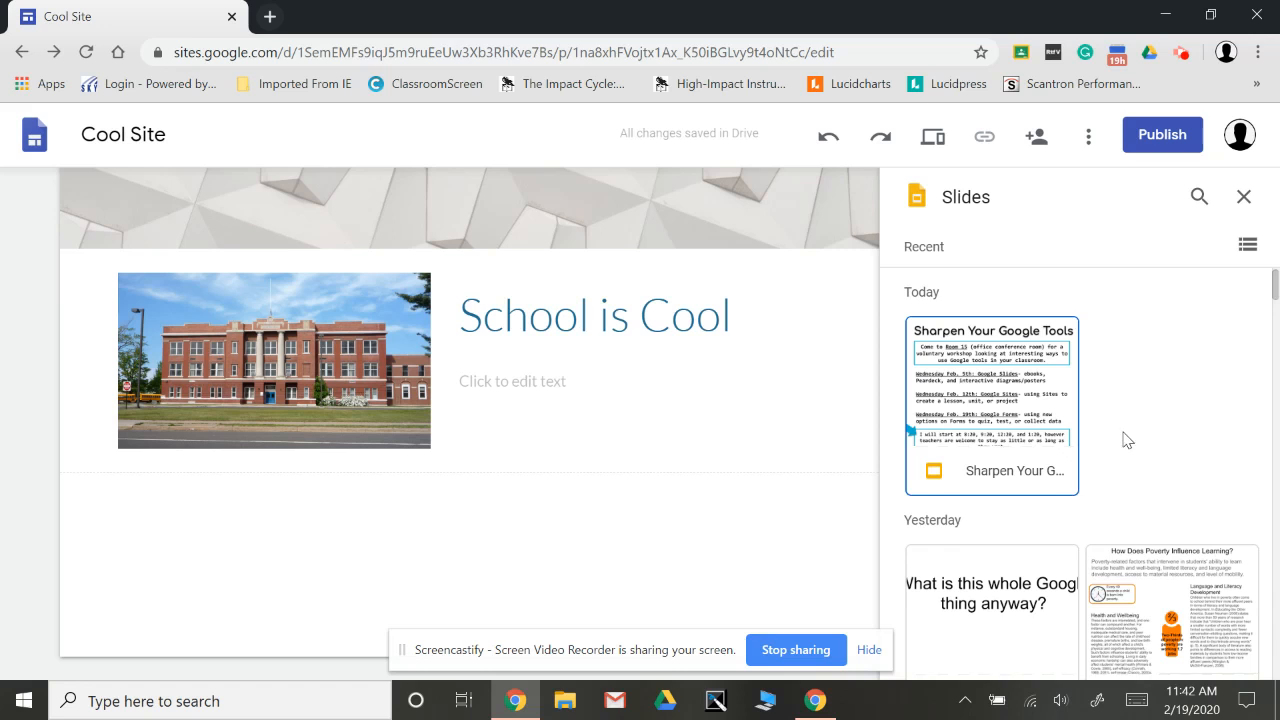
scroll(1127, 440, down, 3)
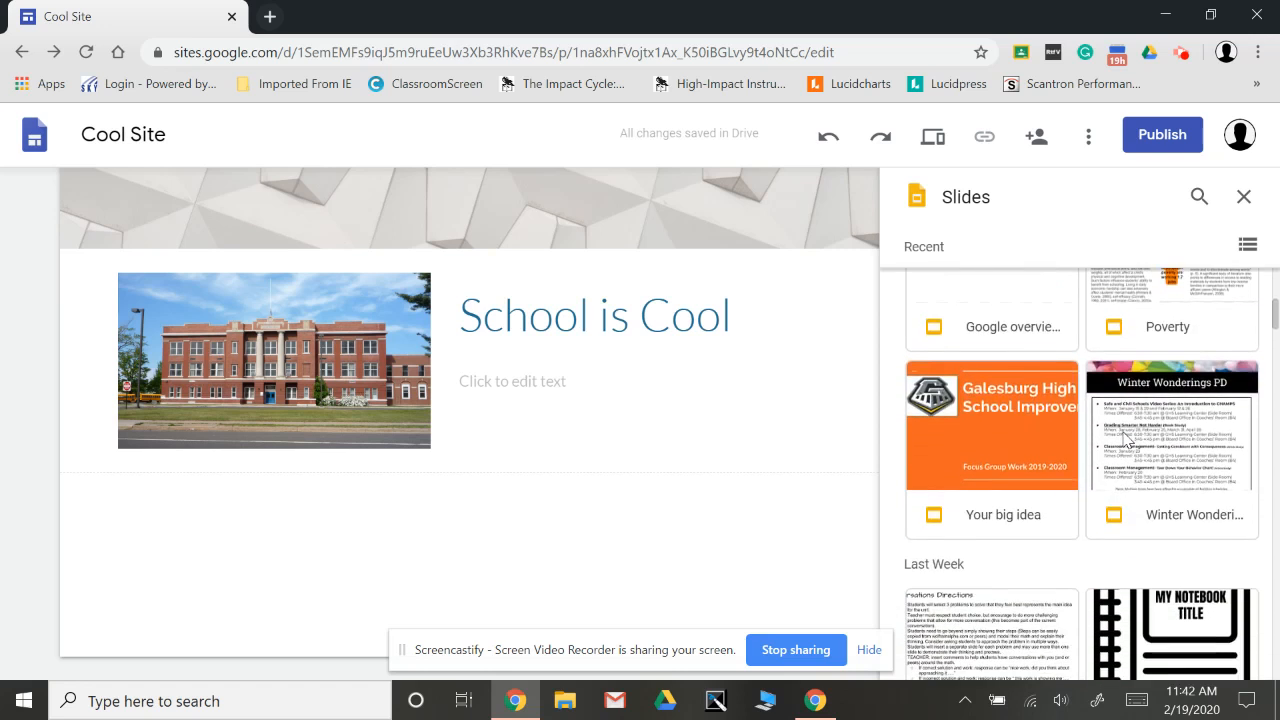
scroll(1127, 440, down, 3)
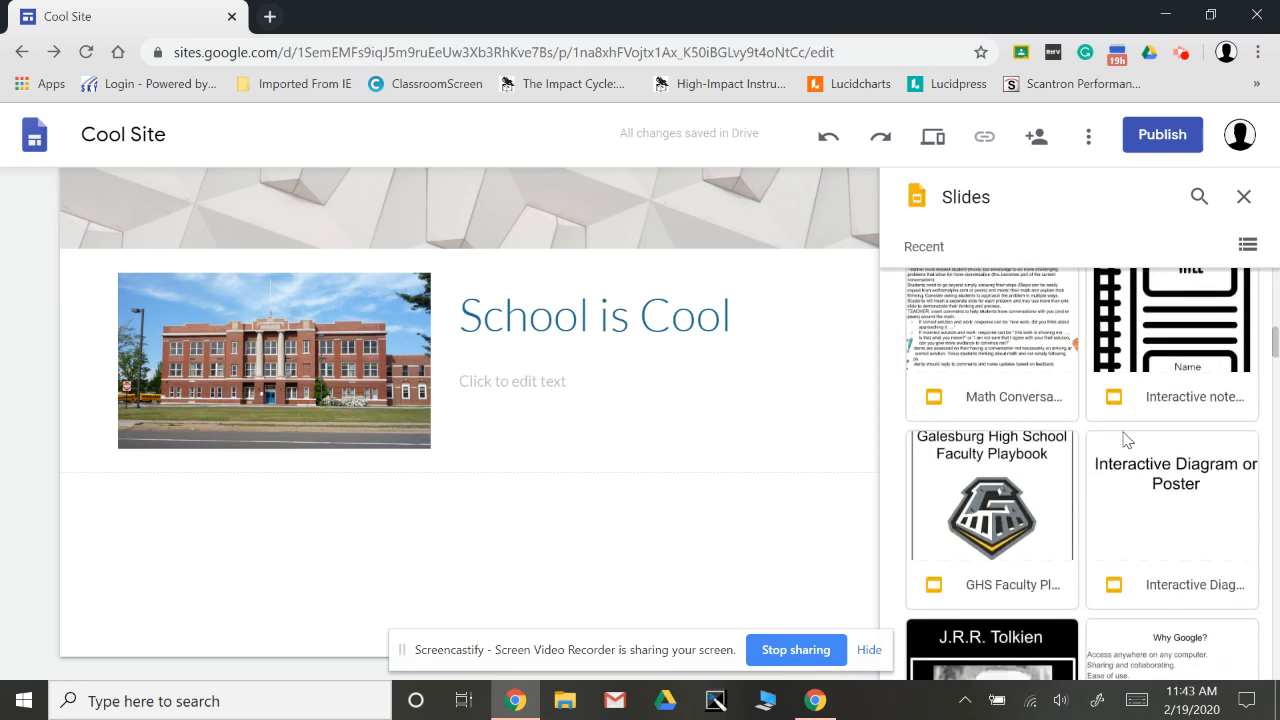
scroll(1127, 440, down, 3)
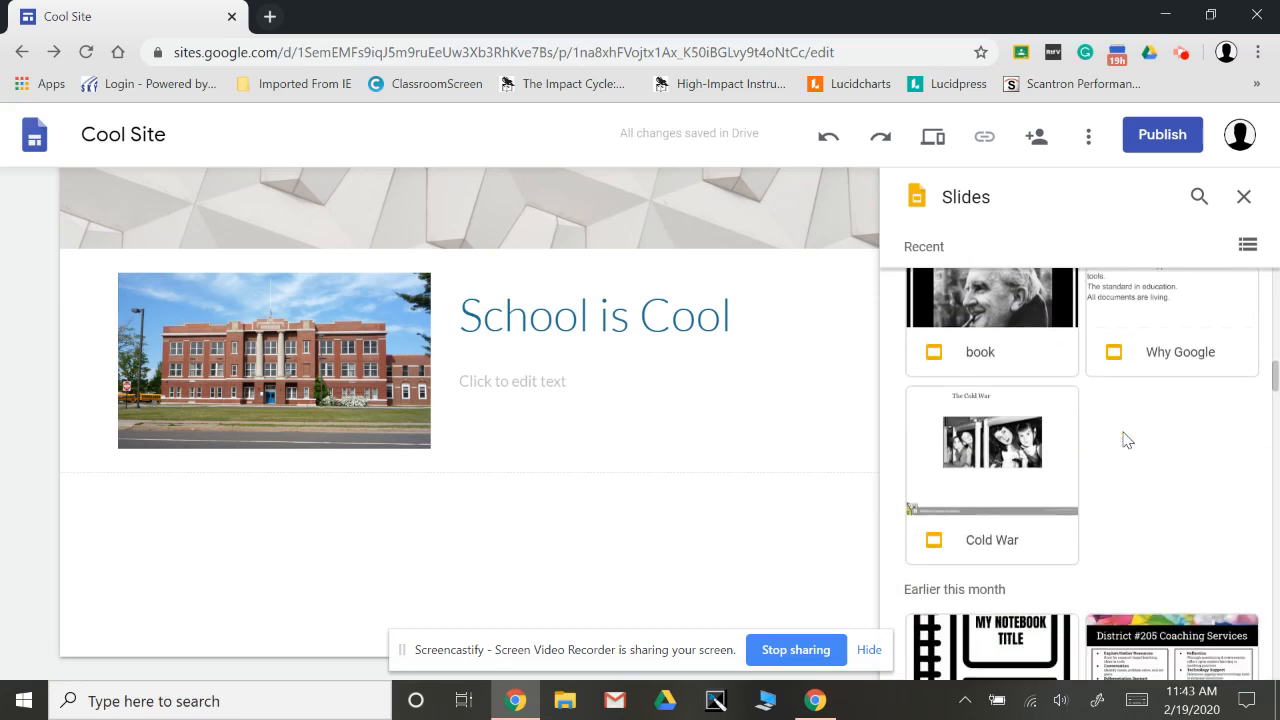
scroll(1127, 440, down, 3)
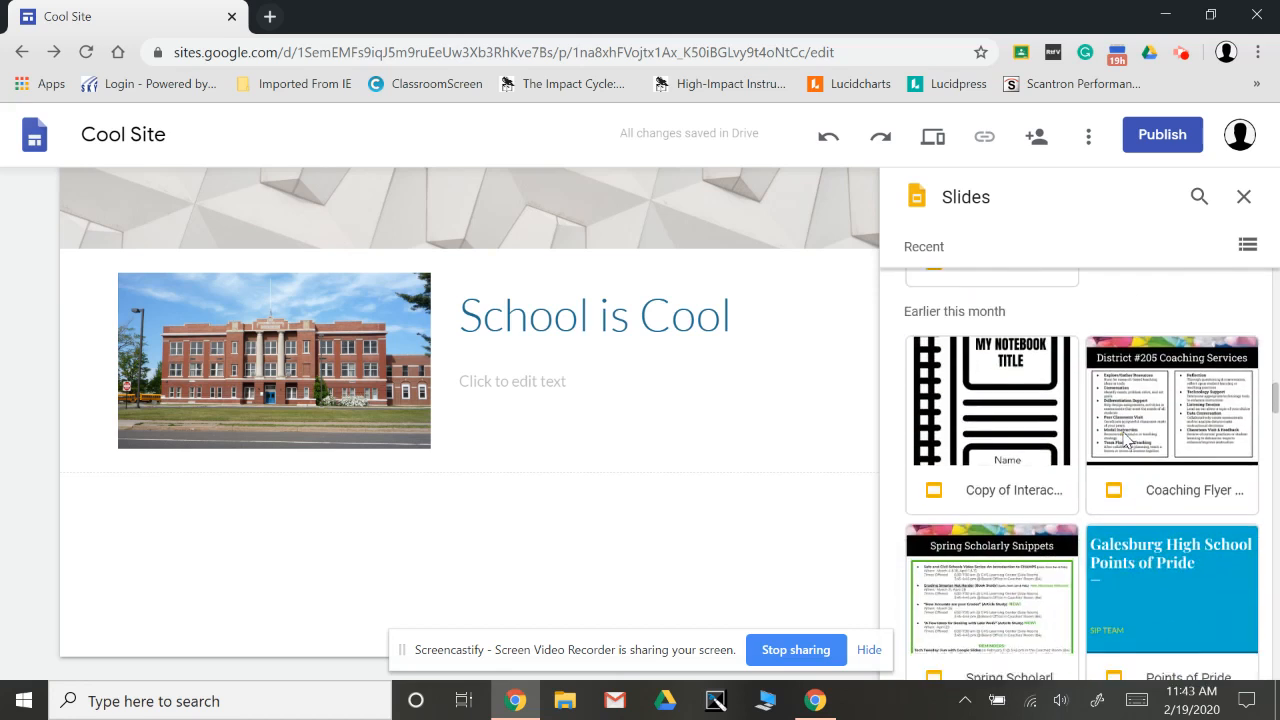
scroll(1127, 440, up, 3)
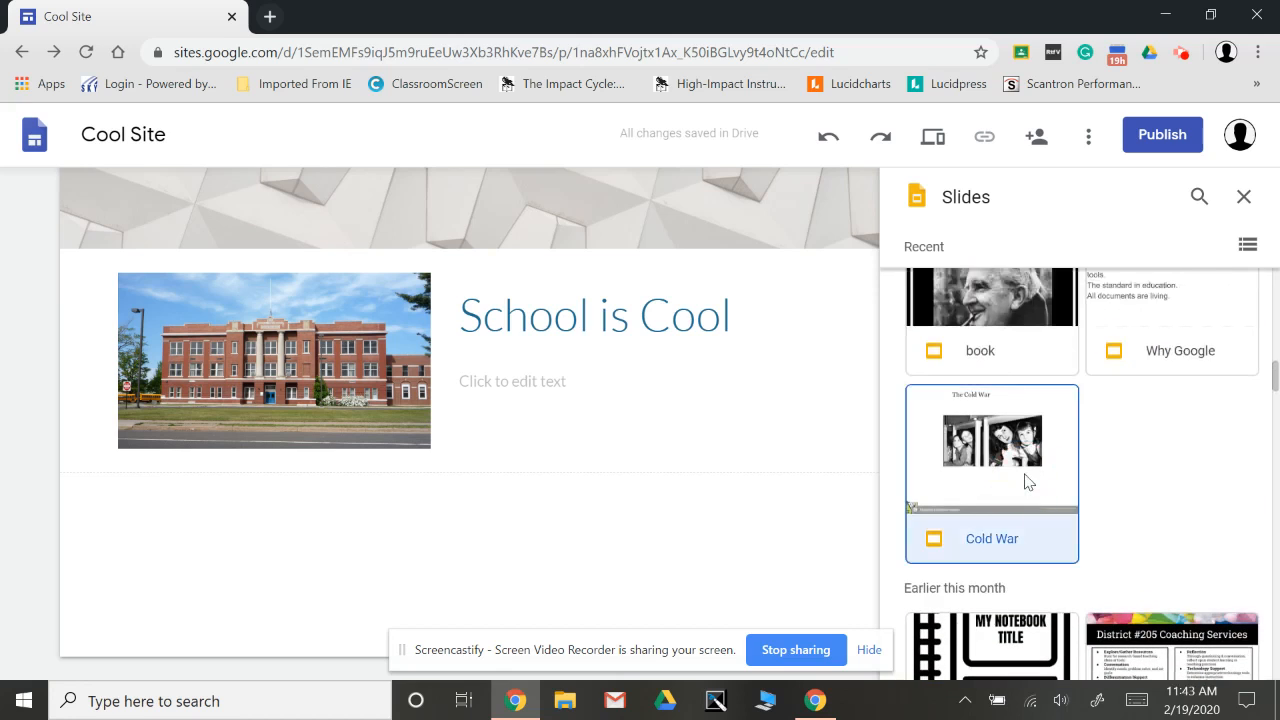
click(1000, 535)
click(1248, 660)
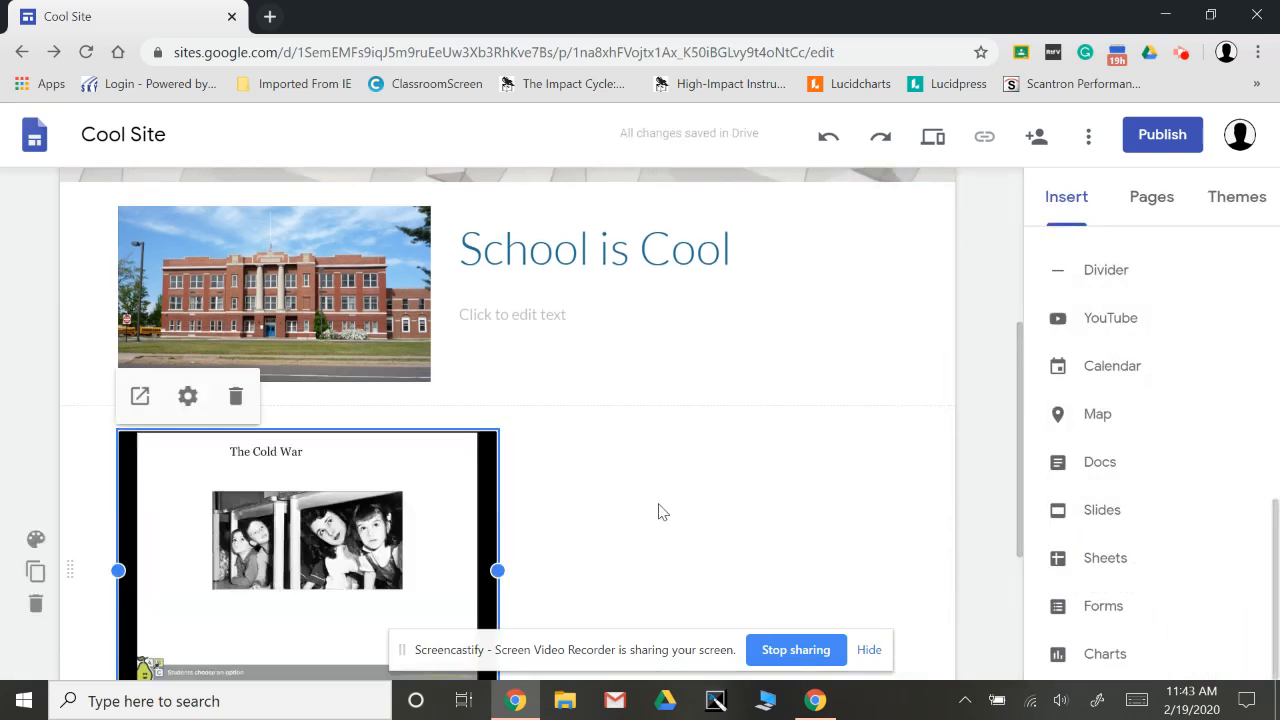
Look over the embedded Cold War presentation and its section, and return to the header of the Stuff page.
click(658, 512)
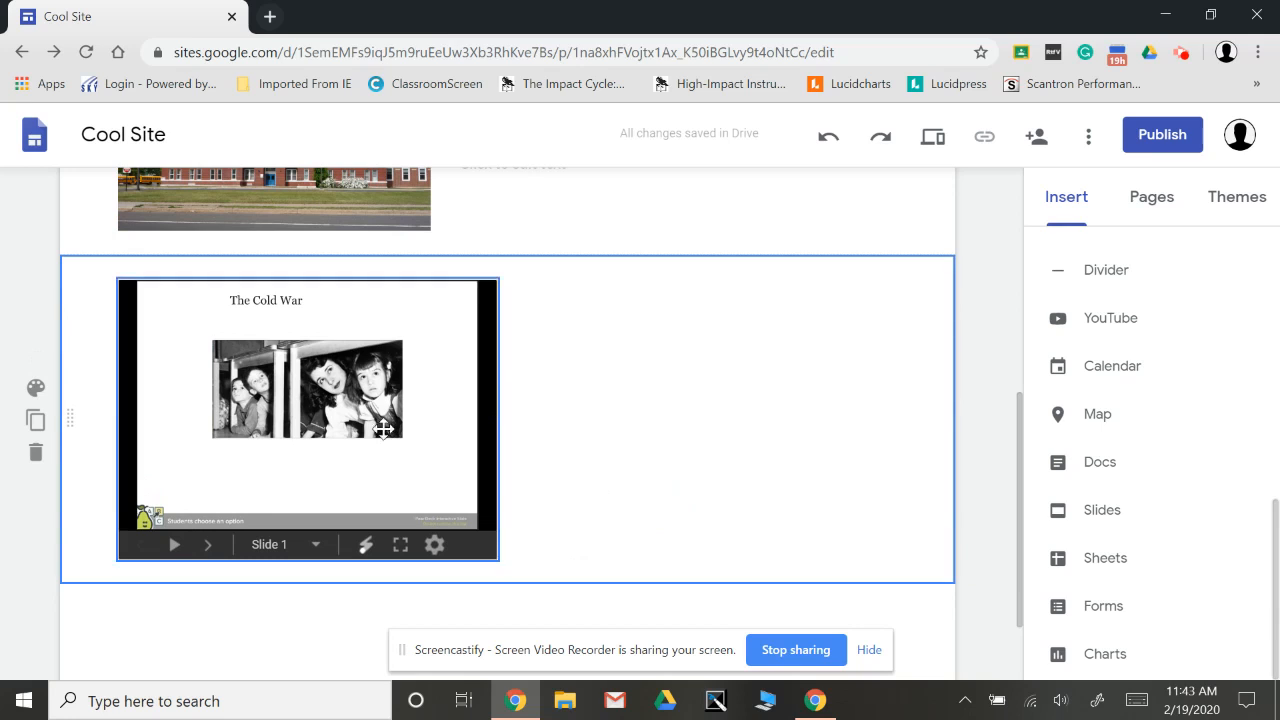
click(383, 428)
scroll(677, 423, up, 1)
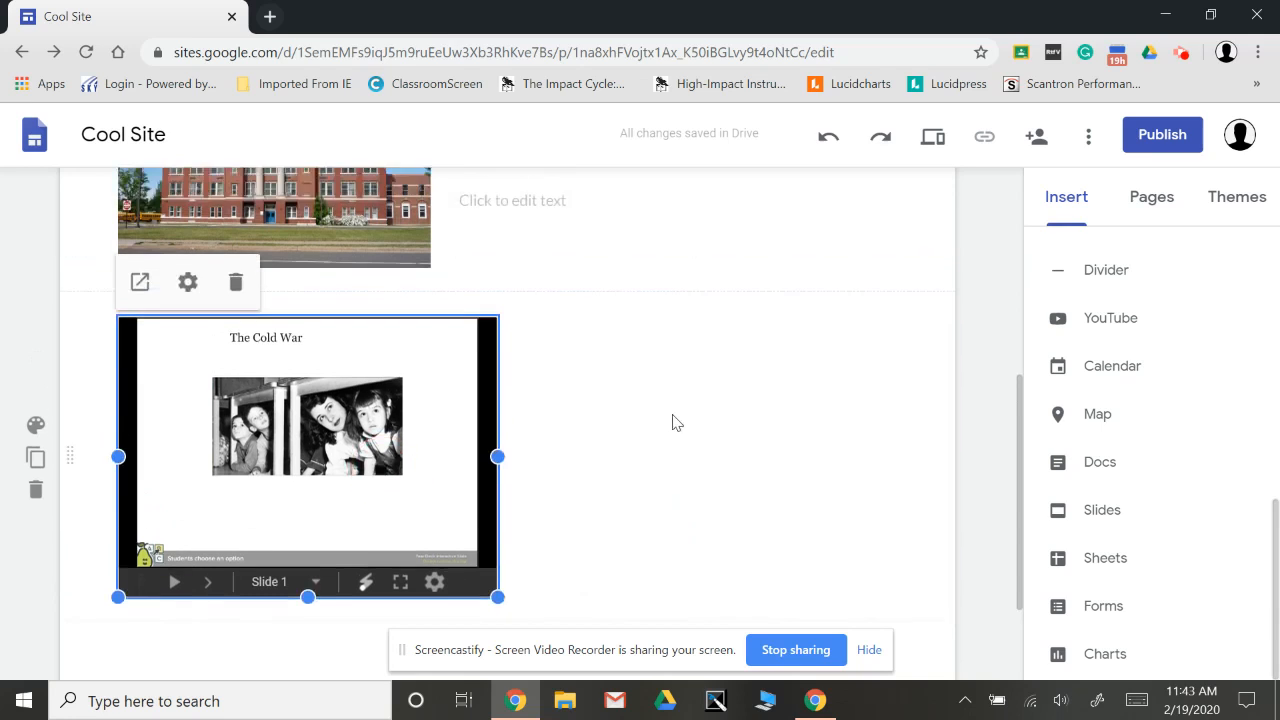
scroll(677, 423, down, 1)
click(677, 423)
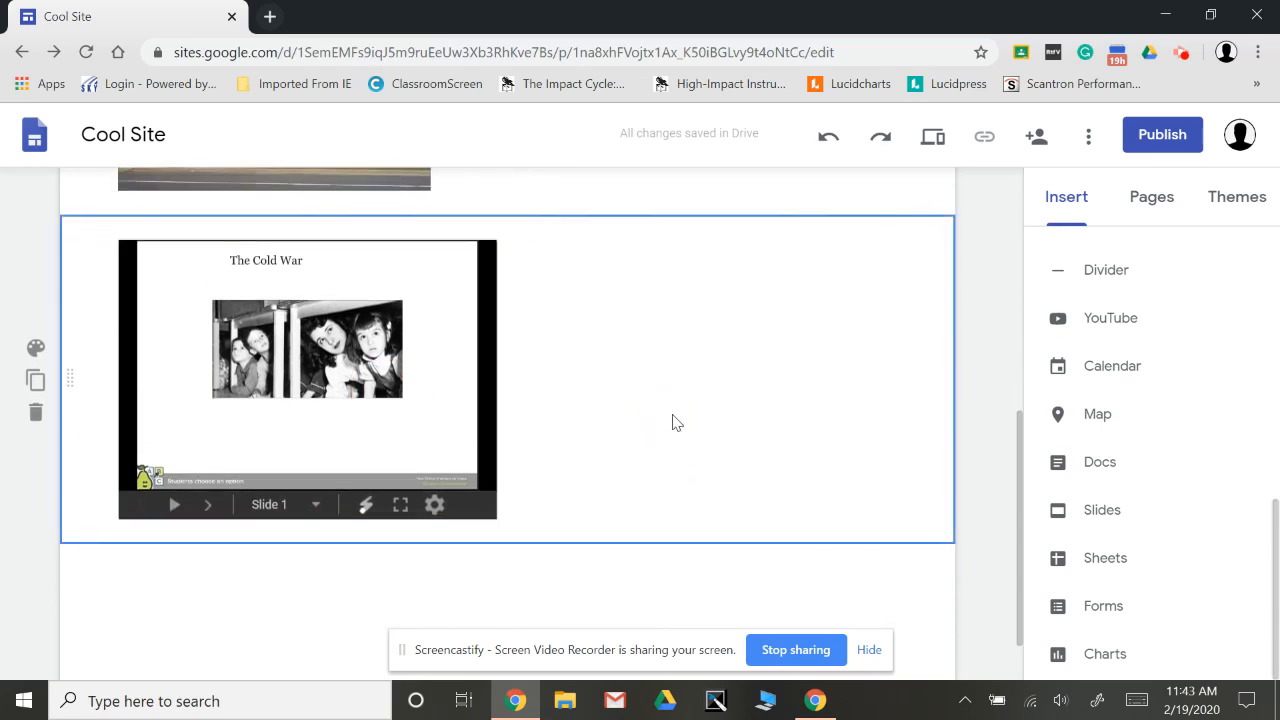
click(867, 569)
scroll(870, 570, up, 5)
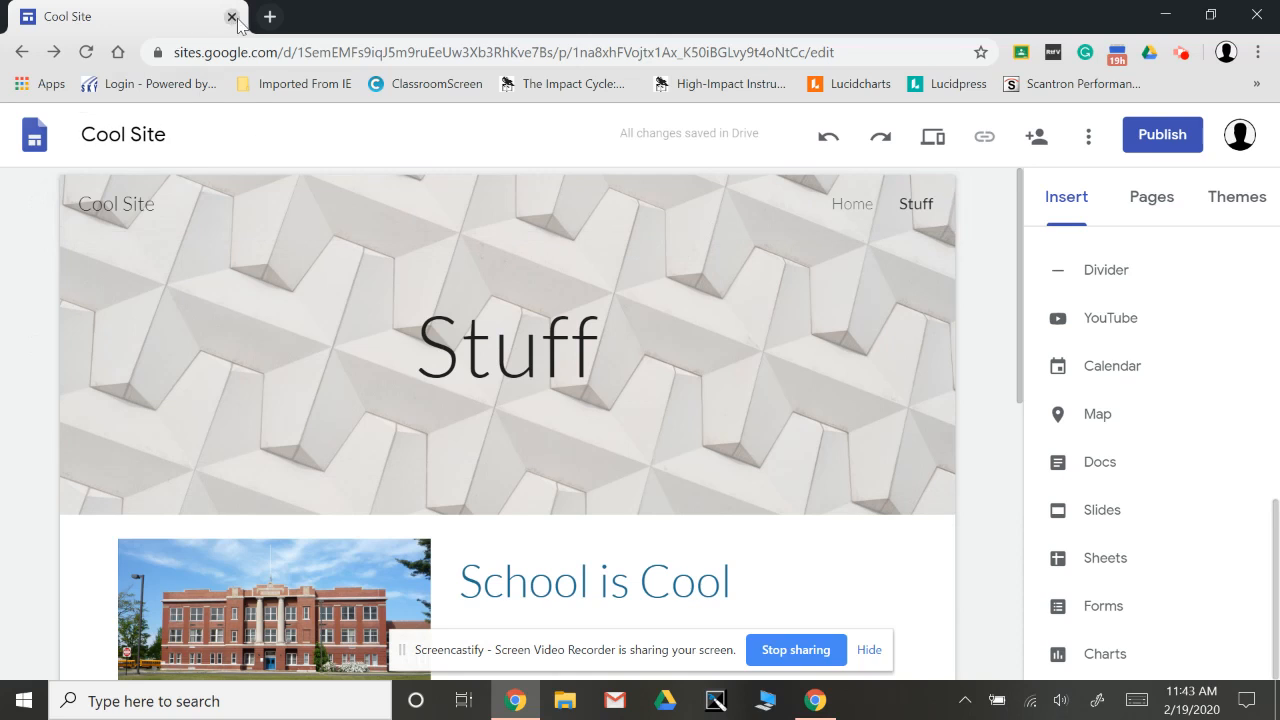
Return to the list of recent sites, browse the example sites and open Project Z.
click(30, 143)
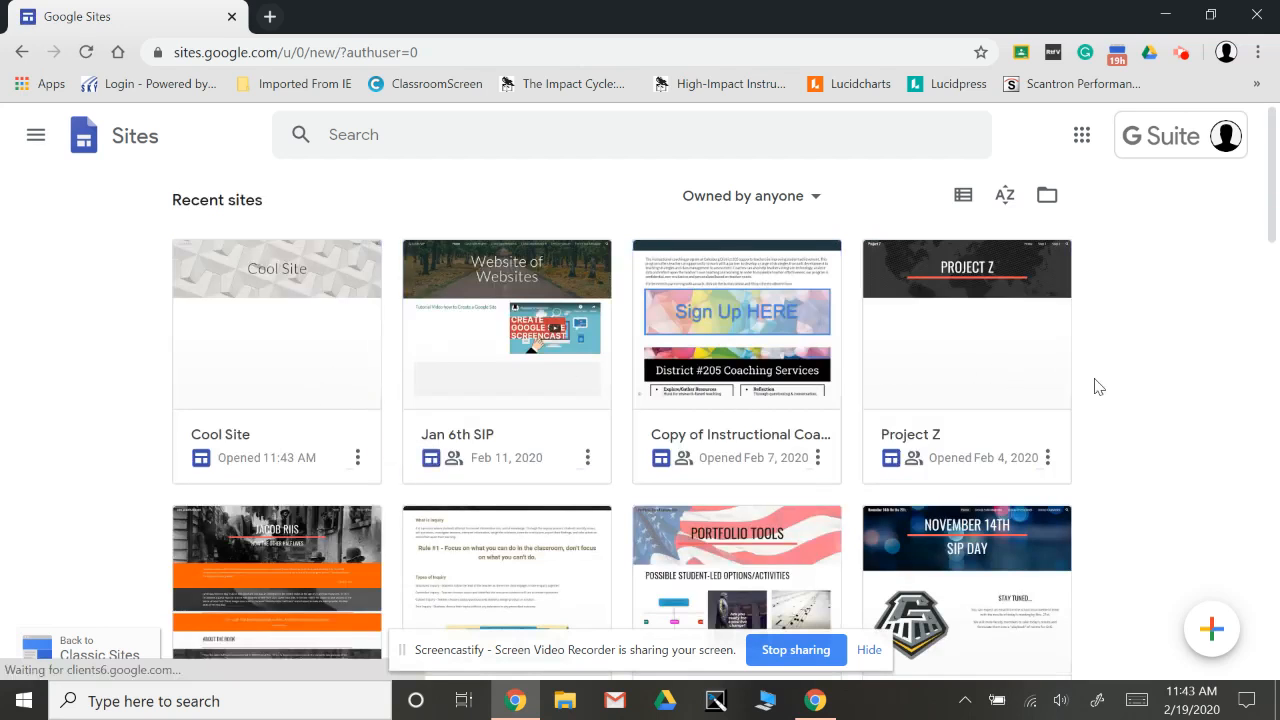
scroll(1131, 388, down, 1)
scroll(1131, 388, up, 1)
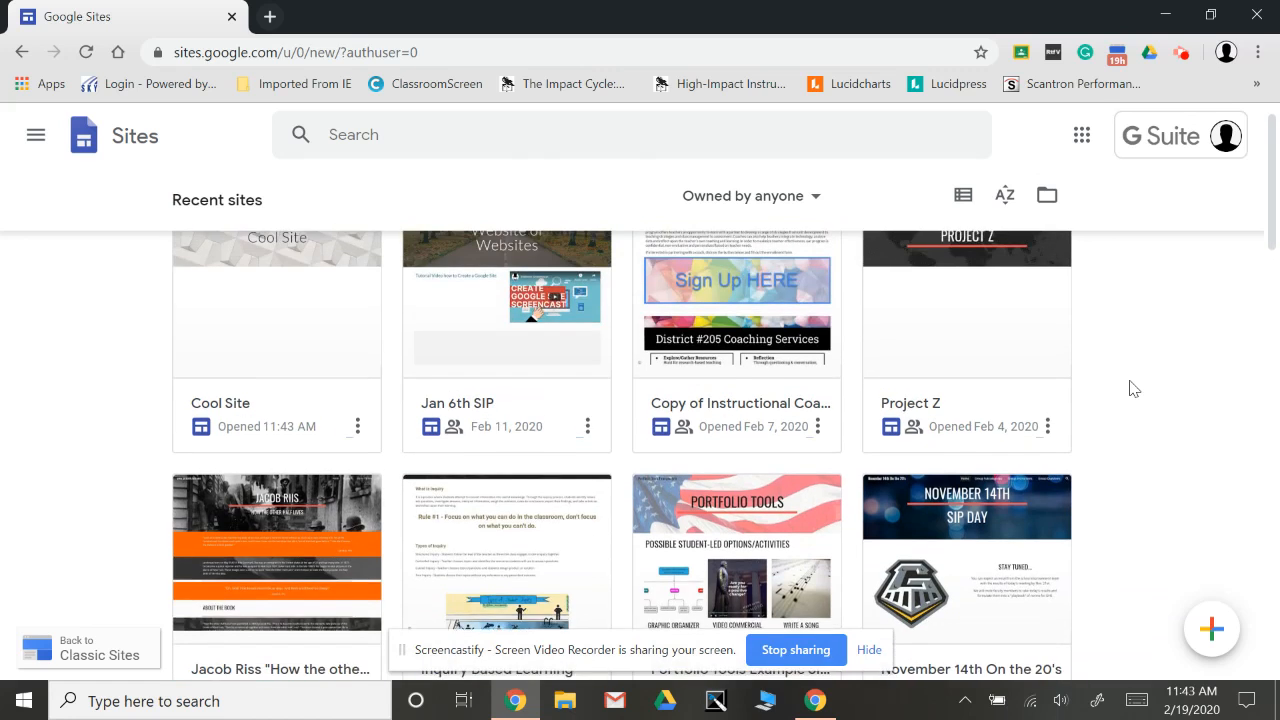
scroll(1131, 388, down, 1)
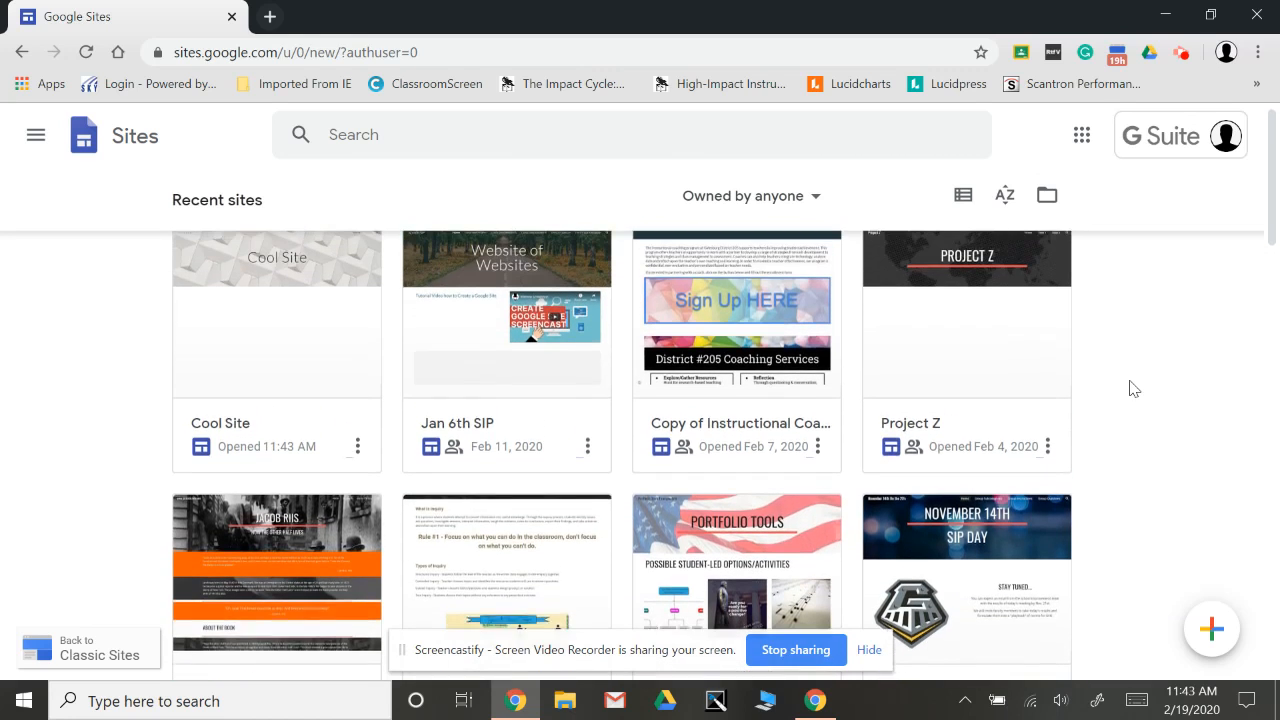
scroll(1134, 388, up, 1)
click(996, 332)
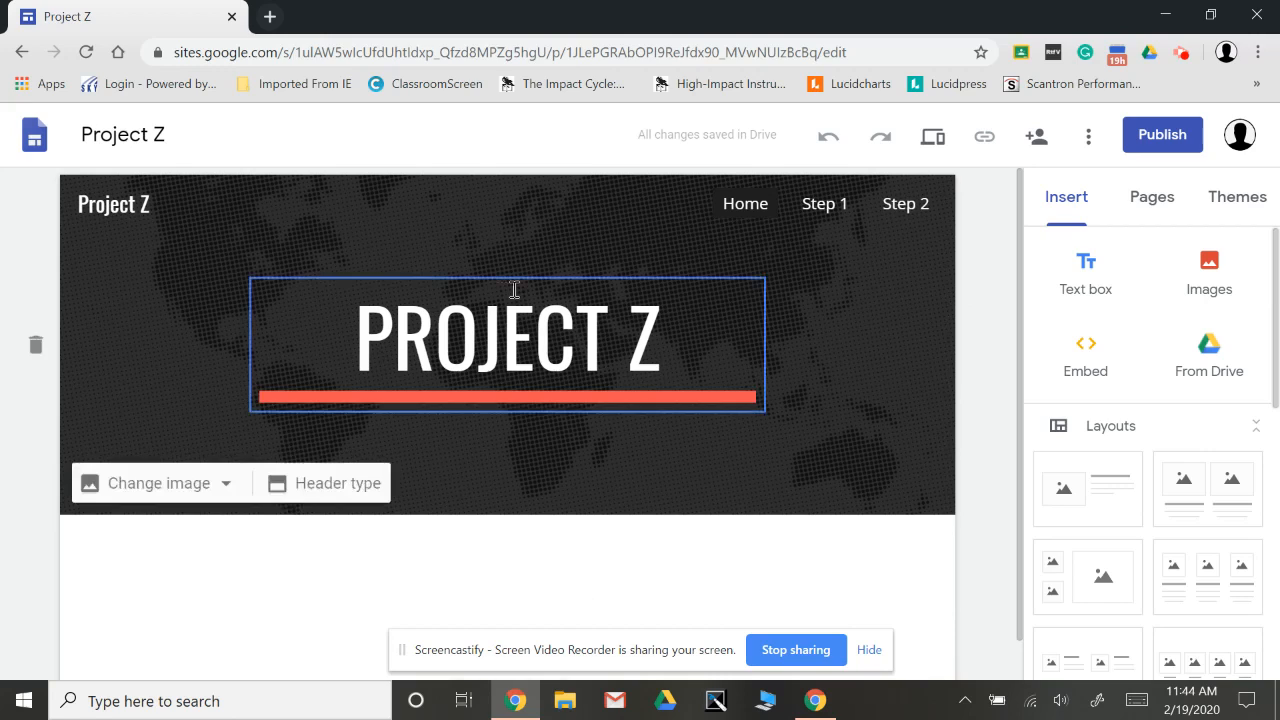
Examine the Step 1, Step 2 and Home pages of Project Z through its site navigation.
click(826, 210)
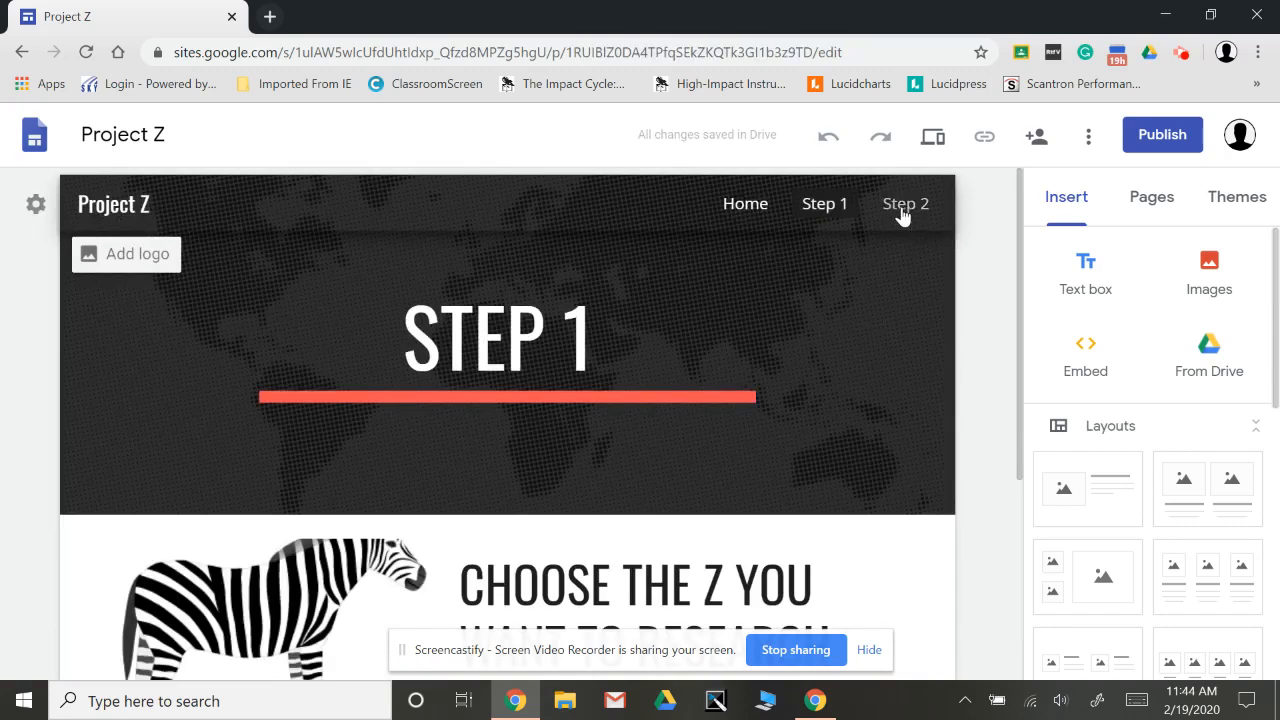
scroll(903, 217, down, 3)
scroll(903, 217, up, 3)
click(907, 206)
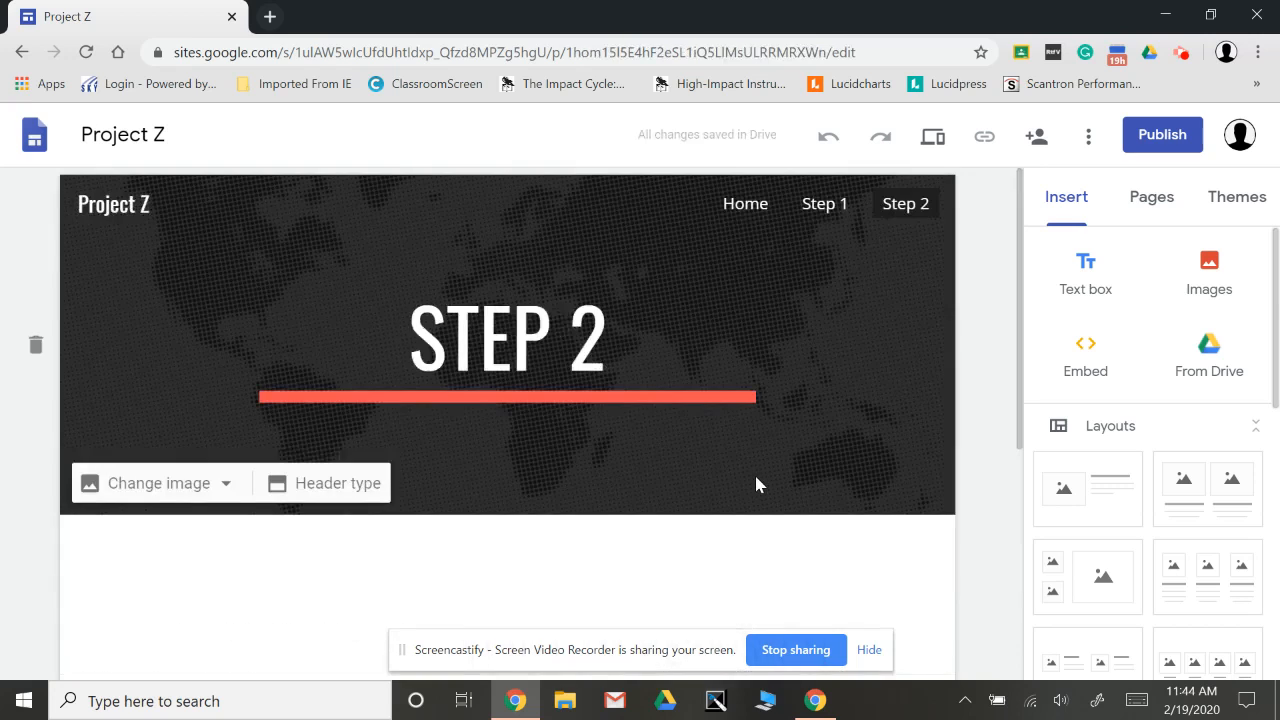
scroll(756, 484, down, 3)
scroll(756, 484, up, 3)
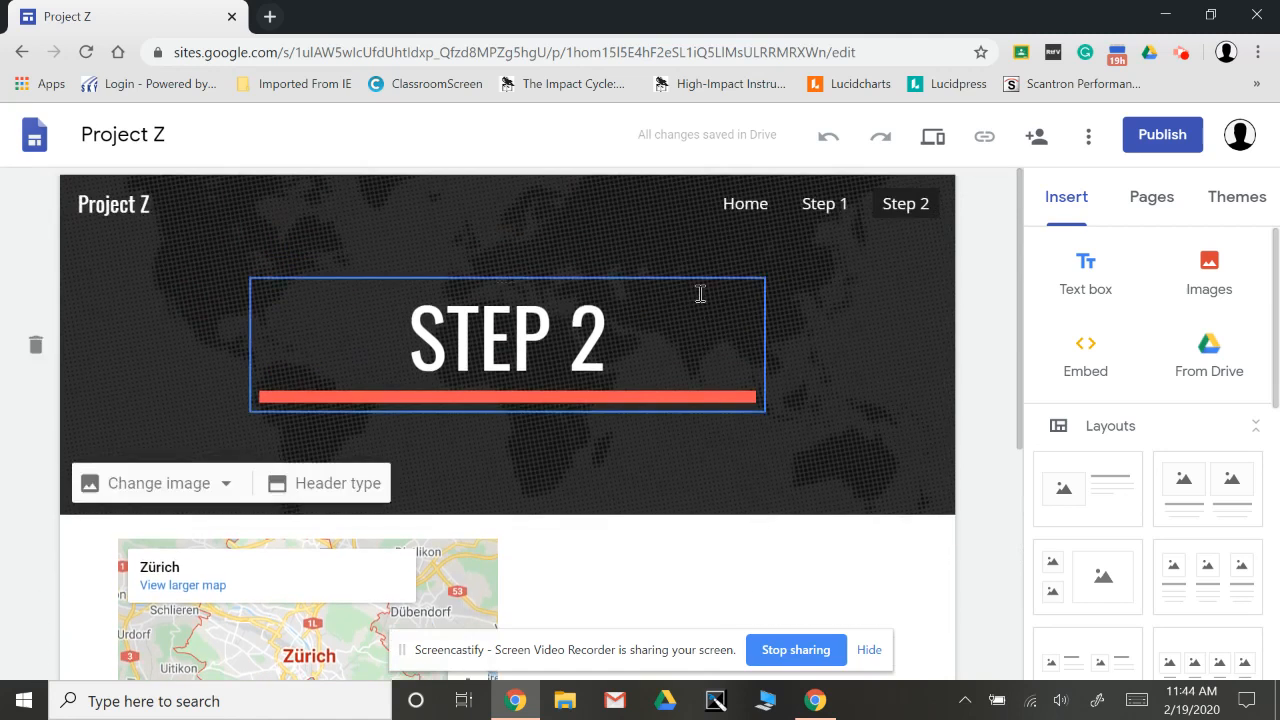
click(748, 207)
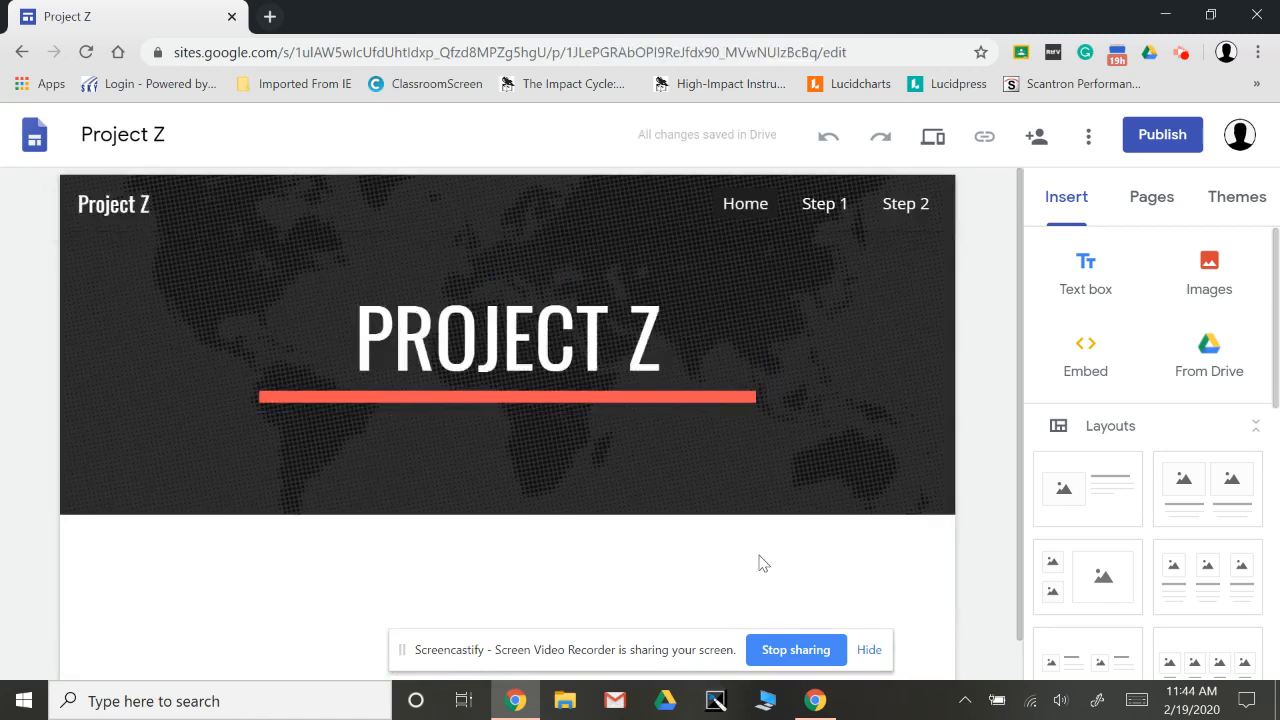
scroll(760, 563, down, 1)
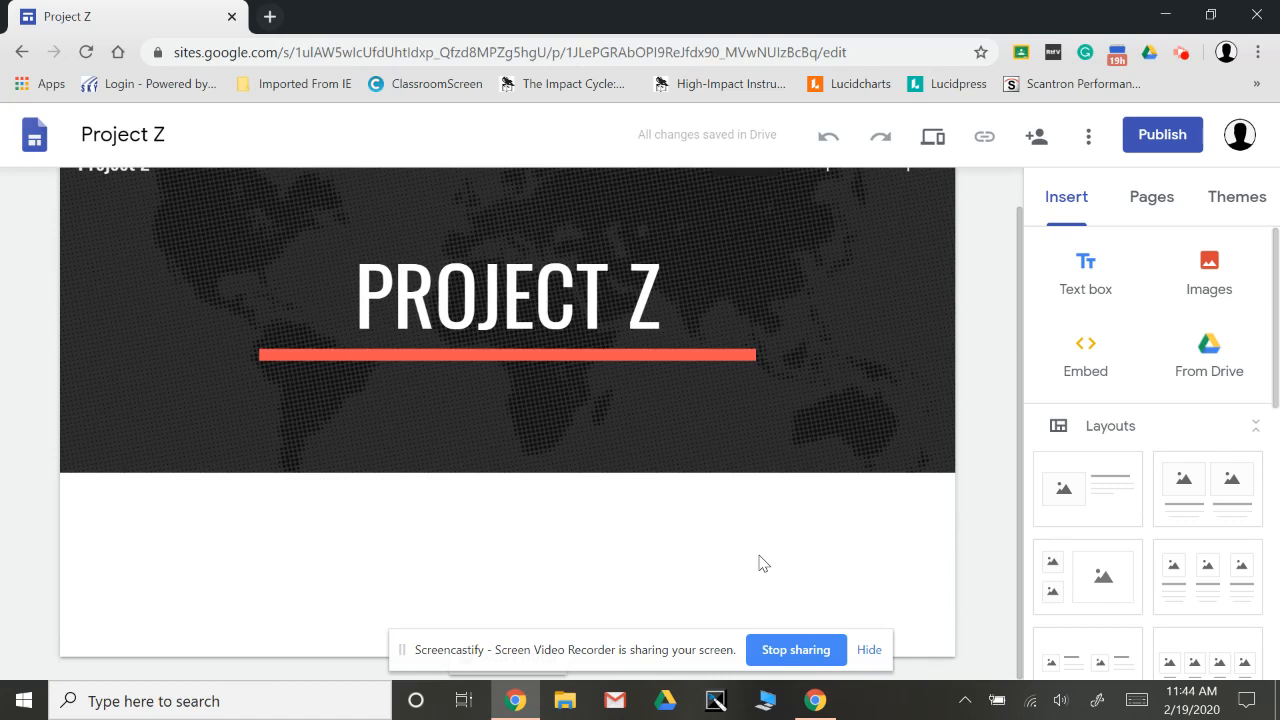
scroll(760, 563, up, 1)
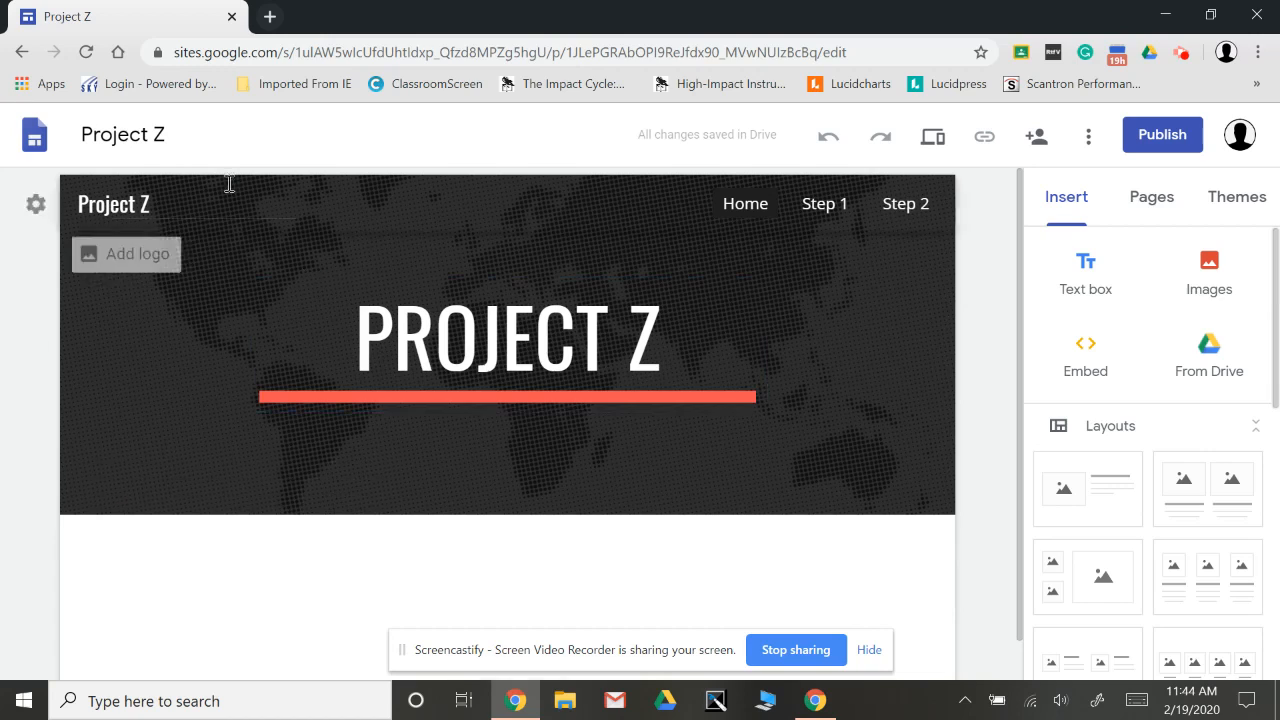
Go back to the recent sites and open the Jacob Riss "How the other..." site.
click(35, 141)
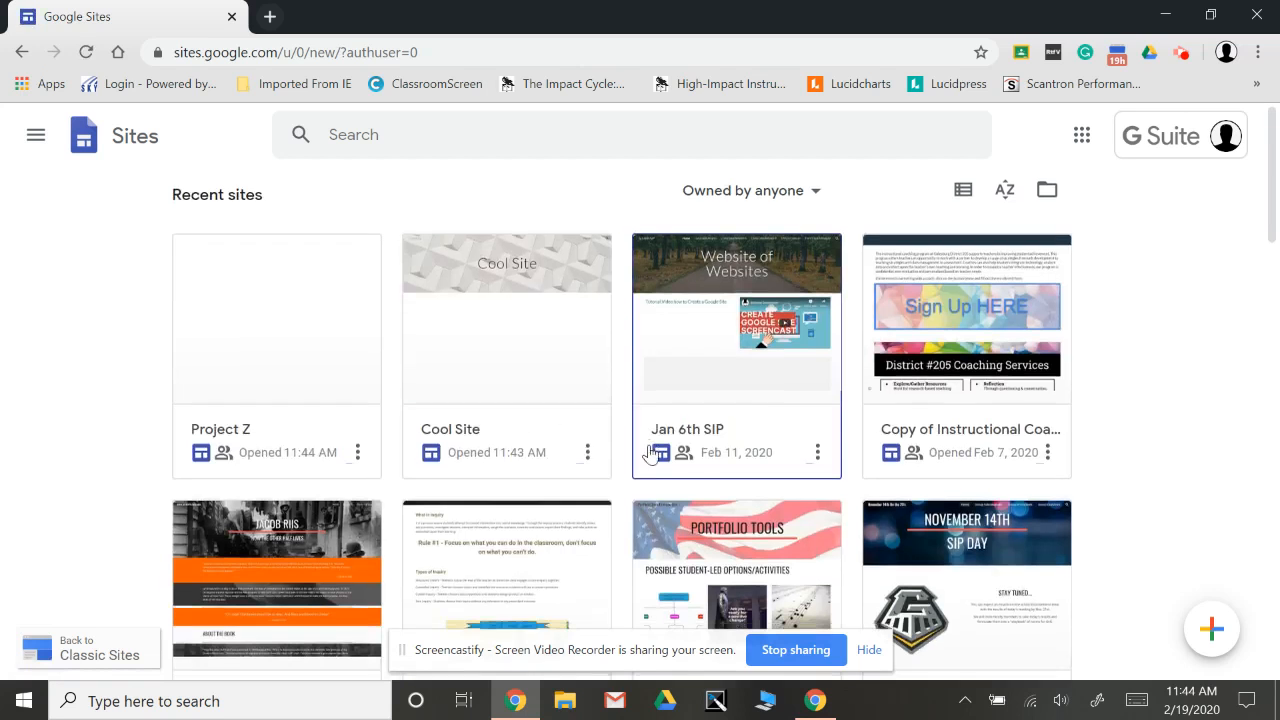
scroll(636, 457, down, 2)
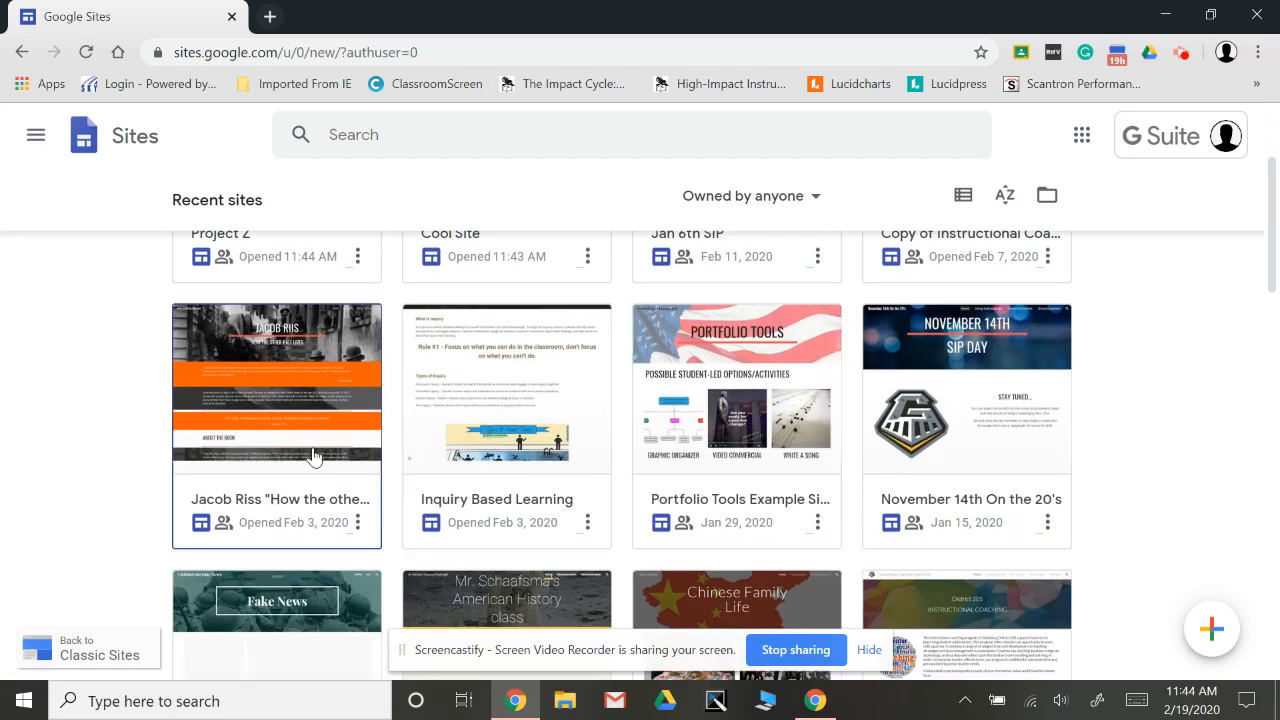
click(283, 492)
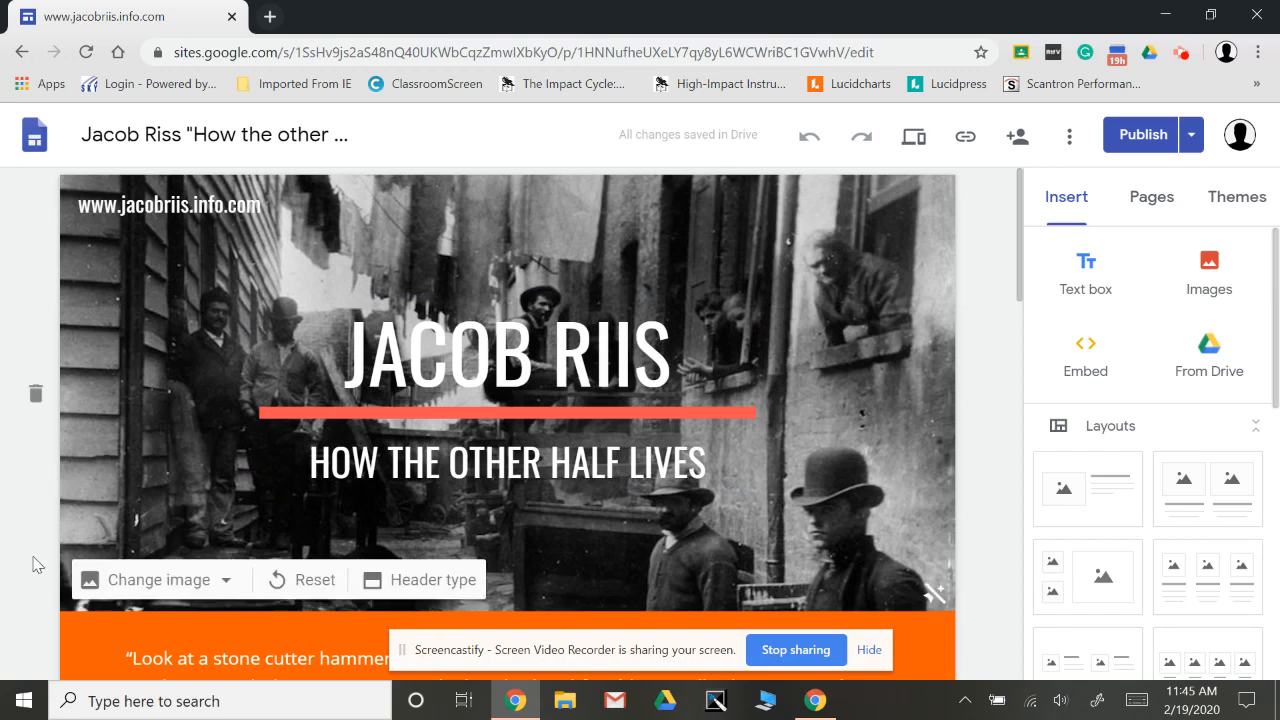
Examine the Jacob Riis page's header image, quote section and text sections down to the editor credits.
scroll(33, 565, down, 3)
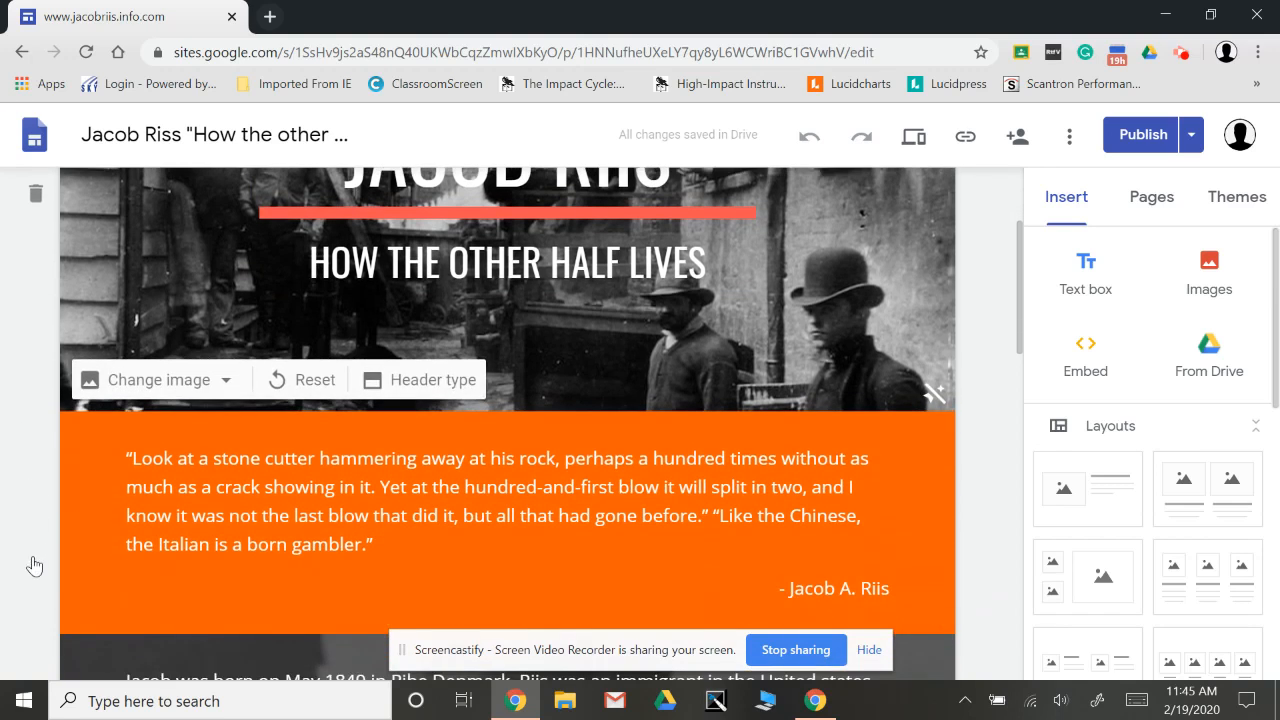
scroll(35, 565, up, 1)
scroll(35, 565, up, 2)
scroll(35, 565, down, 3)
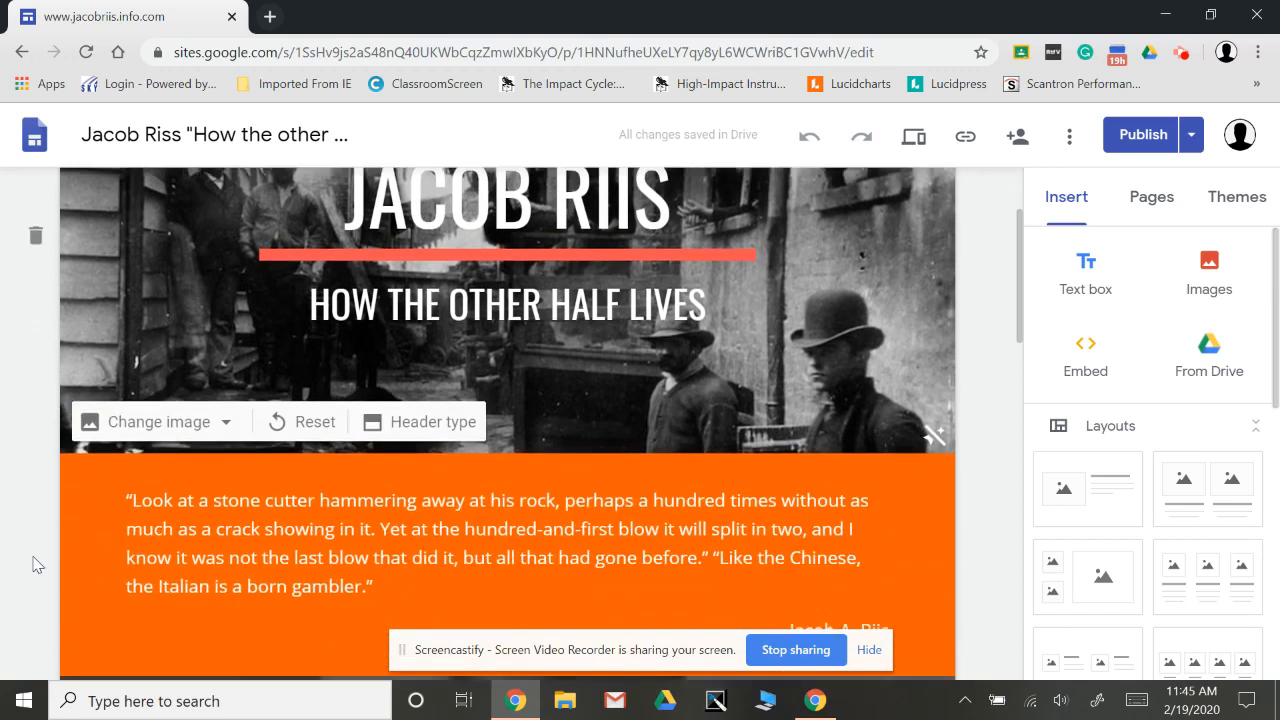
scroll(33, 565, down, 8)
scroll(33, 565, up, 10)
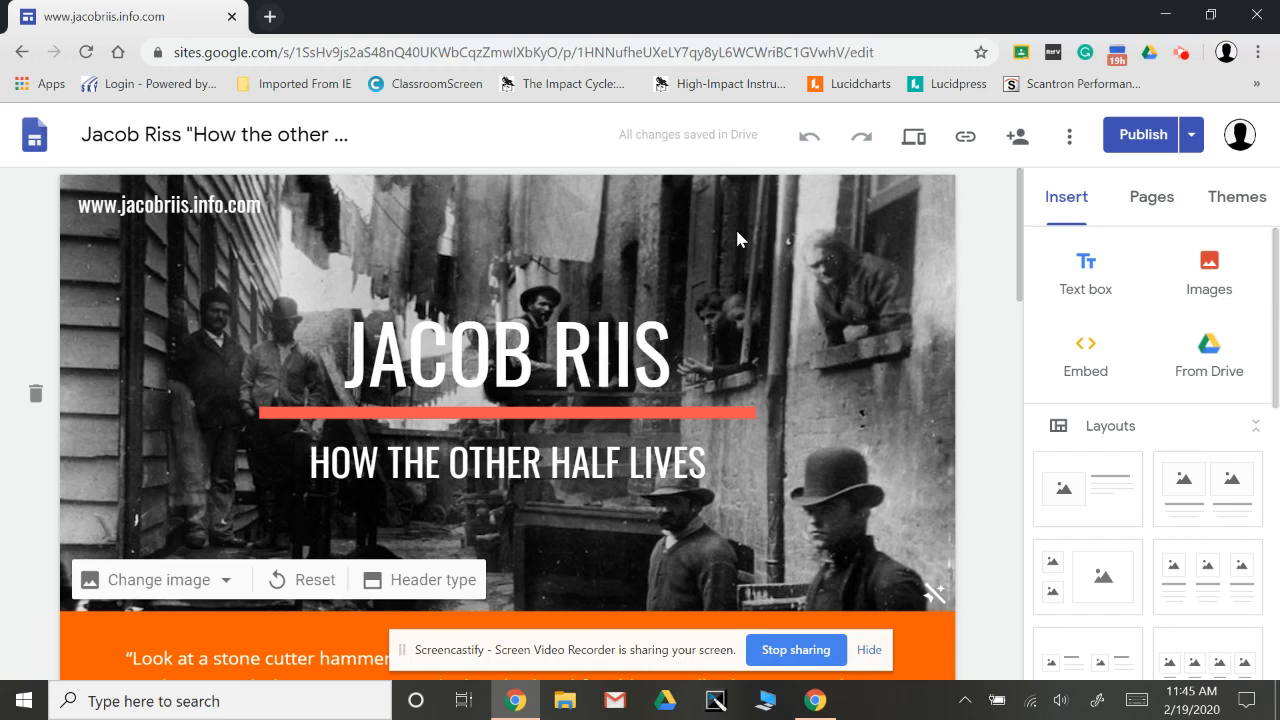
scroll(603, 514, down, 3)
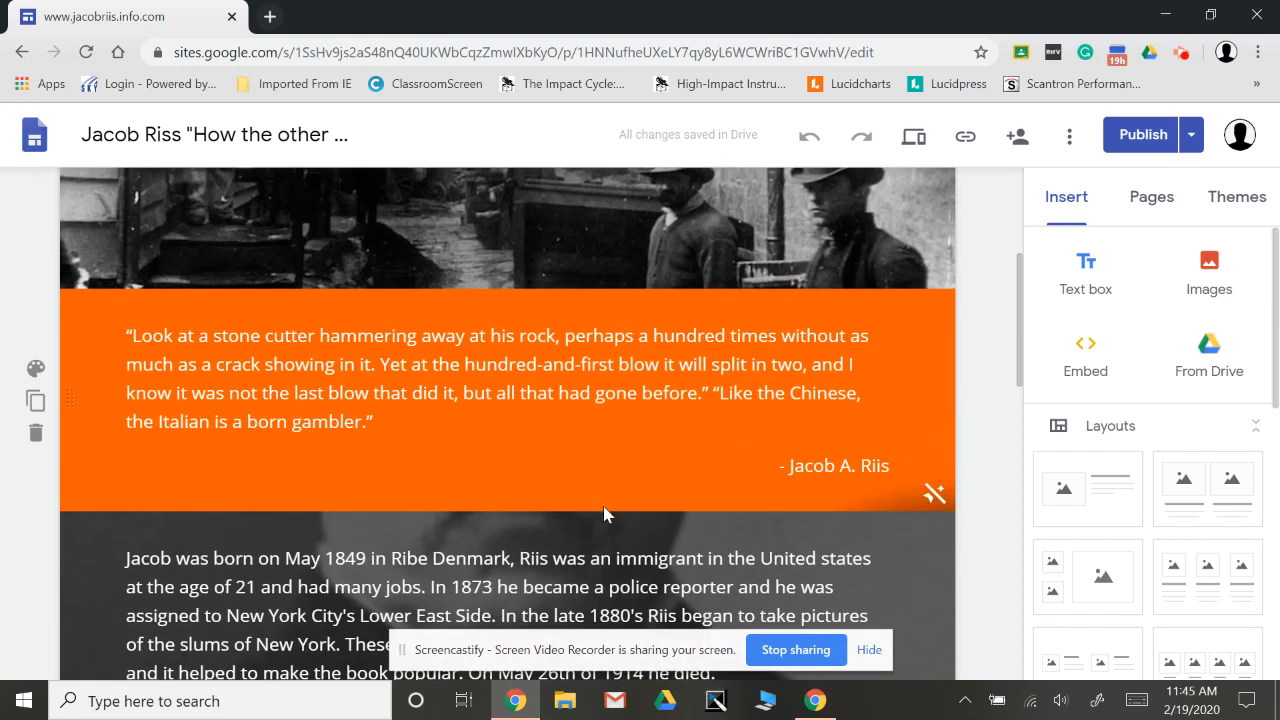
scroll(603, 514, down, 3)
scroll(603, 514, up, 6)
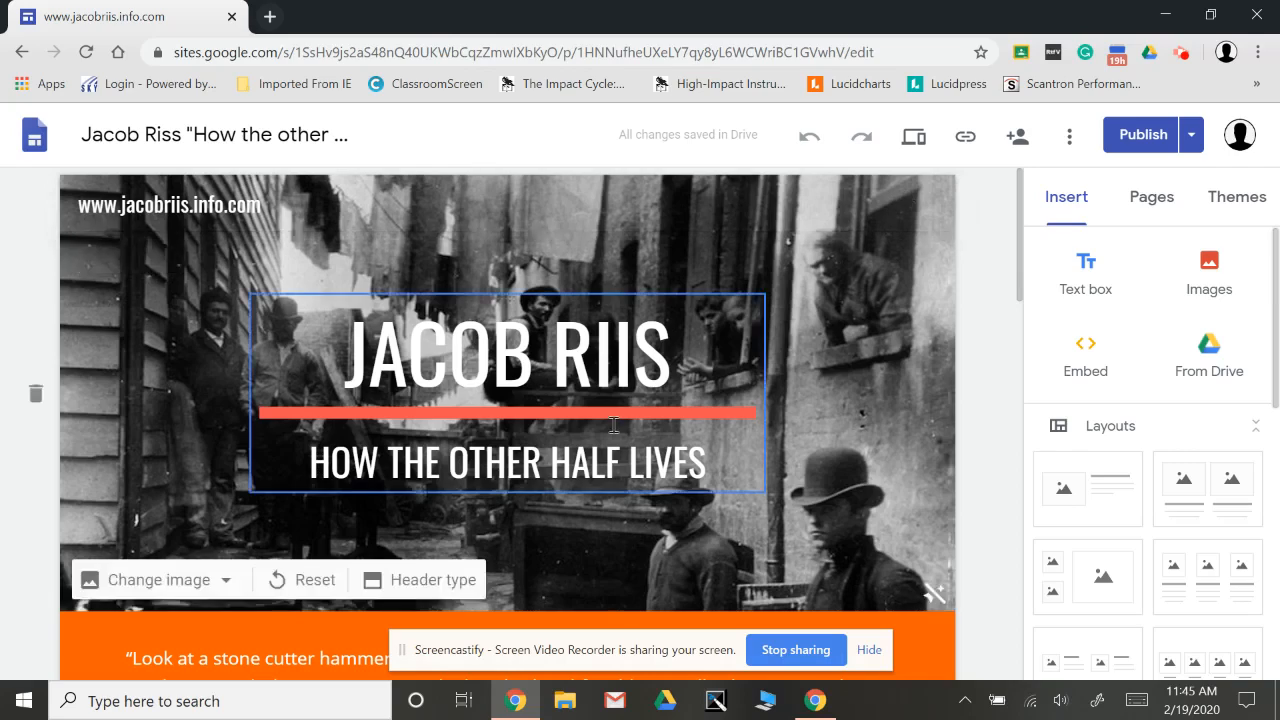
scroll(590, 475, down, 15)
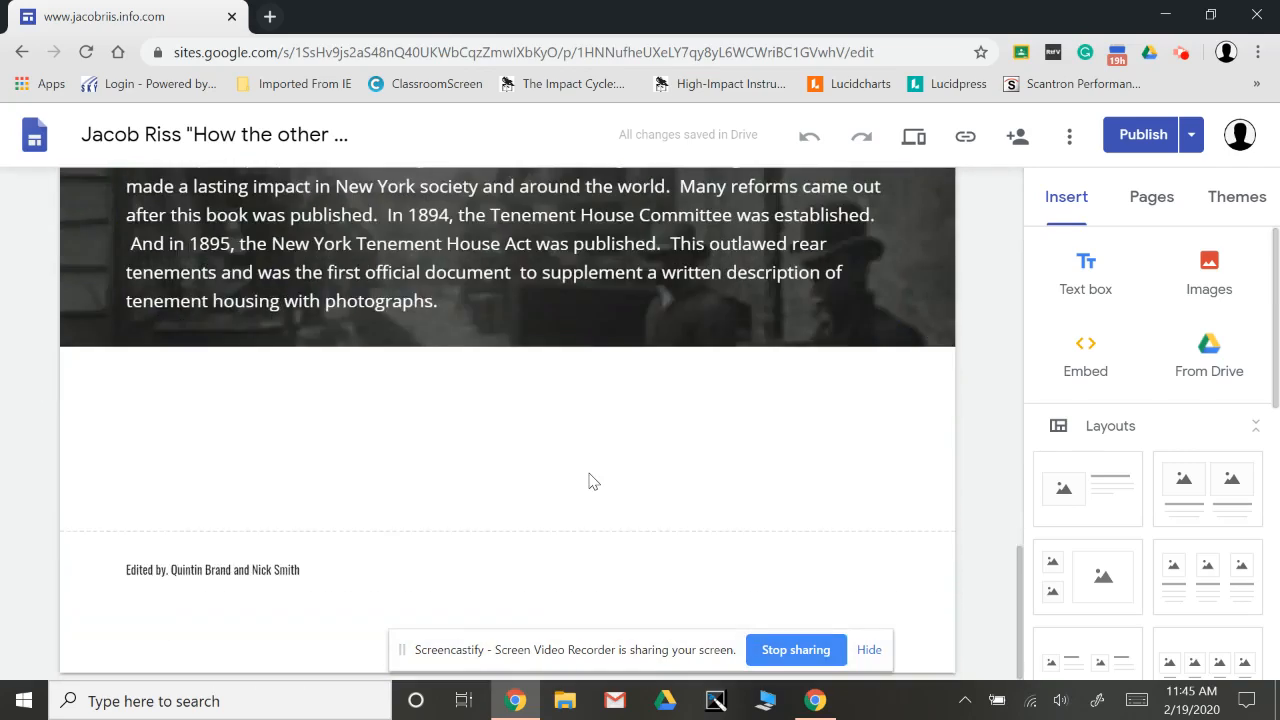
scroll(590, 480, up, 15)
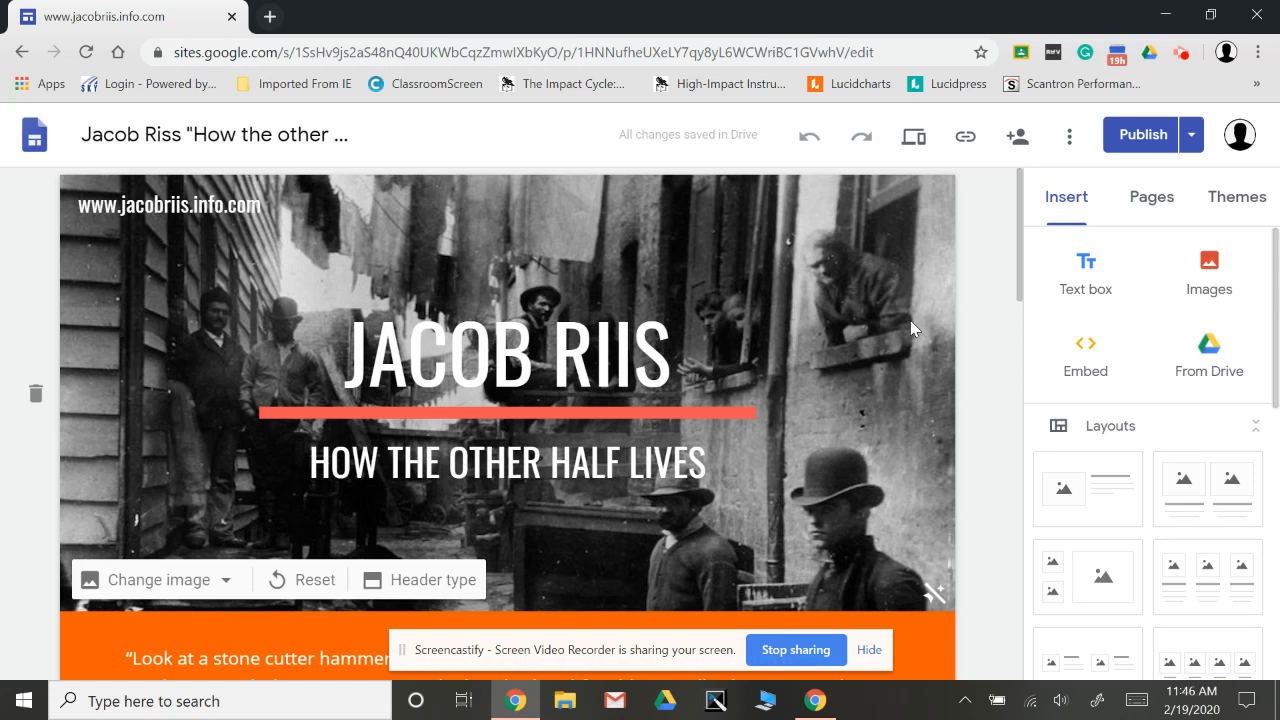
Return to the list of recent sites and open Cool Site for editing.
click(35, 140)
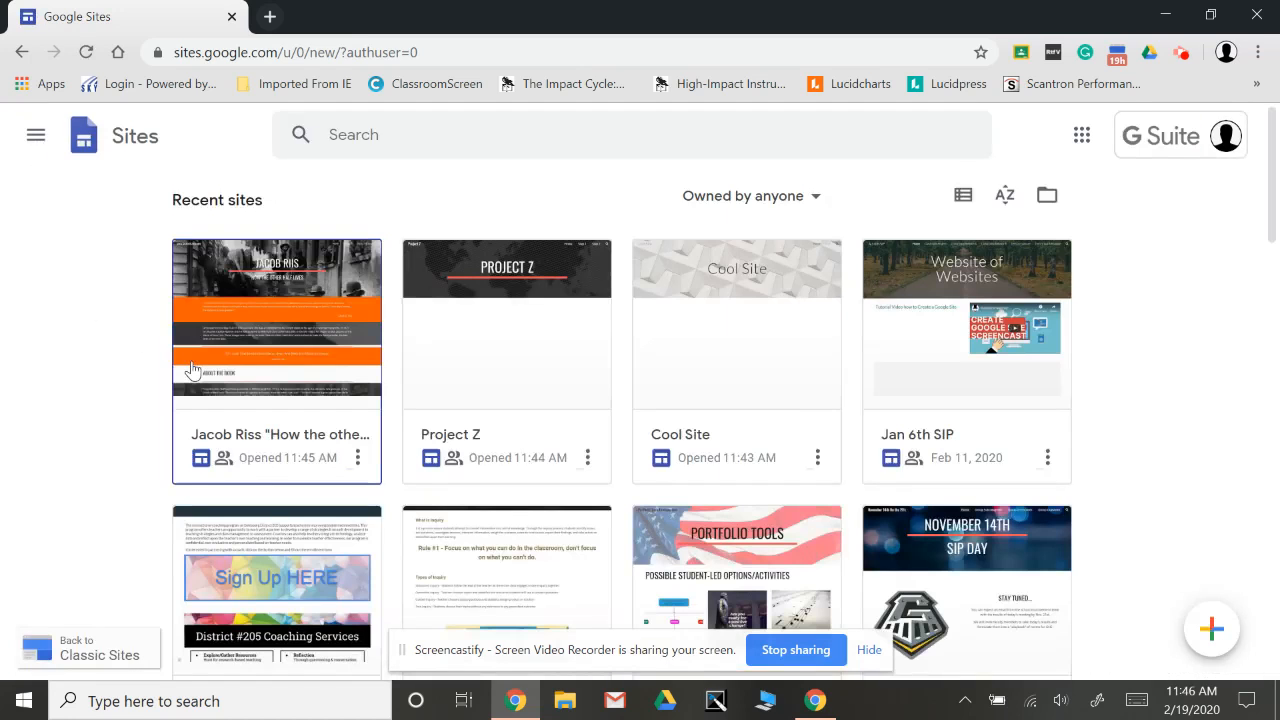
click(729, 328)
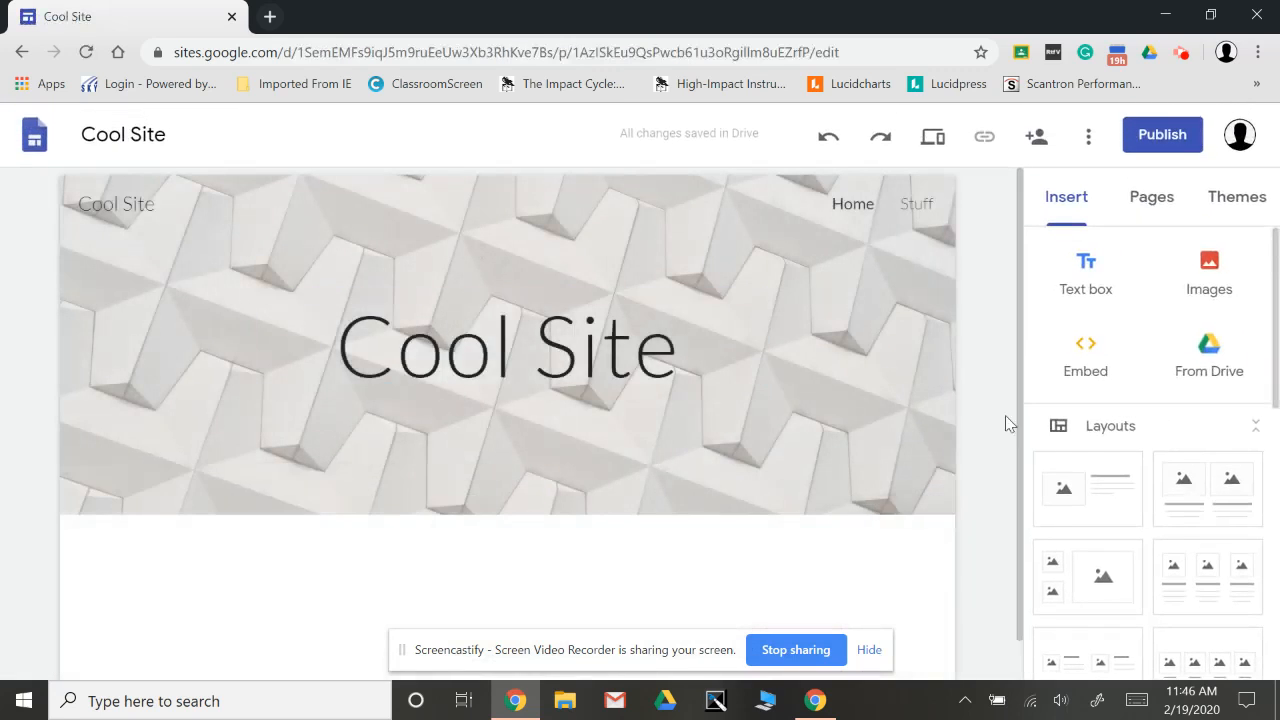
Publish the site with the web address "coolsite", keeping the default viewer access.
scroll(975, 292, down, 1)
scroll(975, 292, up, 1)
click(1157, 140)
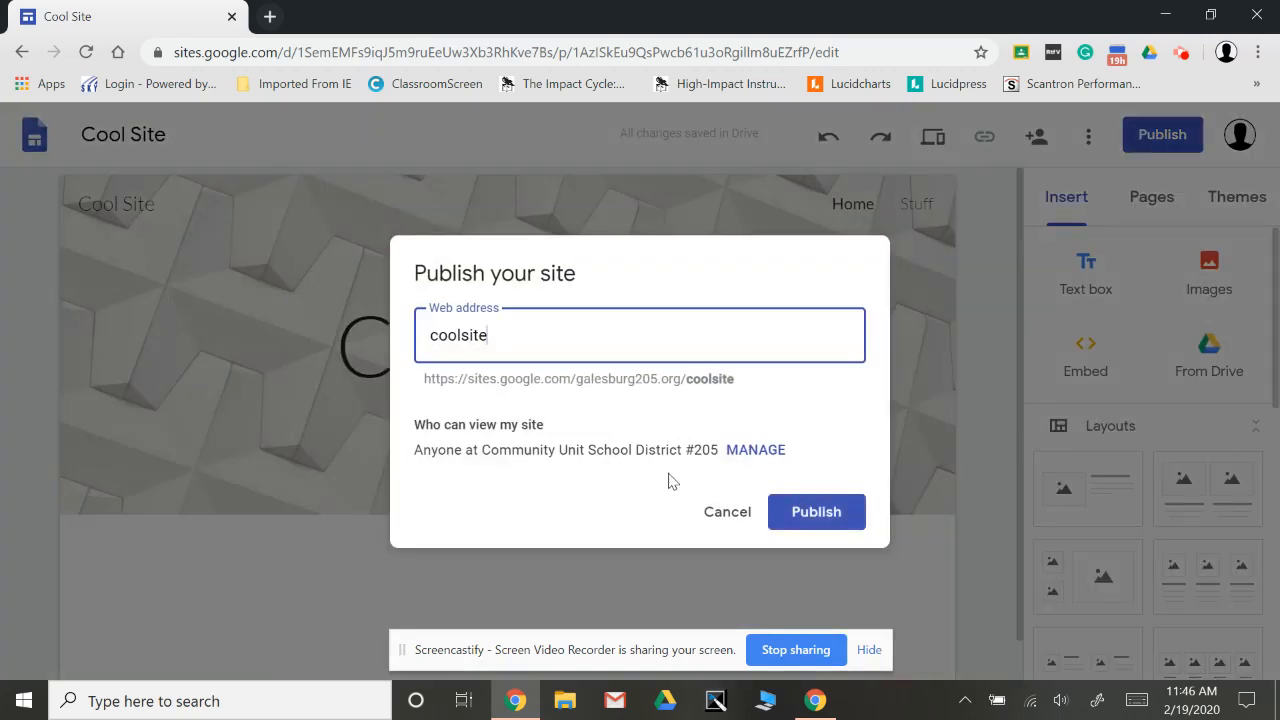
click(830, 514)
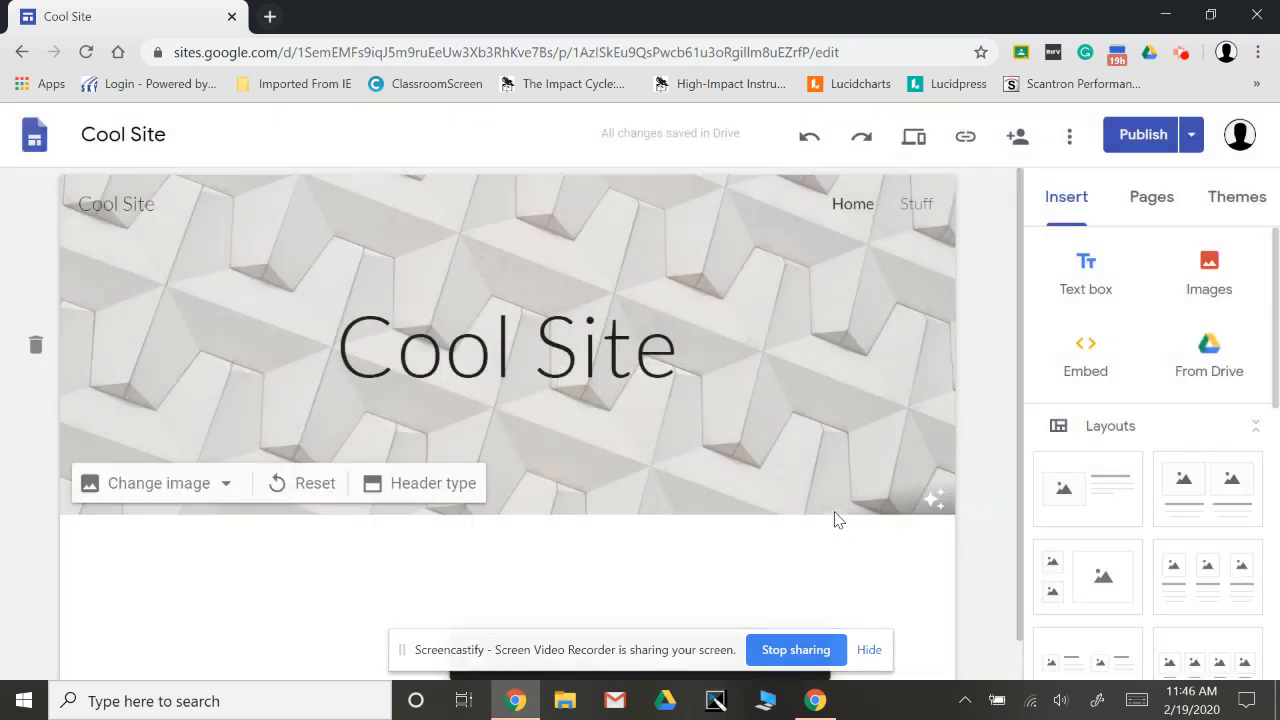
Show the published site link, highlight its full address for inspection and close the link dialog.
click(968, 149)
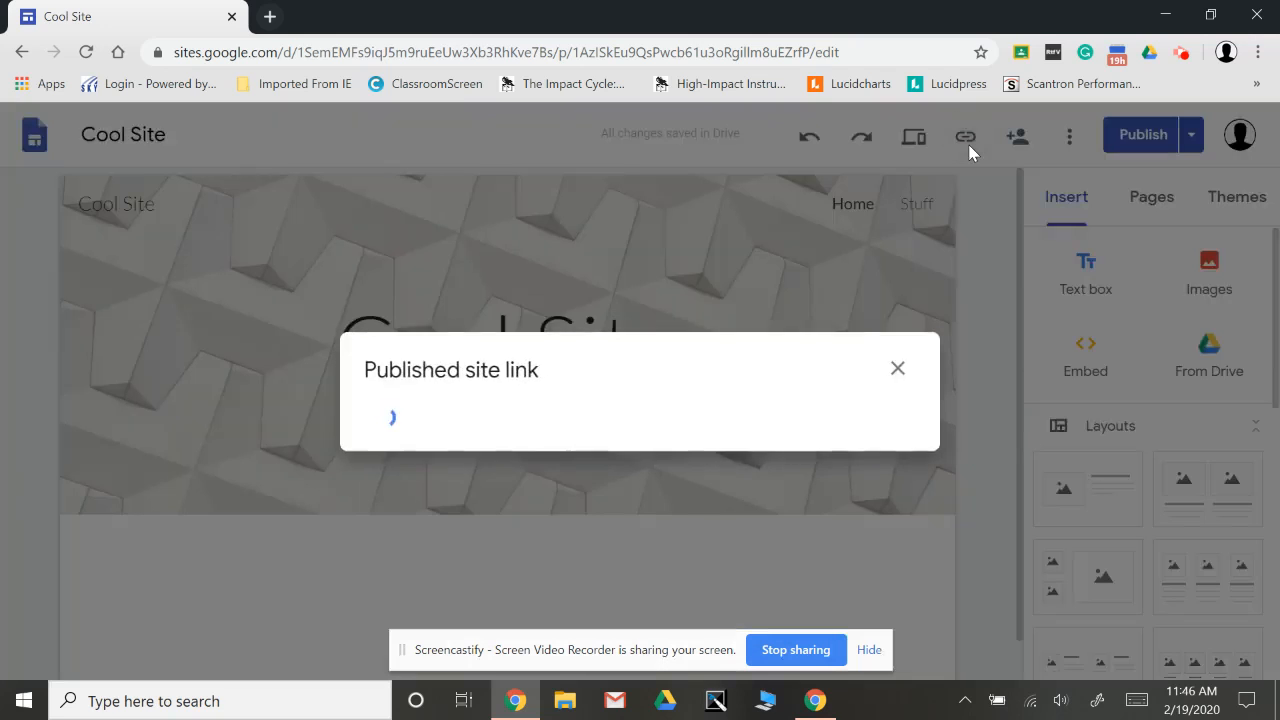
click(772, 405)
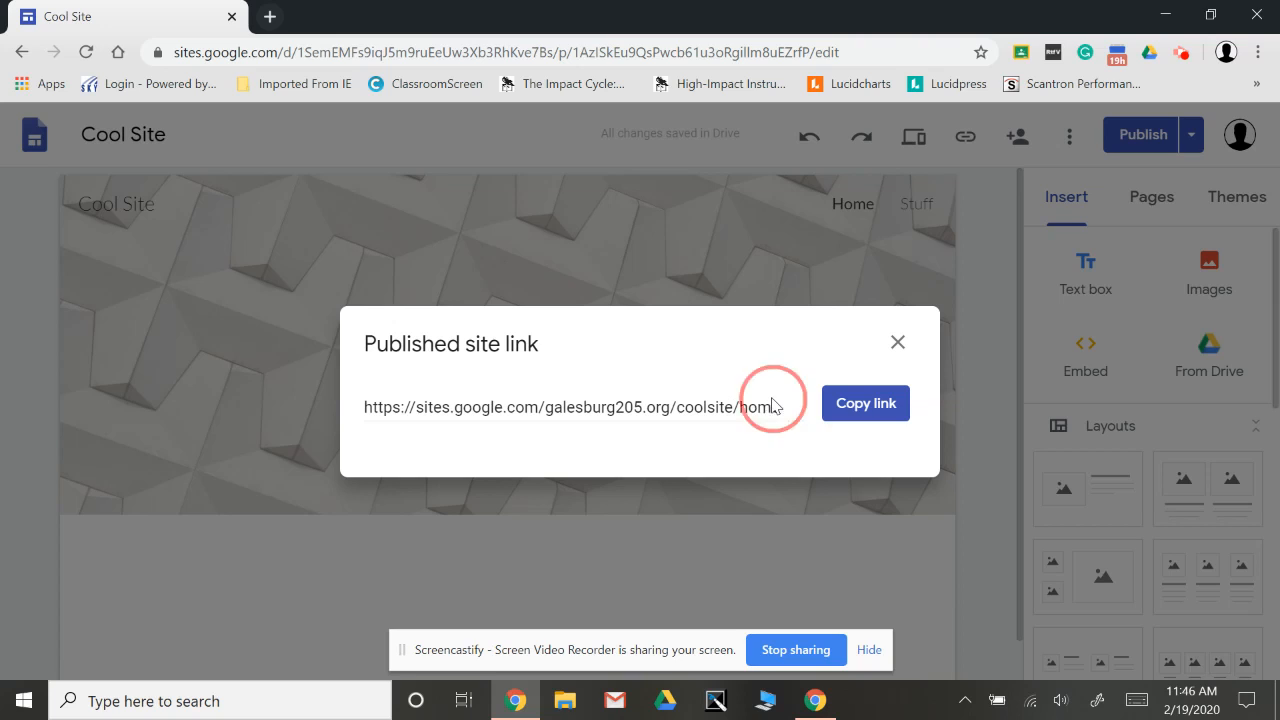
click(786, 411)
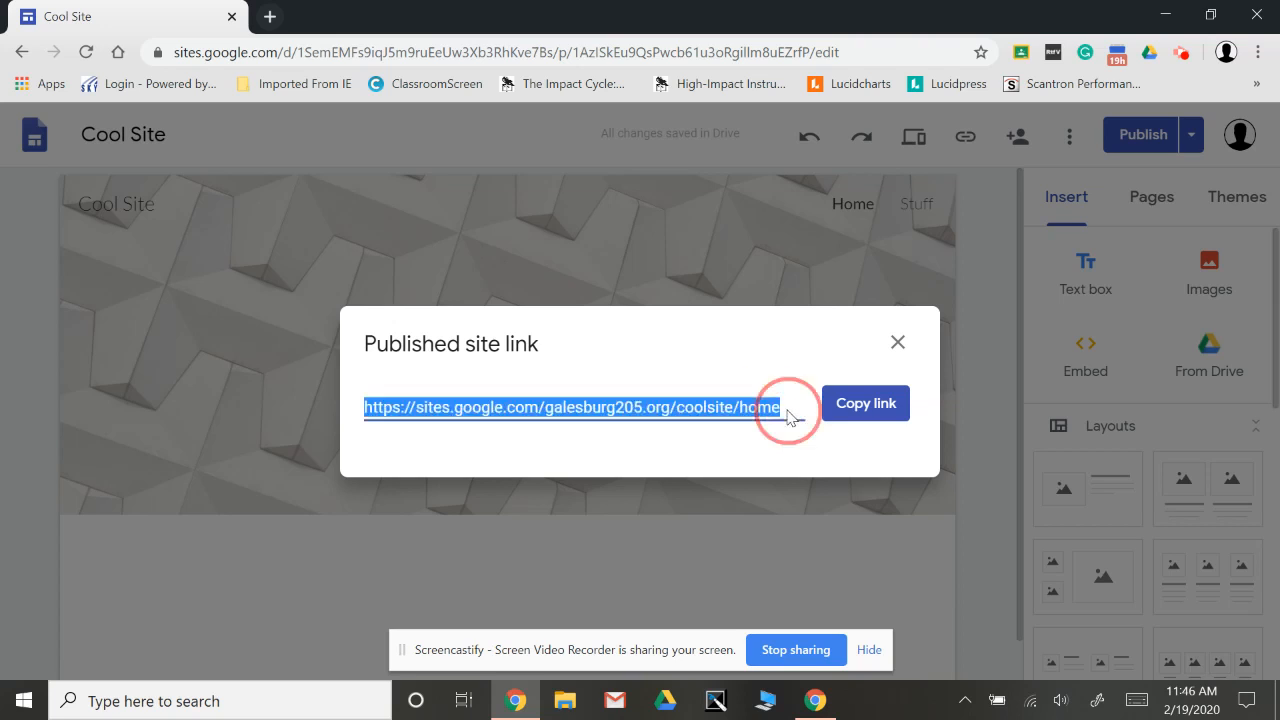
click(787, 410)
click(787, 410)
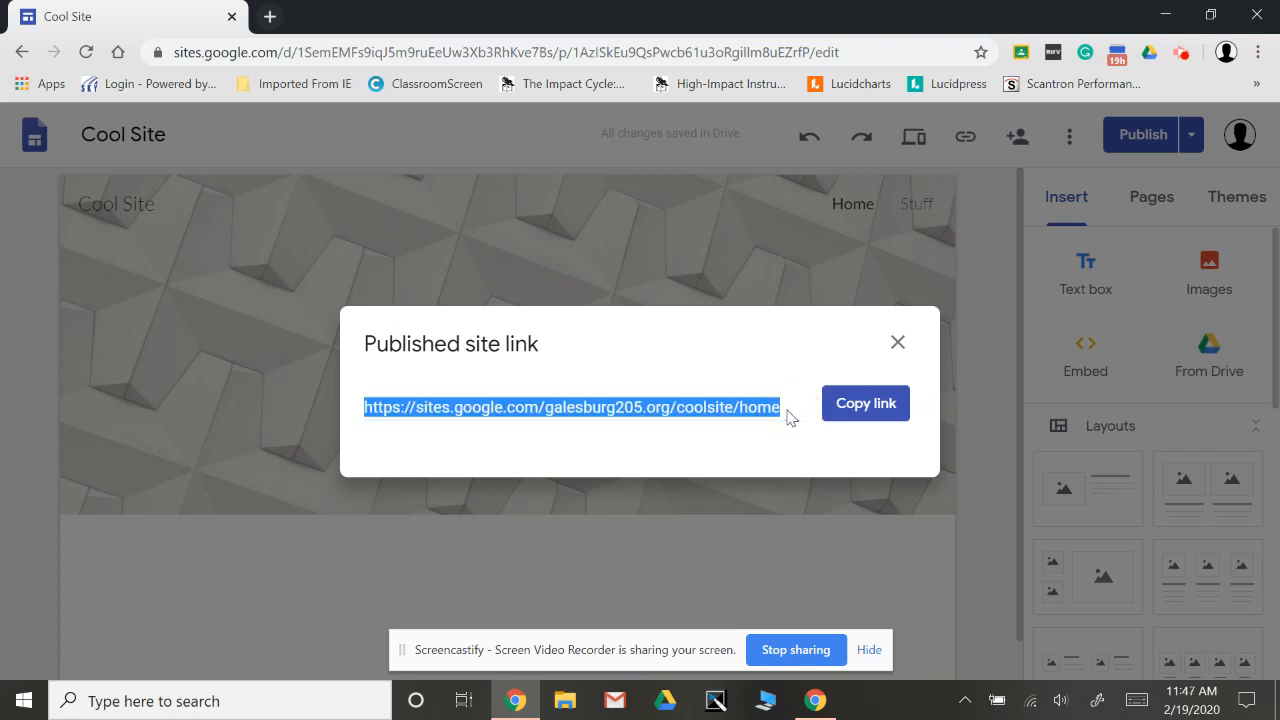
click(787, 410)
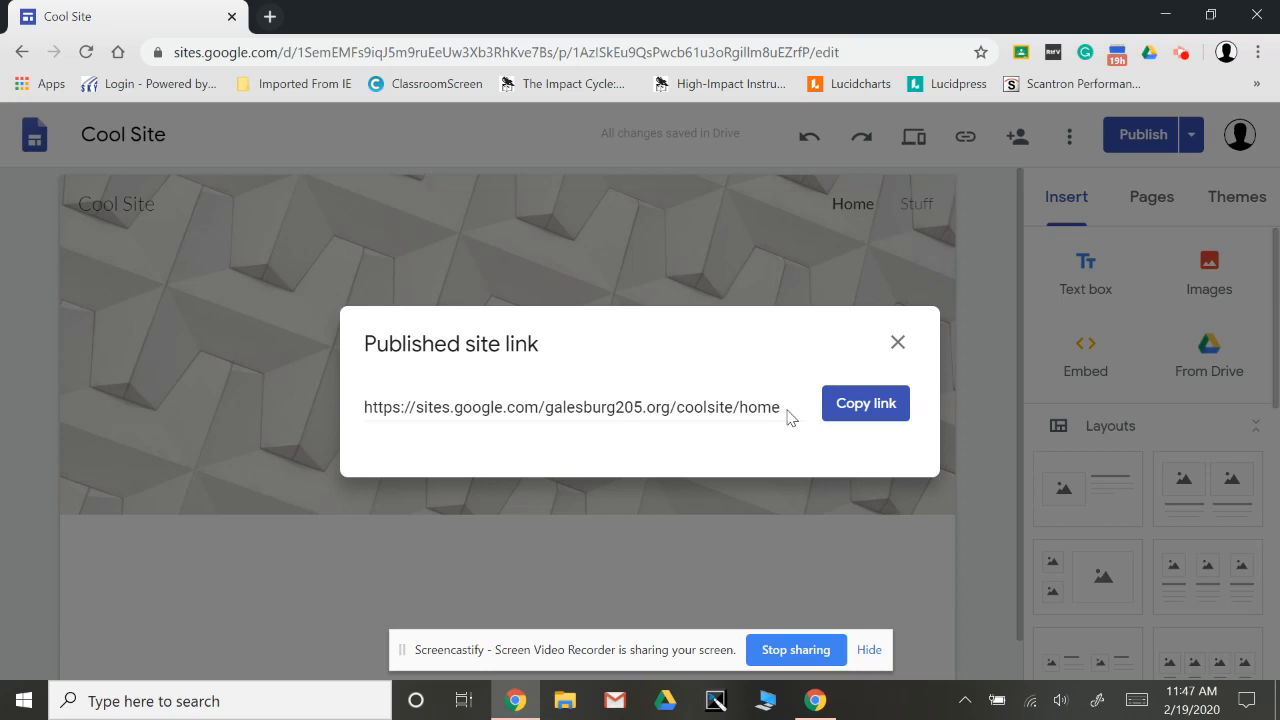
click(898, 343)
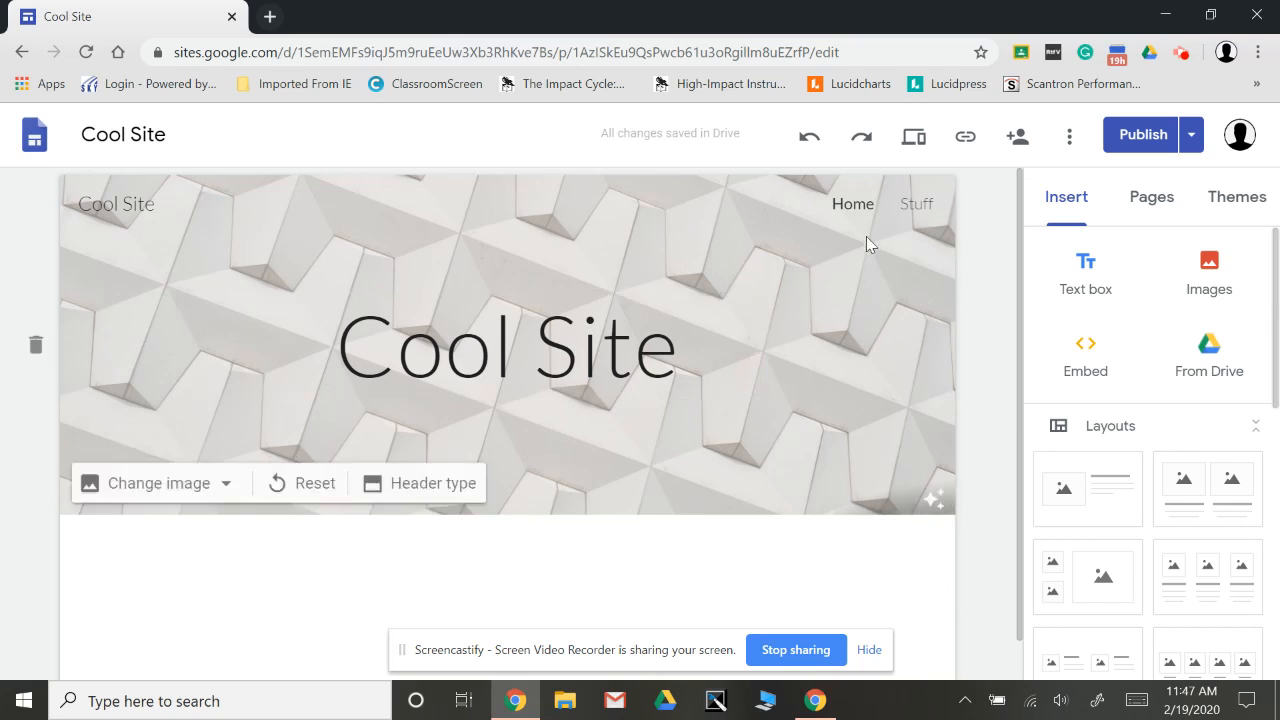
Preview the Home page at large-screen, tablet and phone sizes, and return to the editor.
click(921, 146)
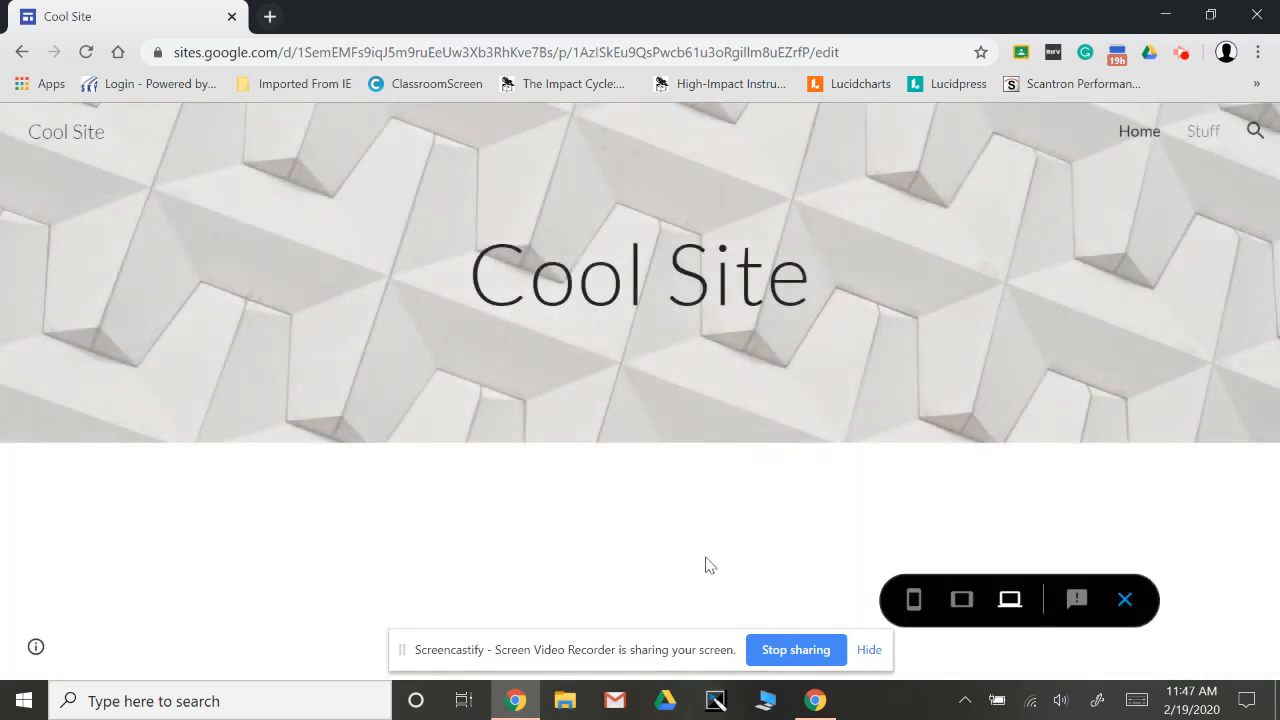
click(961, 603)
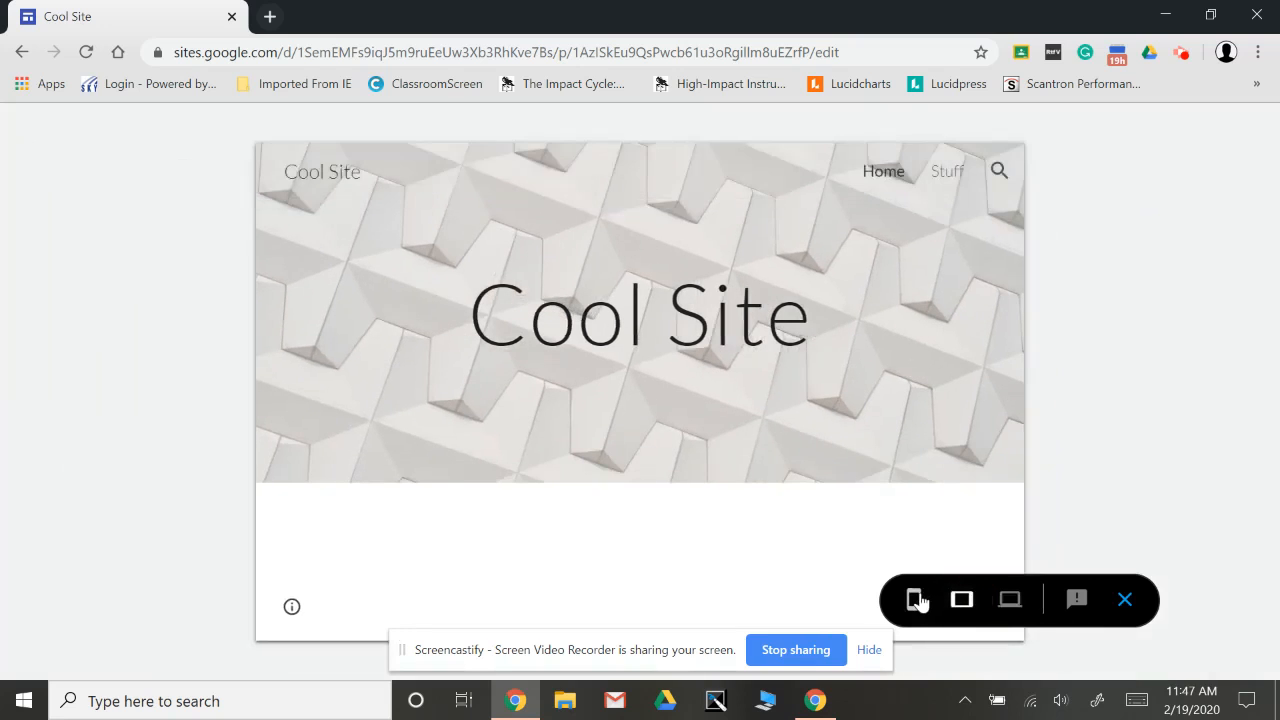
click(913, 600)
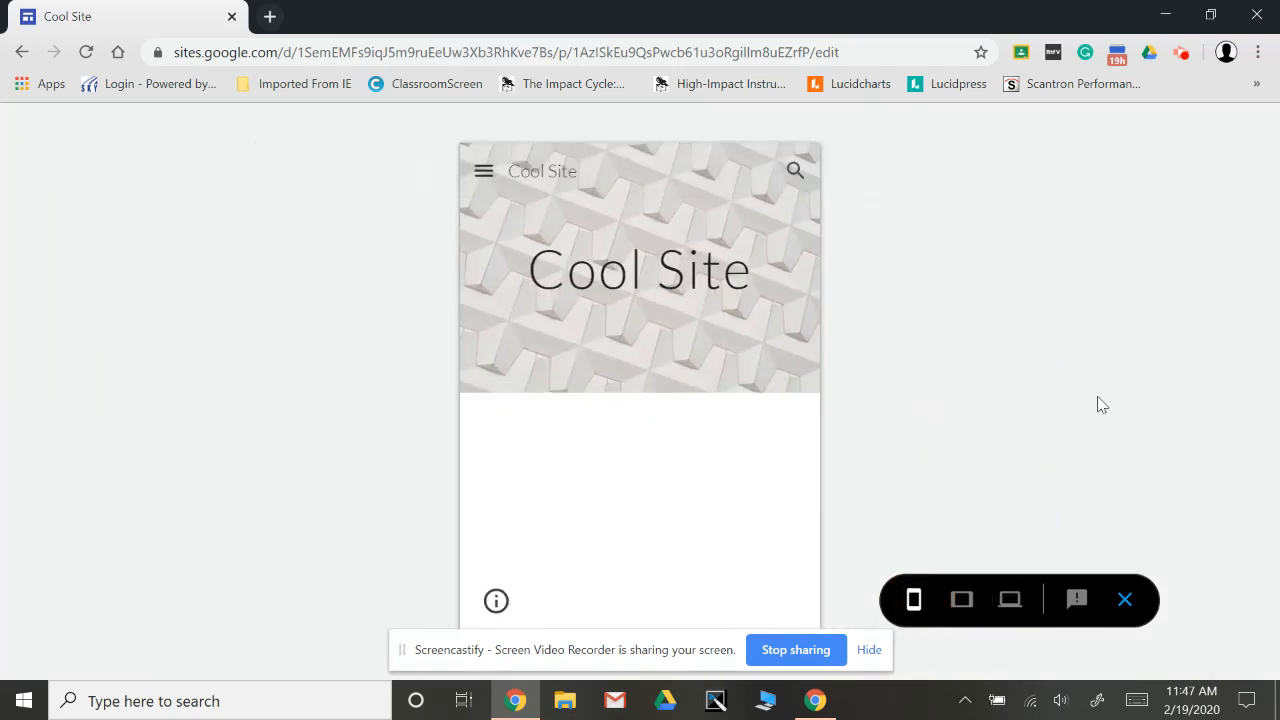
click(1124, 603)
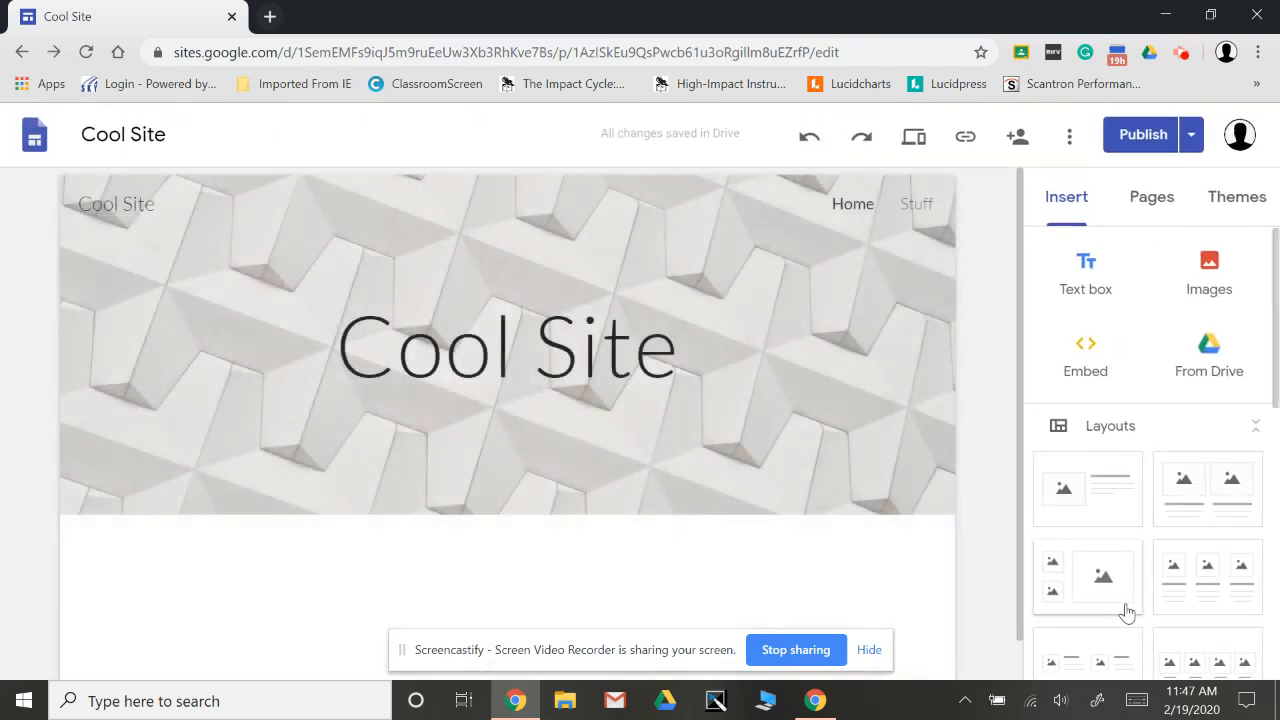